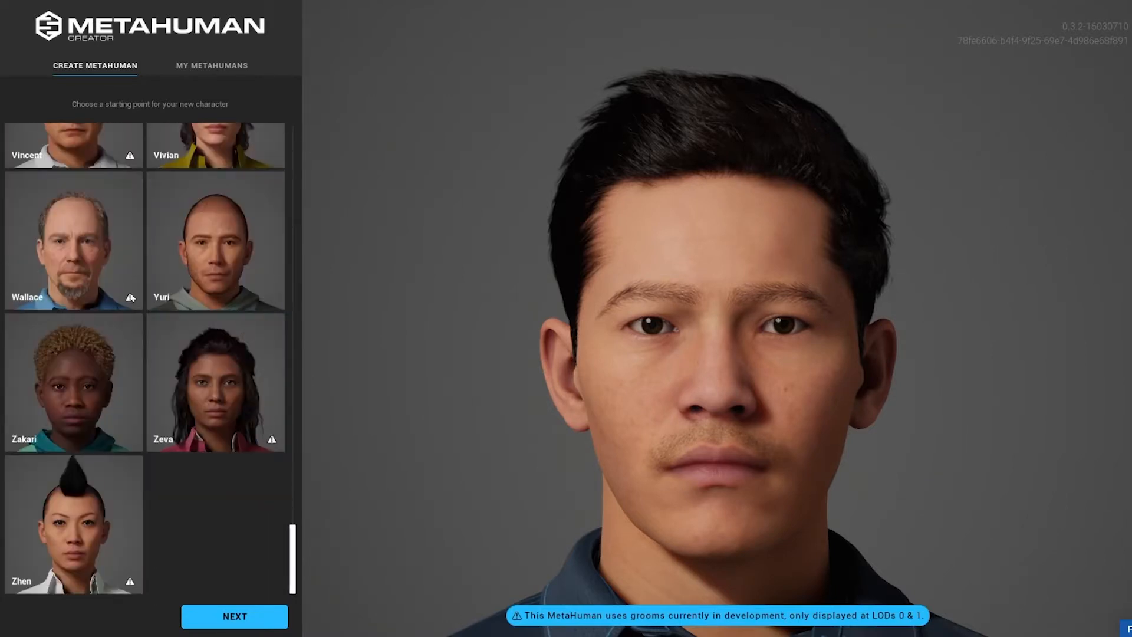
Choose the Nasim preset as the starting point for the new character and continue.
scroll(205, 267, up, 12)
scroll(205, 267, up, 6)
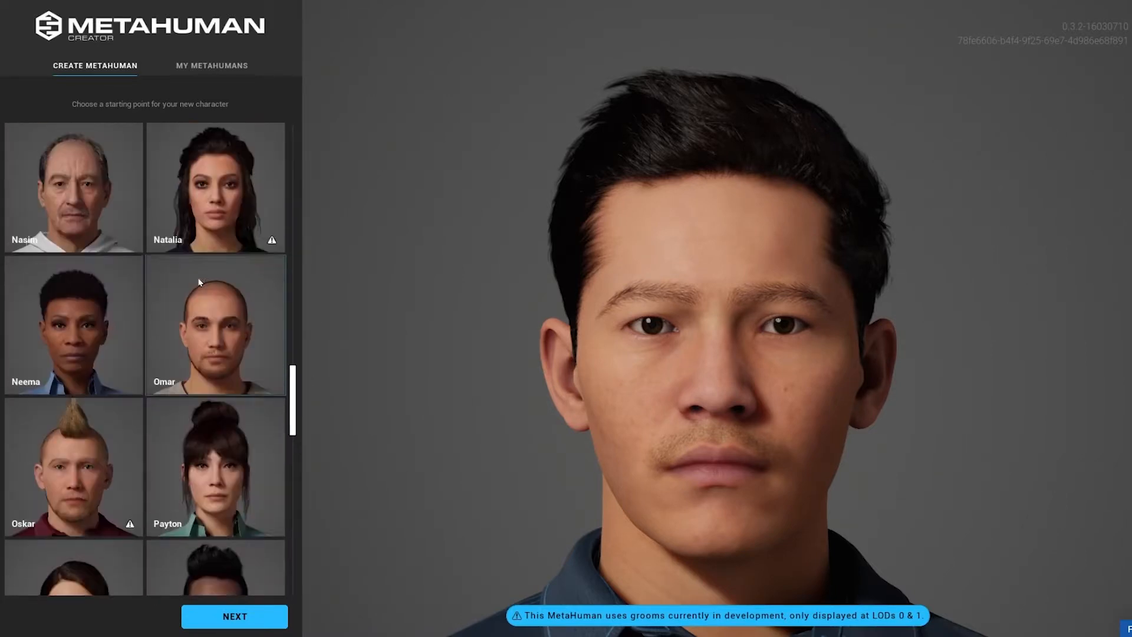
click(93, 384)
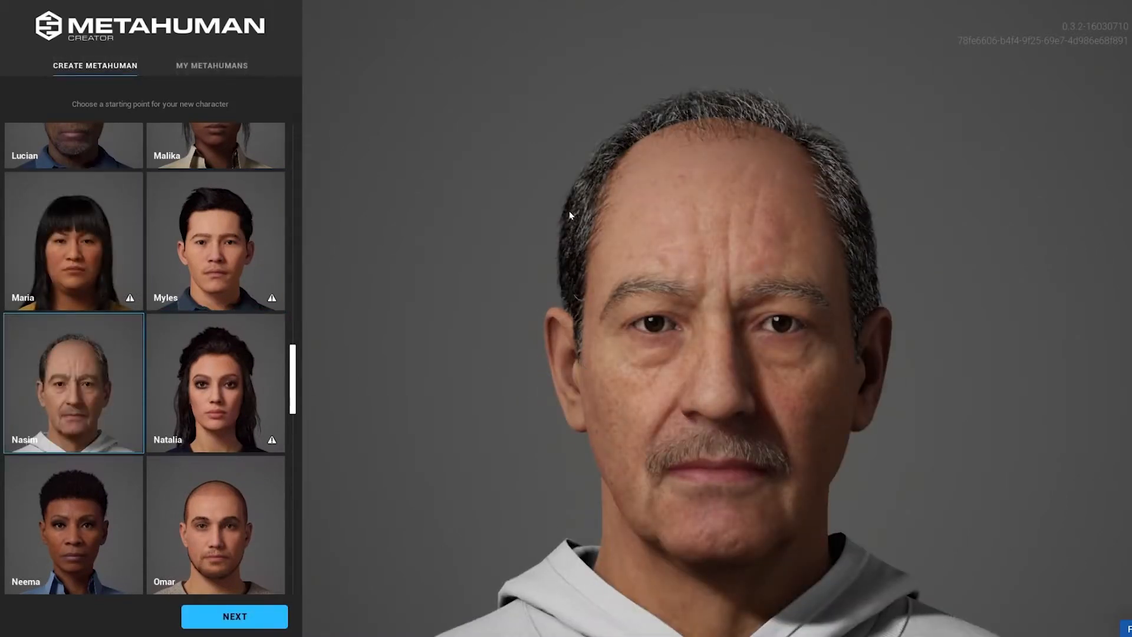
click(245, 616)
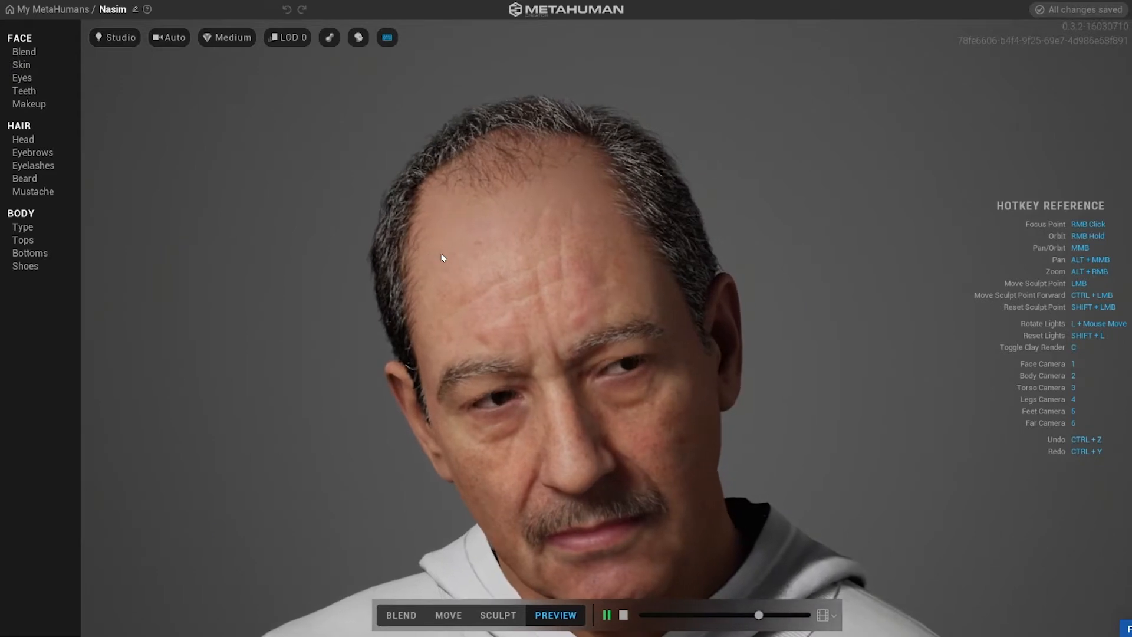
Stop the animation and drag three presets from the blend presets into the empty blend slots around Nasim.
key(1)
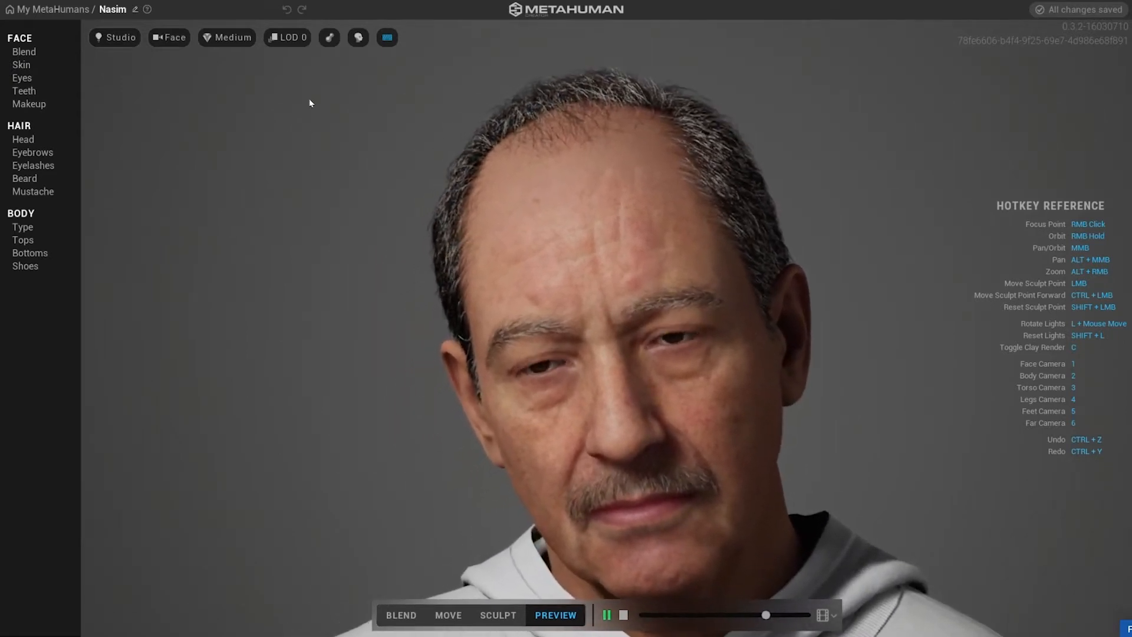
click(25, 51)
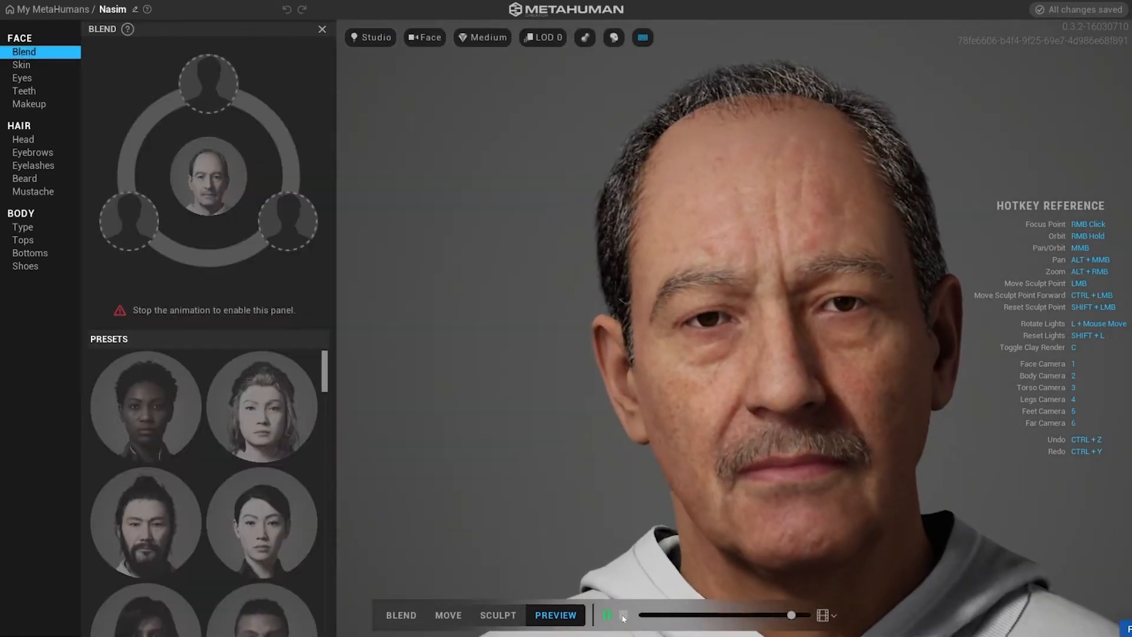
click(623, 615)
drag(327, 386, 337, 405)
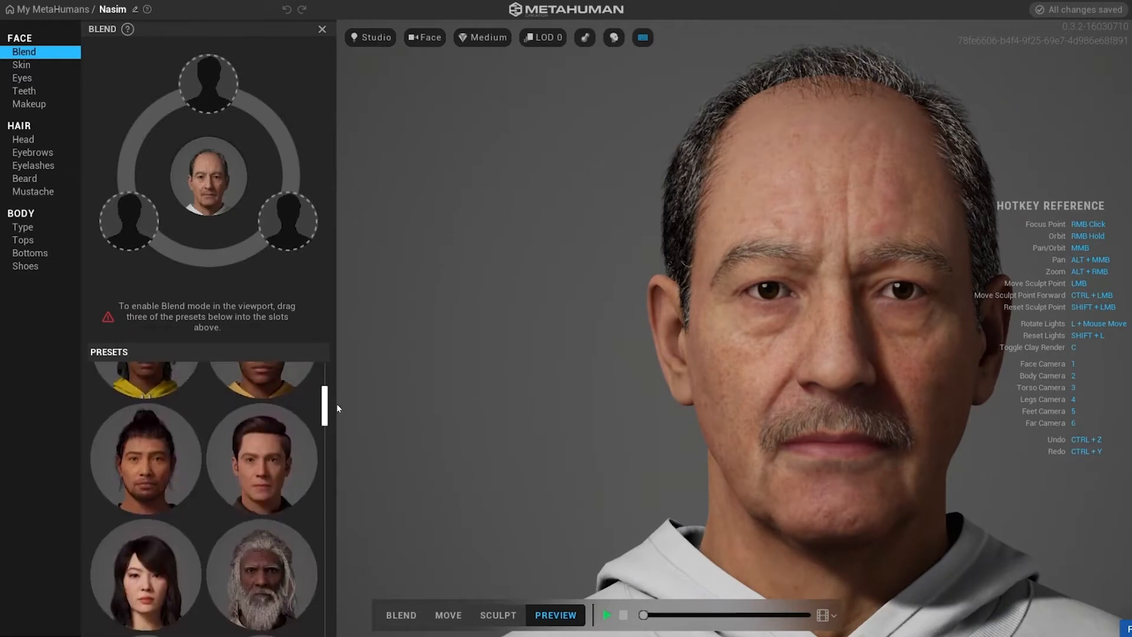
drag(288, 447, 129, 221)
drag(324, 406, 322, 436)
drag(263, 473, 288, 223)
drag(324, 432, 330, 567)
drag(293, 529, 209, 72)
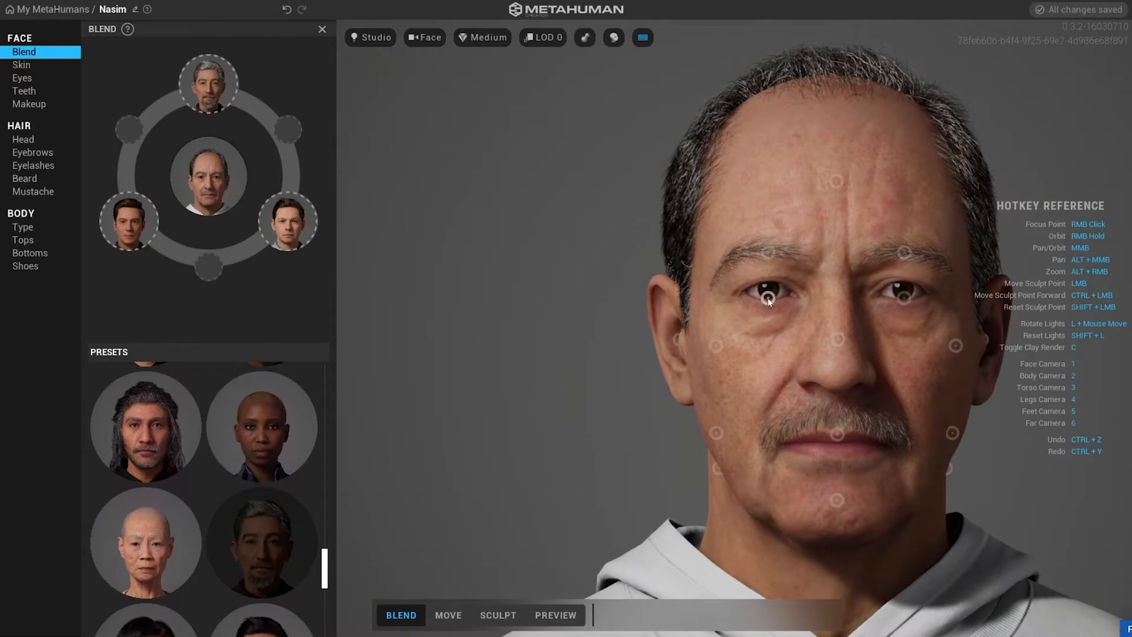
Blend facial regions by dragging the face's control points toward the blend presets, checking from several angles.
drag(839, 339, 603, 221)
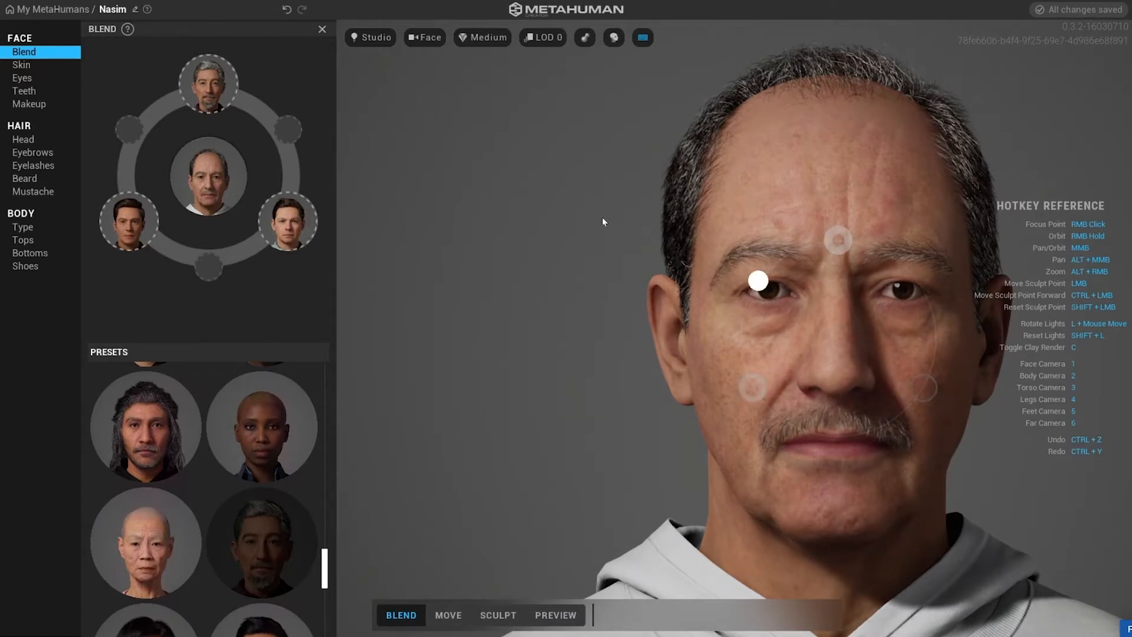
drag(743, 315, 835, 390)
right_drag(566, 442, 413, 451)
drag(756, 338, 769, 430)
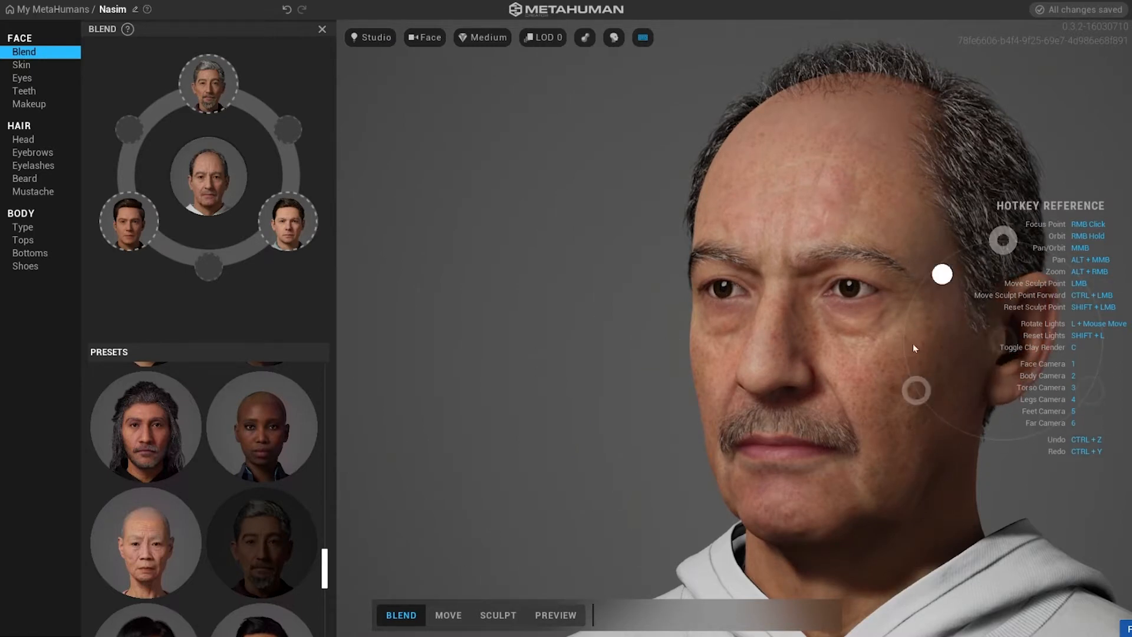
middle_drag(647, 386, 227, 397)
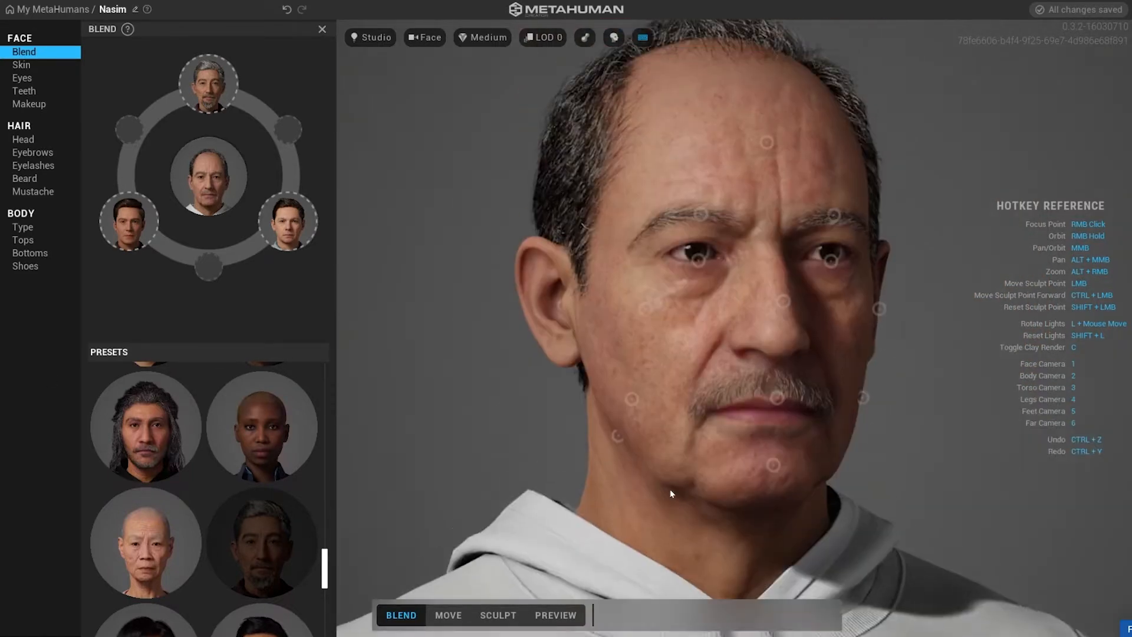
right_drag(670, 490, 535, 302)
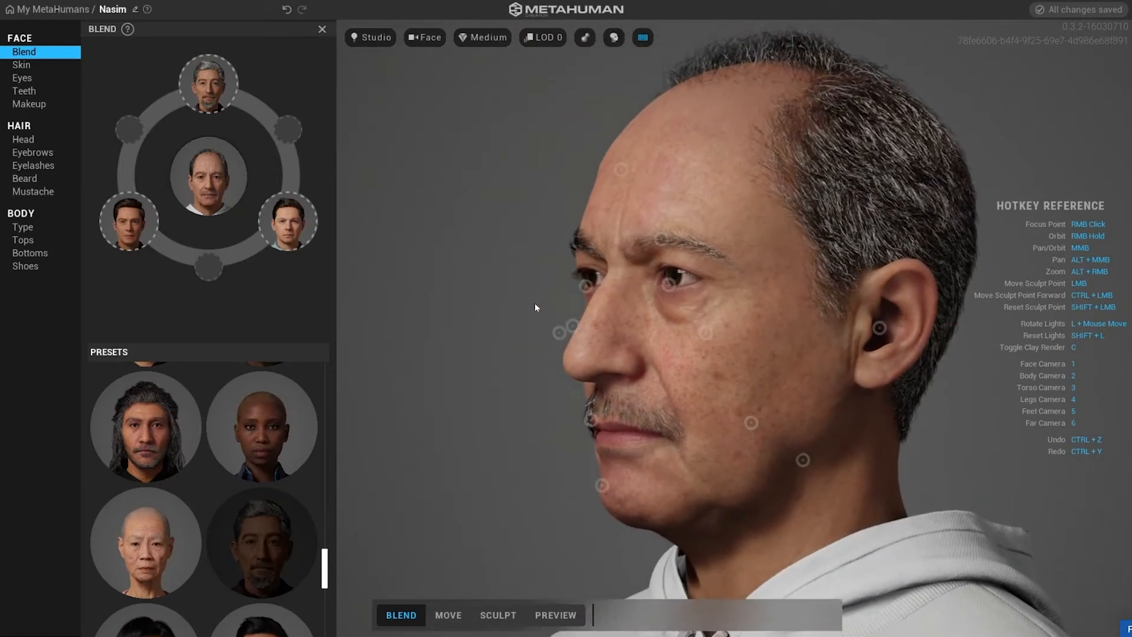
drag(575, 326, 640, 300)
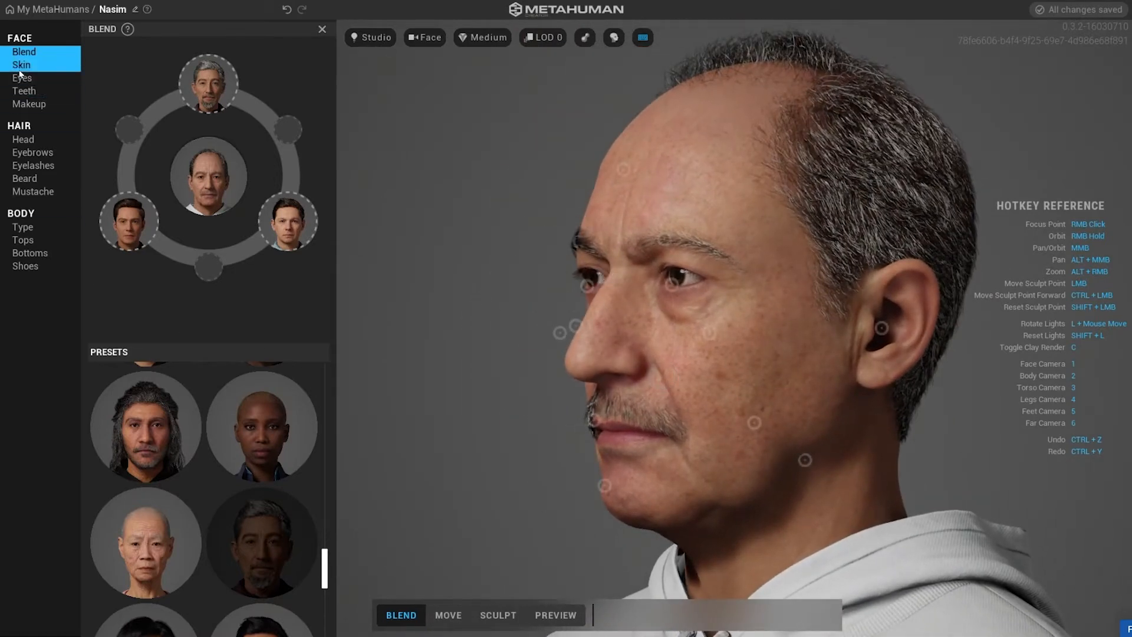
Set the skin's Texture to 1.0, Contrast to 1.00 and Roughness to 0.00.
click(20, 68)
drag(285, 131, 337, 139)
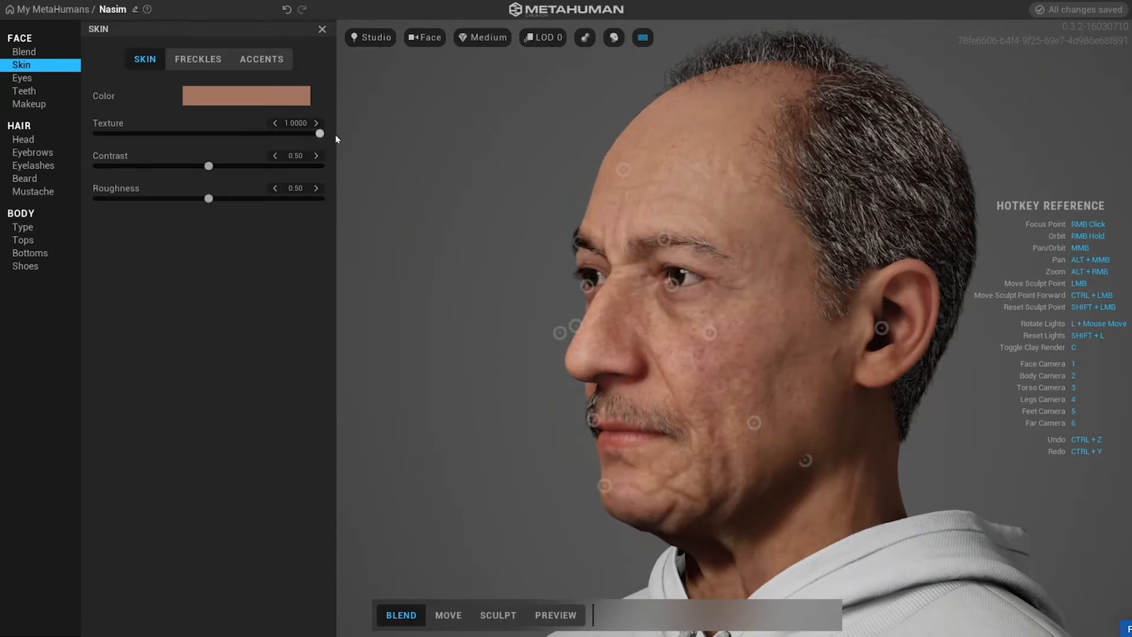
right_drag(462, 177, 499, 174)
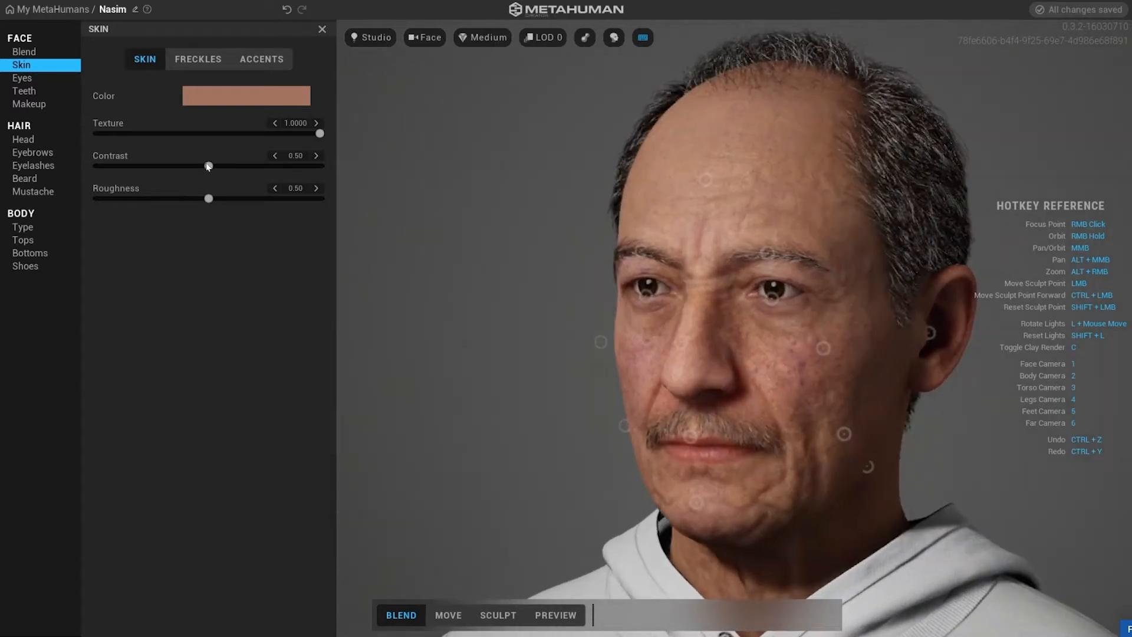
drag(208, 167, 221, 167)
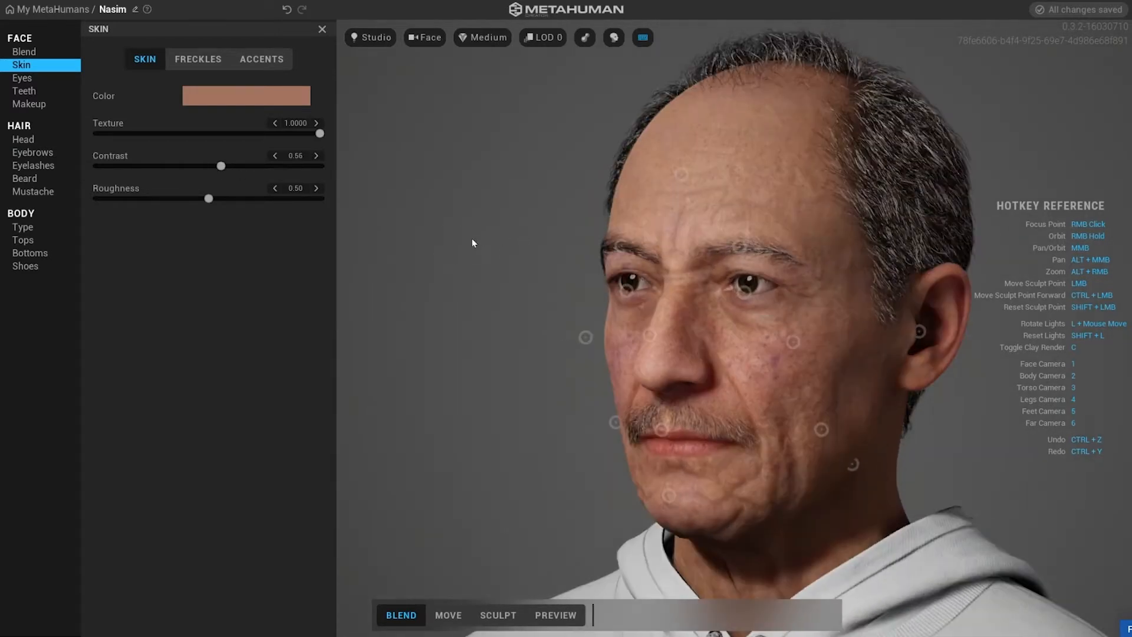
right_drag(472, 238, 496, 261)
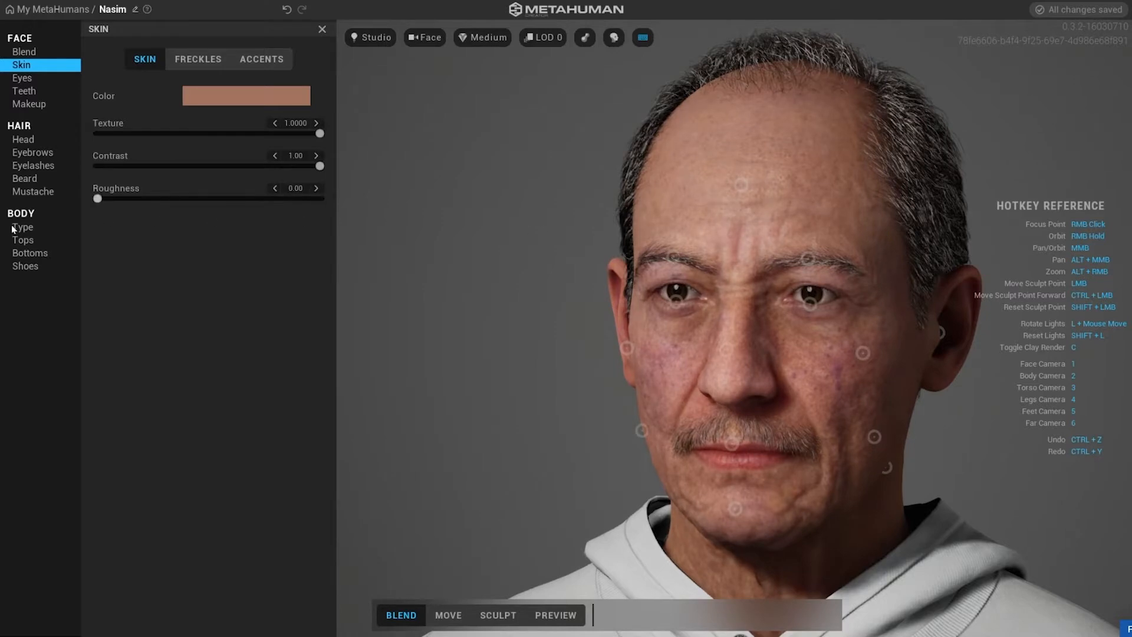
right_drag(563, 230, 450, 212)
Adjust the freckle strength and try the freckle patterns, settling on the second pattern.
click(198, 59)
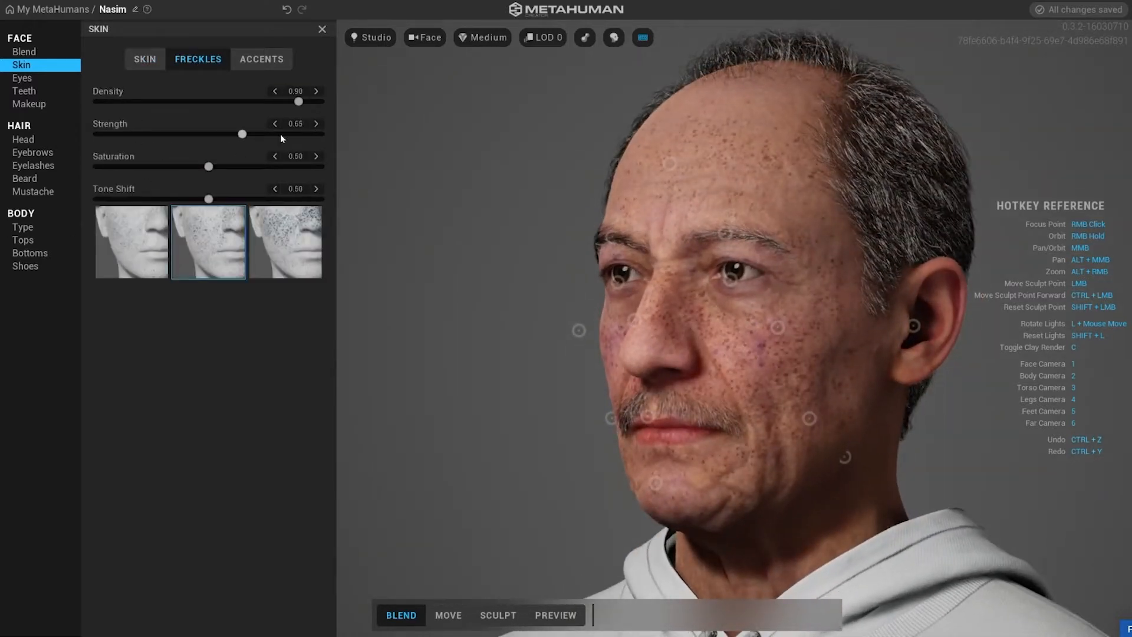
drag(208, 134, 321, 134)
click(290, 231)
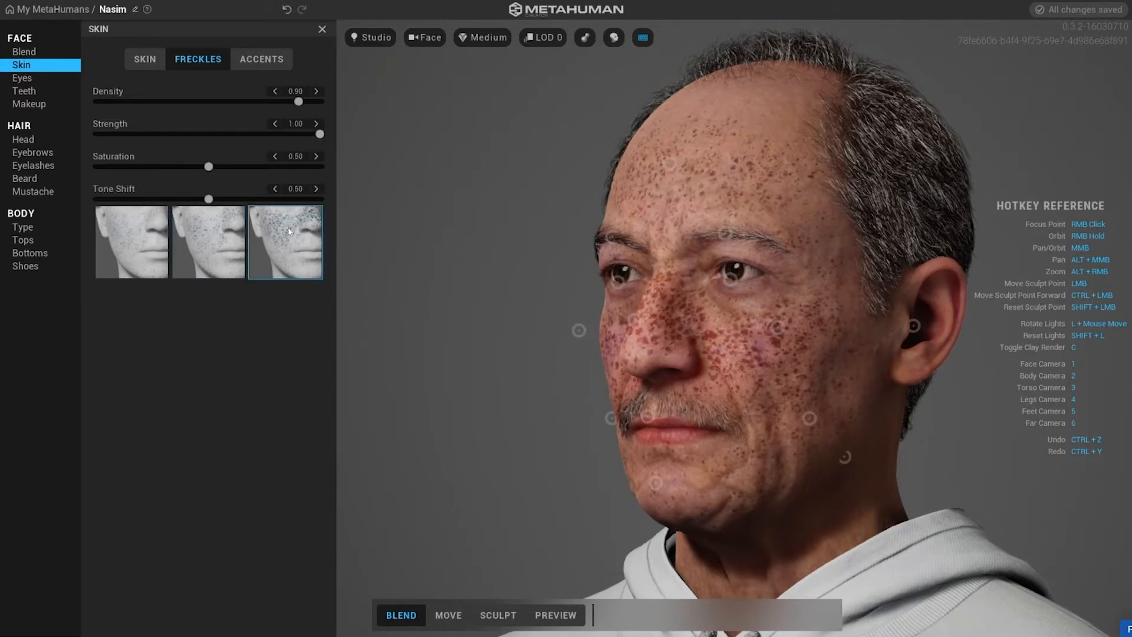
click(148, 252)
click(199, 249)
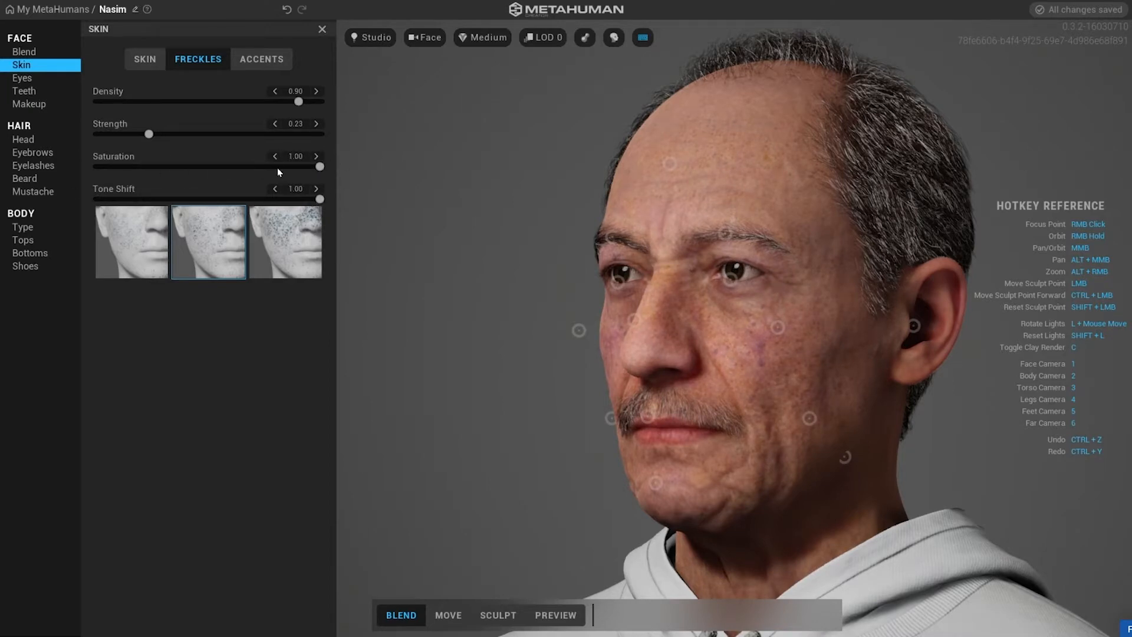
Open the skin accents and lower the cheek accent's saturation and lightness.
click(261, 59)
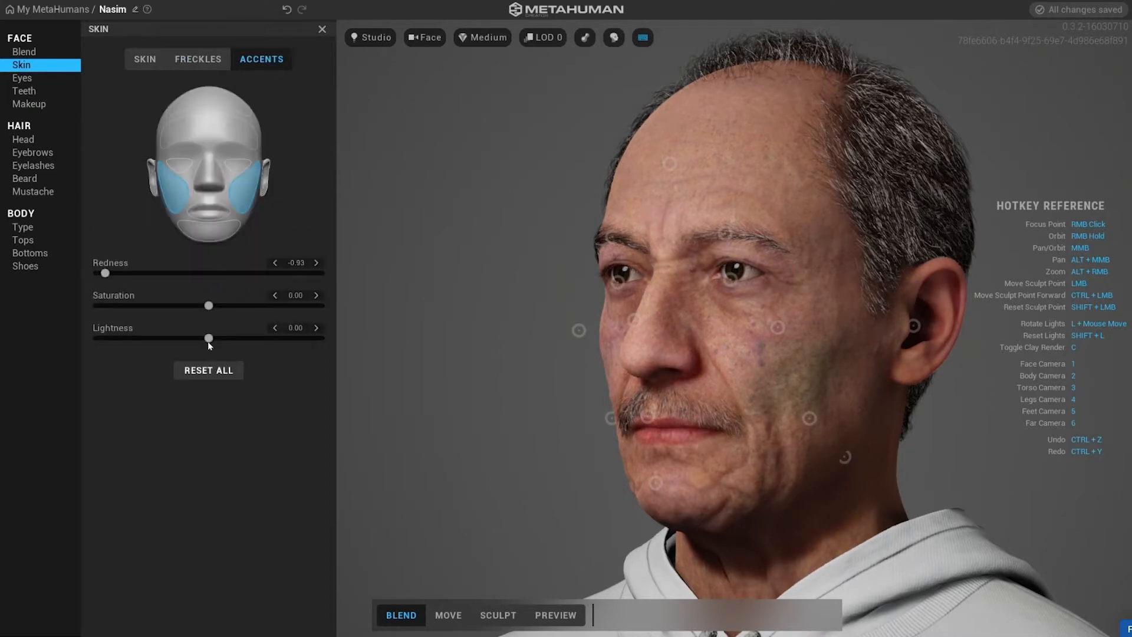
drag(208, 341, 197, 340)
drag(208, 305, 184, 307)
Set the chin accent's redness to 0.15, saturation to -0.56 and lightness to -0.59.
click(210, 233)
drag(208, 274, 267, 269)
drag(154, 302, 145, 304)
drag(208, 338, 144, 337)
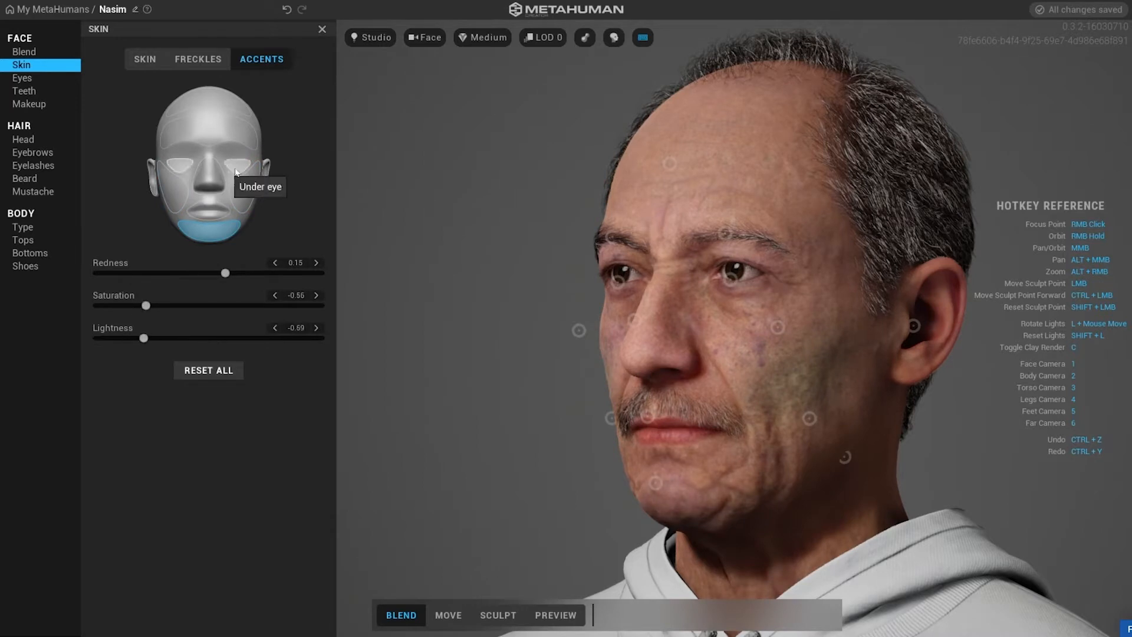
Select the under-eye accent region and raise its redness and saturation.
click(237, 167)
drag(208, 273, 330, 273)
drag(208, 306, 352, 300)
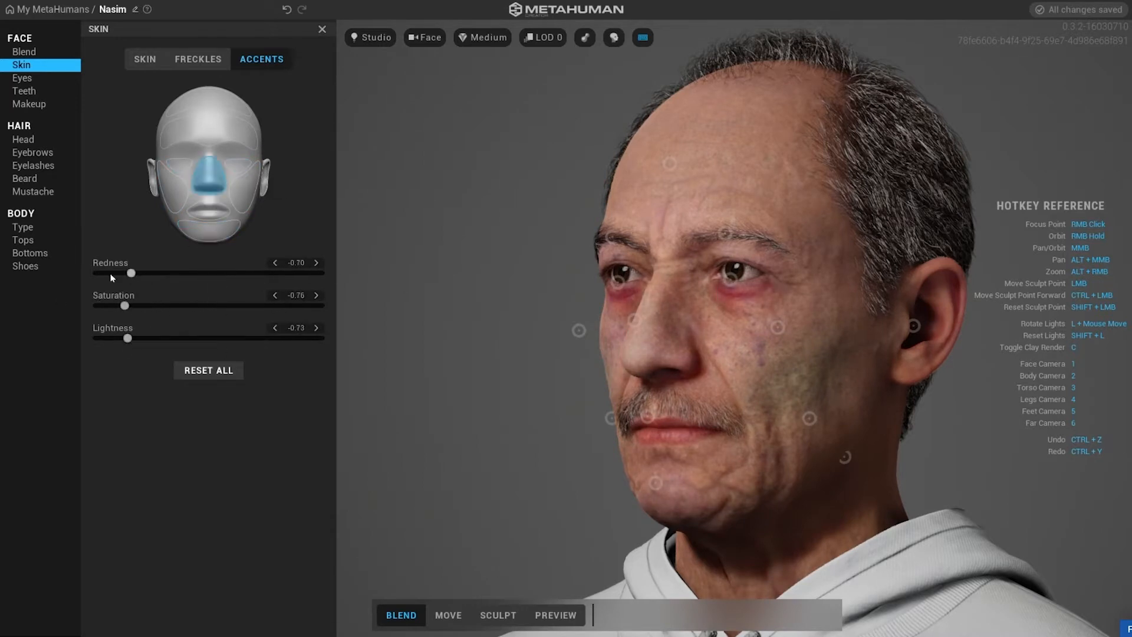
Select the nose accent region, lower its saturation and raise its lightness.
click(209, 133)
drag(208, 306, 104, 300)
mouse_move(201, 337)
mouse_down()
mouse_move(285, 328)
mouse_move(221, 340)
mouse_up()
Select the chin and cheek accent regions to review their settings.
click(214, 233)
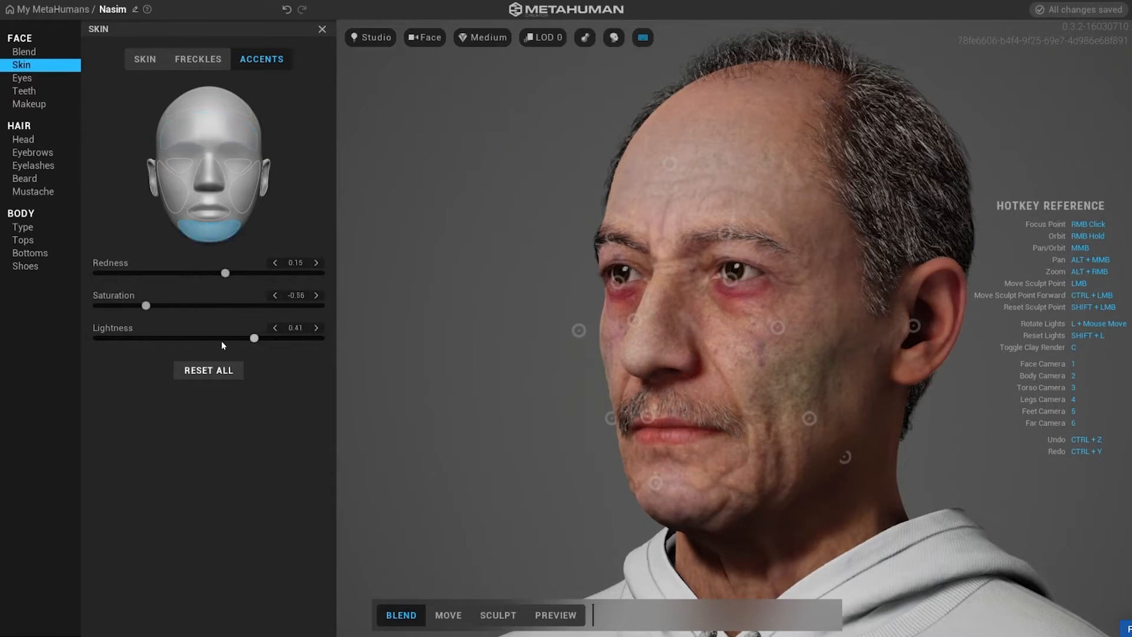
click(240, 192)
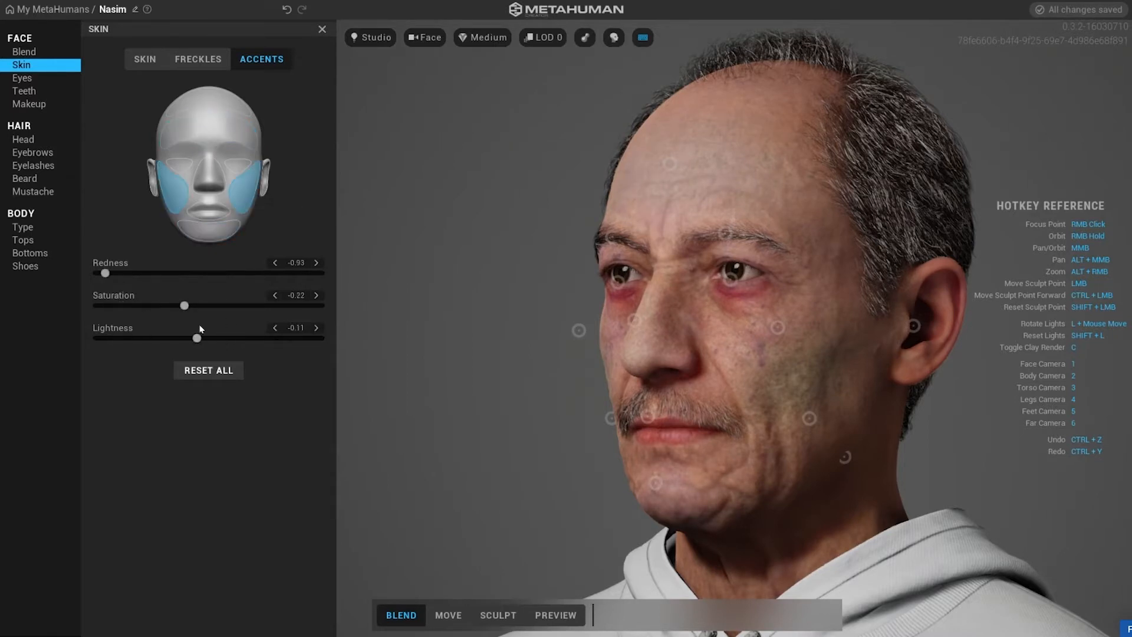
click(222, 177)
Set the forehead accent's saturation to -0.41 and lightness to 0.36.
click(239, 371)
drag(208, 338, 309, 338)
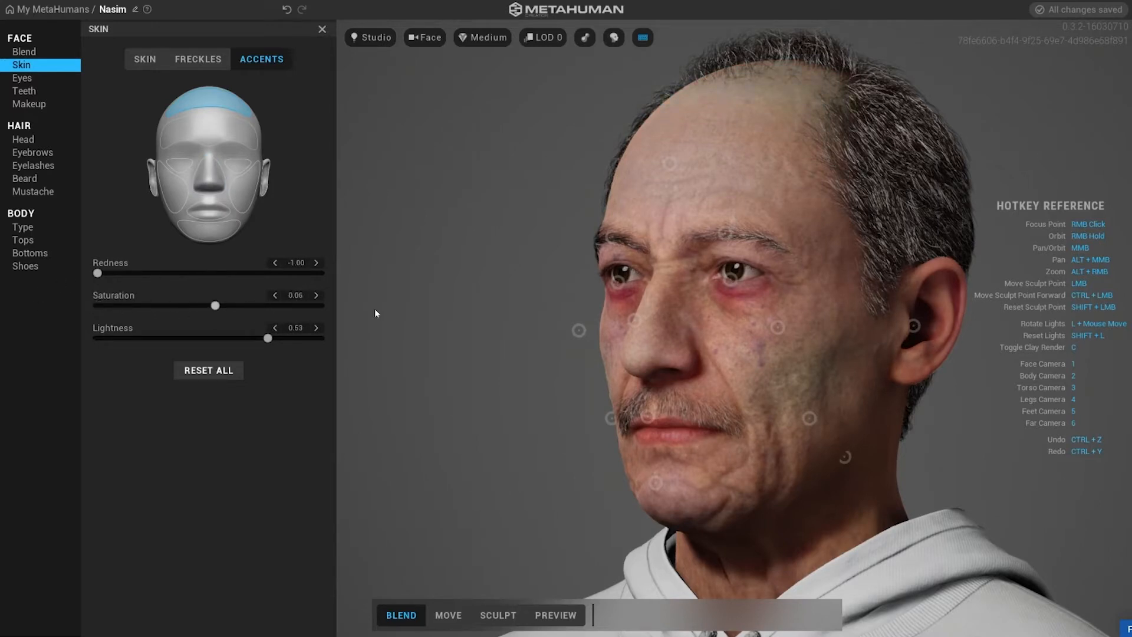
drag(366, 334, 253, 337)
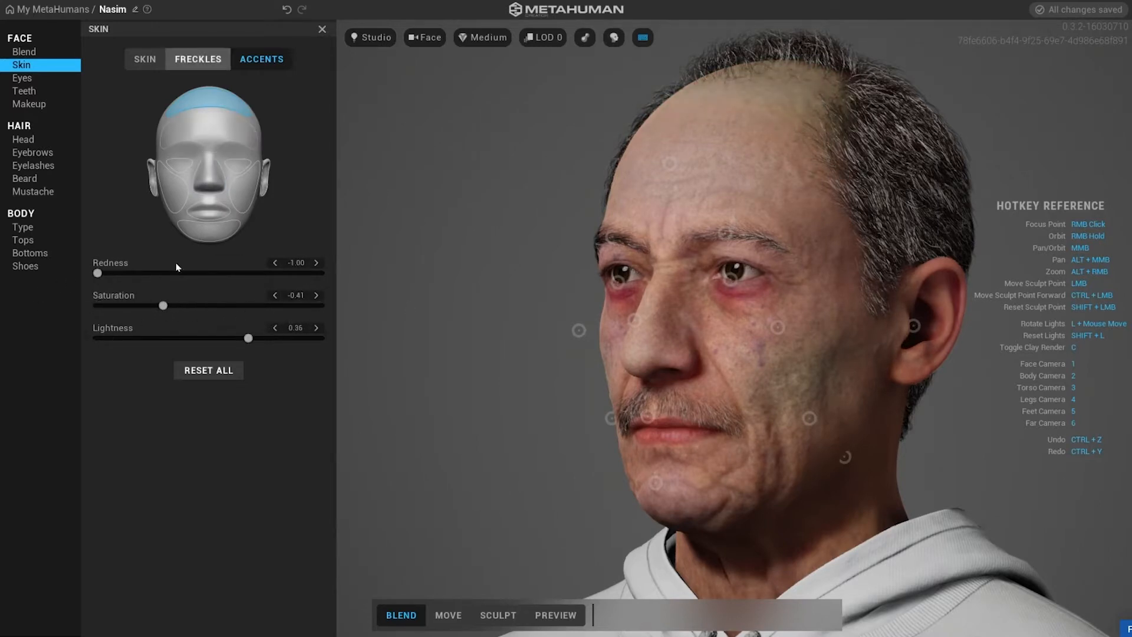
Open the eye settings and apply the second eye color preset.
click(239, 167)
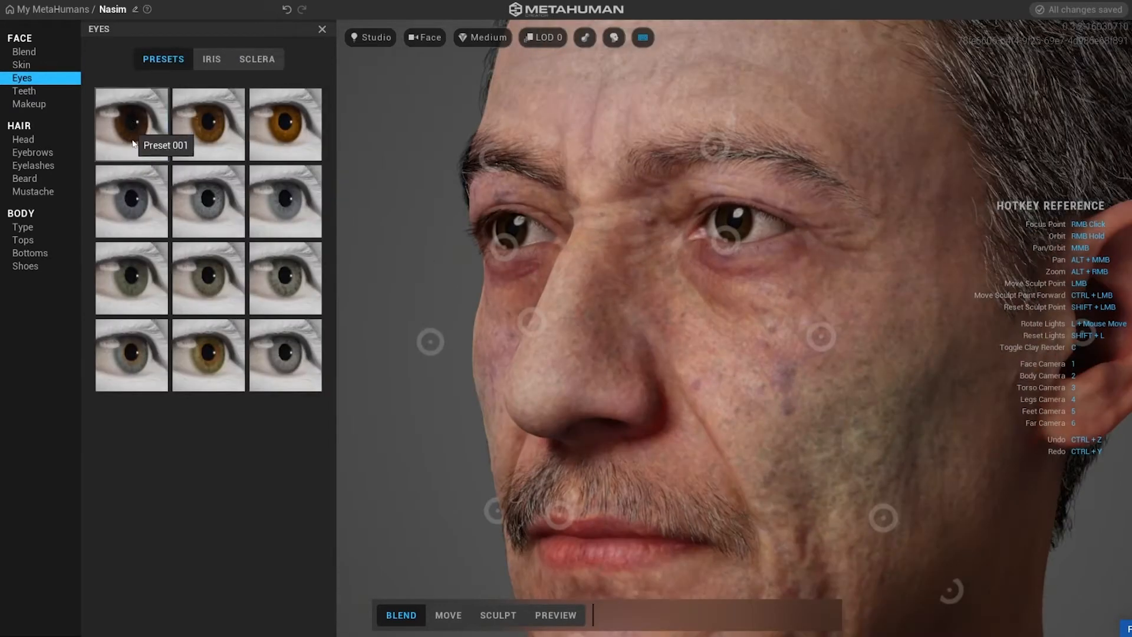
click(185, 148)
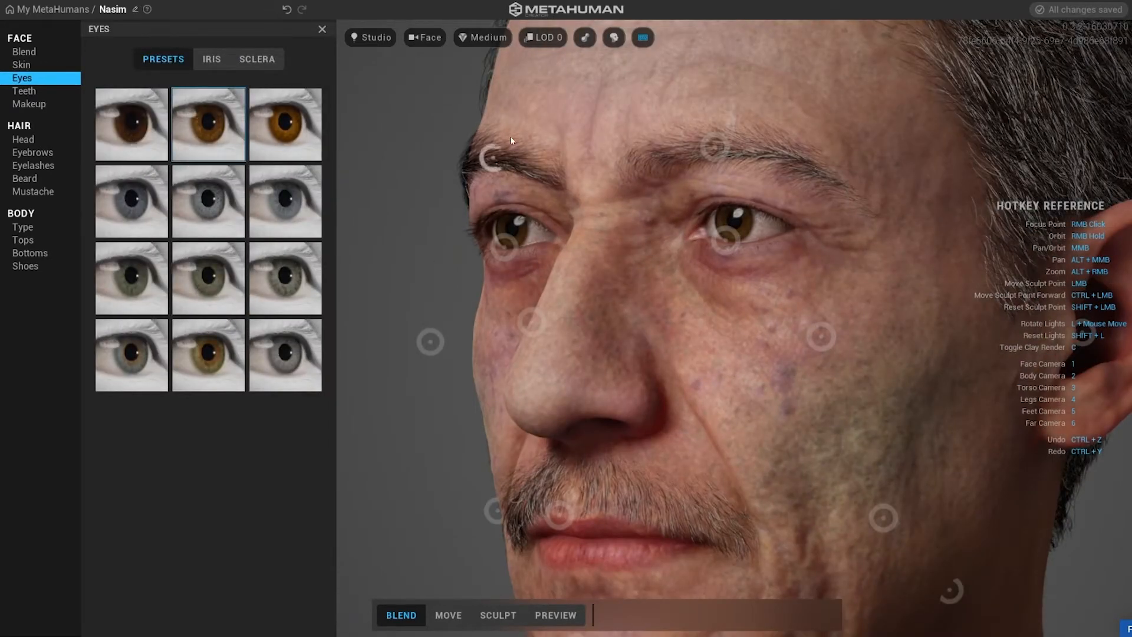
Zoom in on the eyes and try several eye color presets, picking Preset 005.
scroll(511, 115, up, 3)
scroll(503, 180, down, 3)
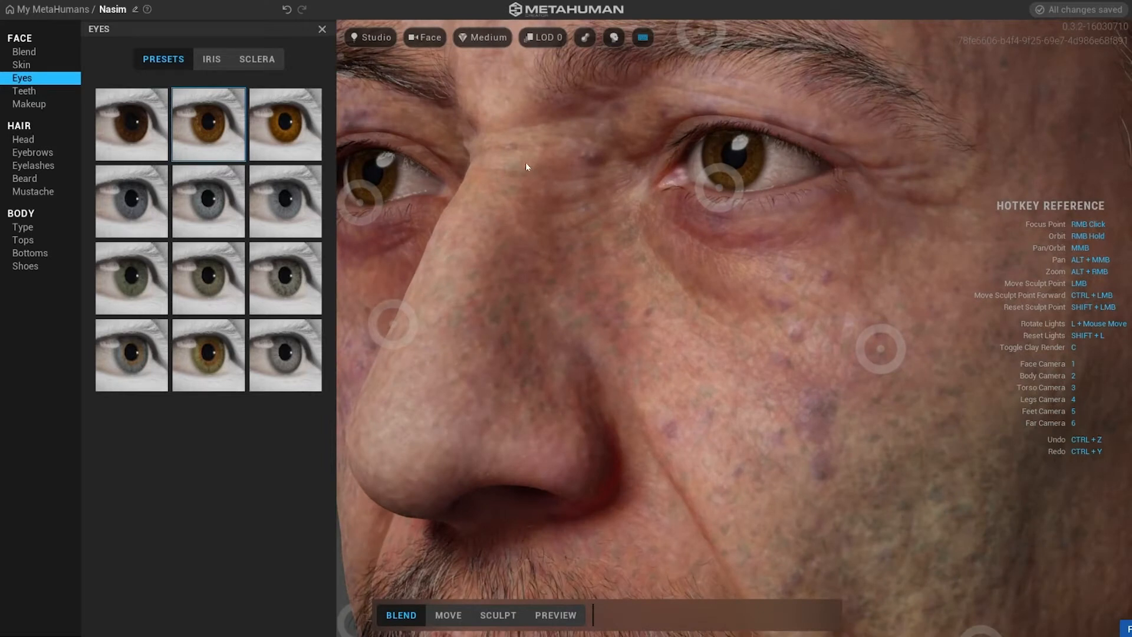
right_drag(525, 167, 639, 301)
click(285, 126)
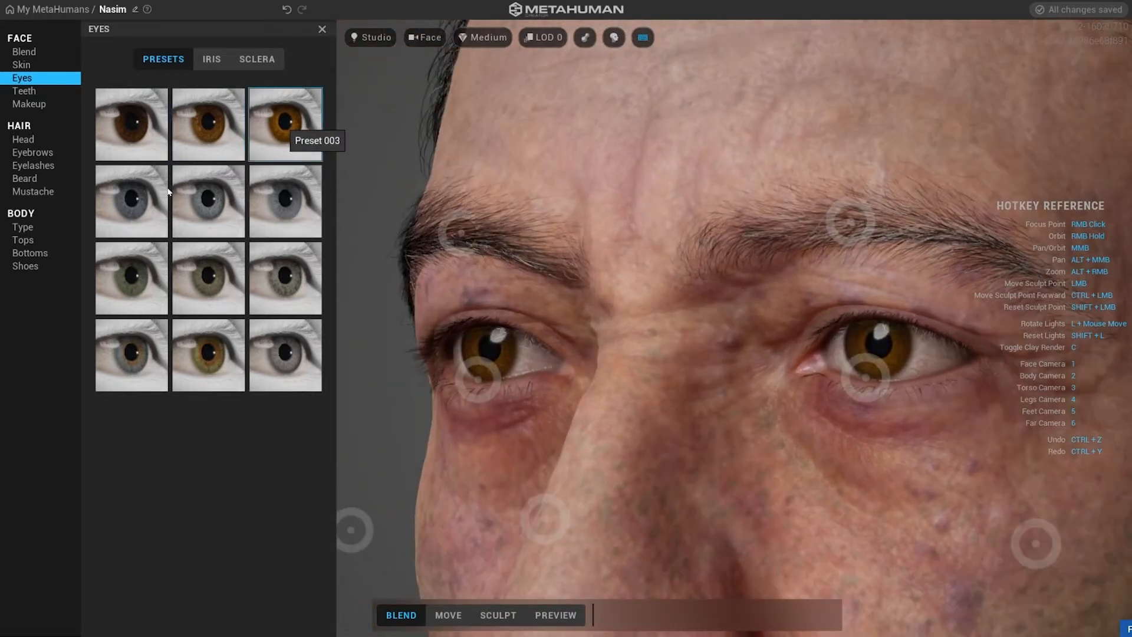
click(202, 203)
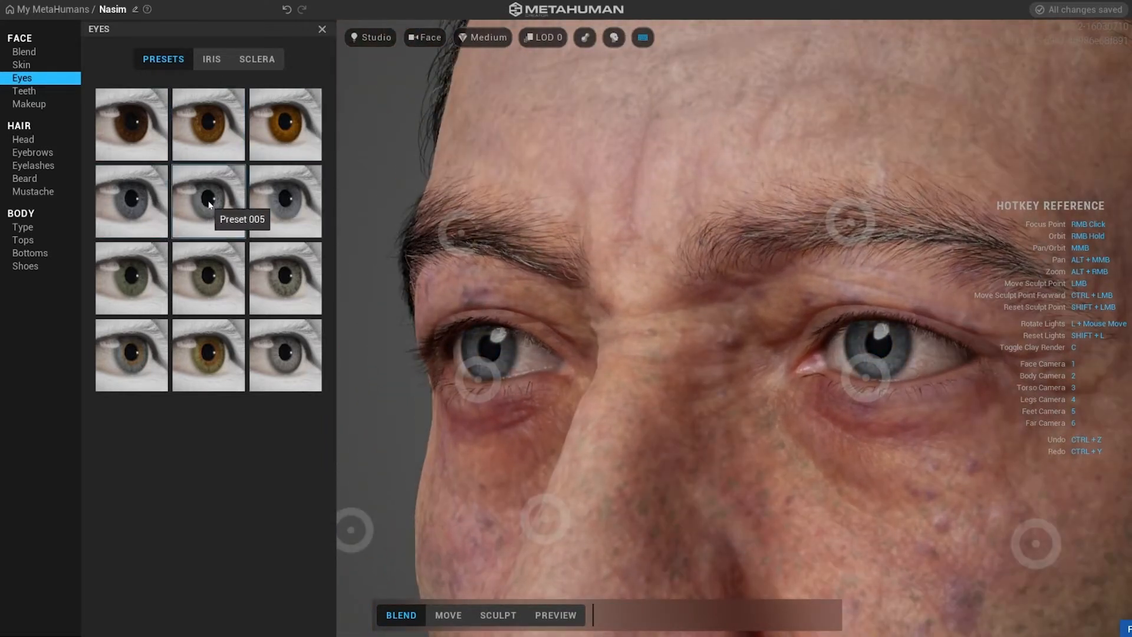
click(287, 210)
click(207, 276)
click(286, 277)
click(298, 358)
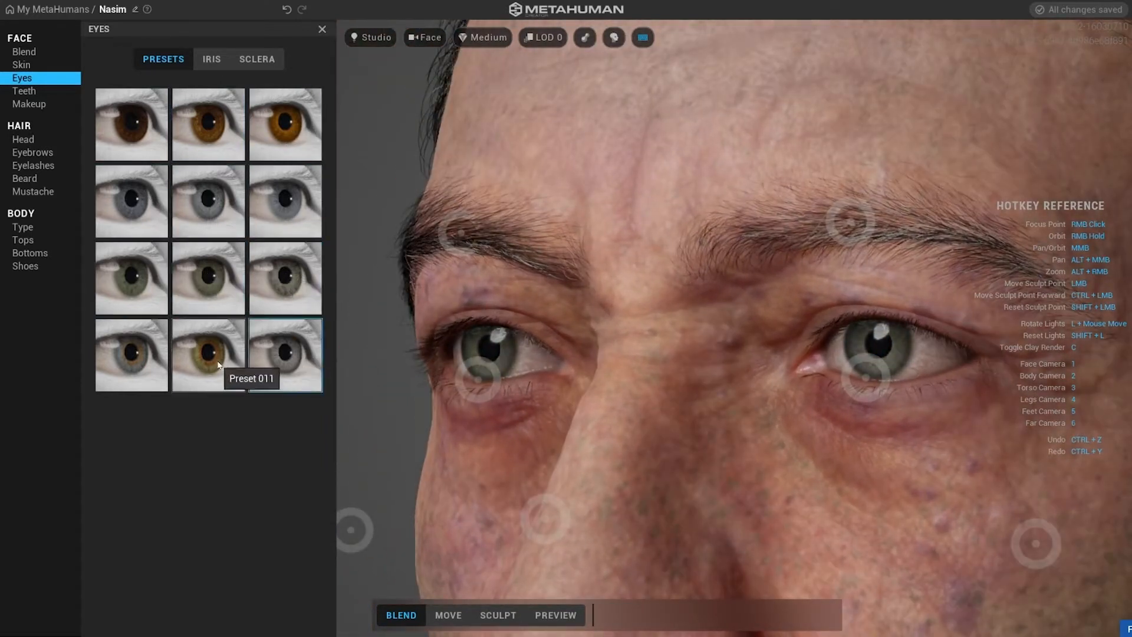
click(216, 365)
click(260, 225)
click(208, 219)
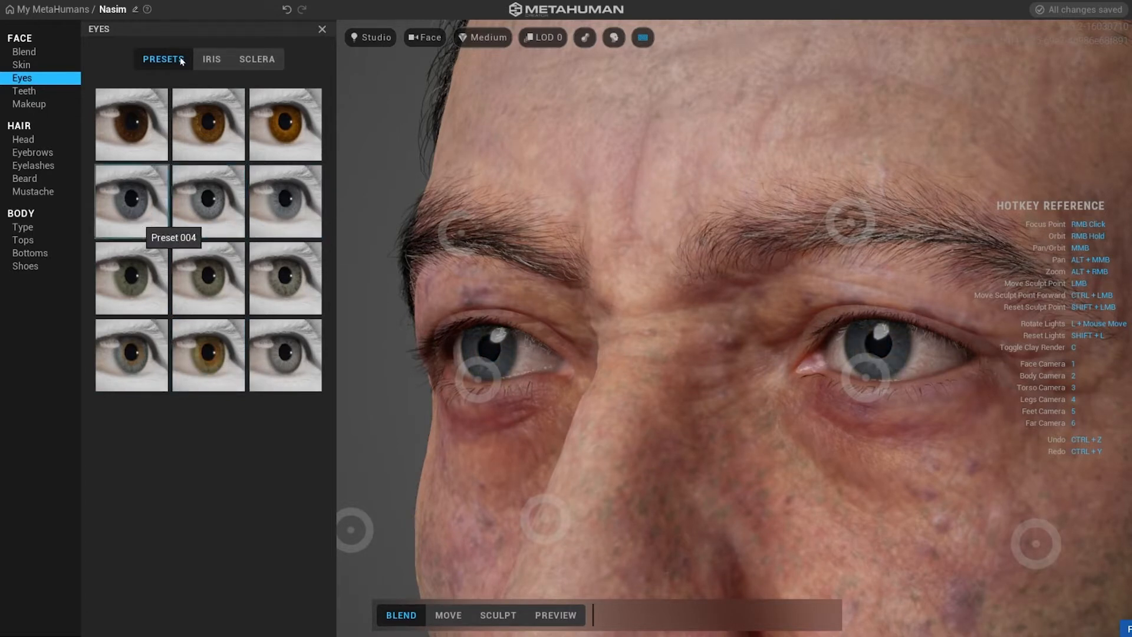
Open the iris settings and set Color Balance to 0.66 and Iris Size to about 0.94.
click(211, 59)
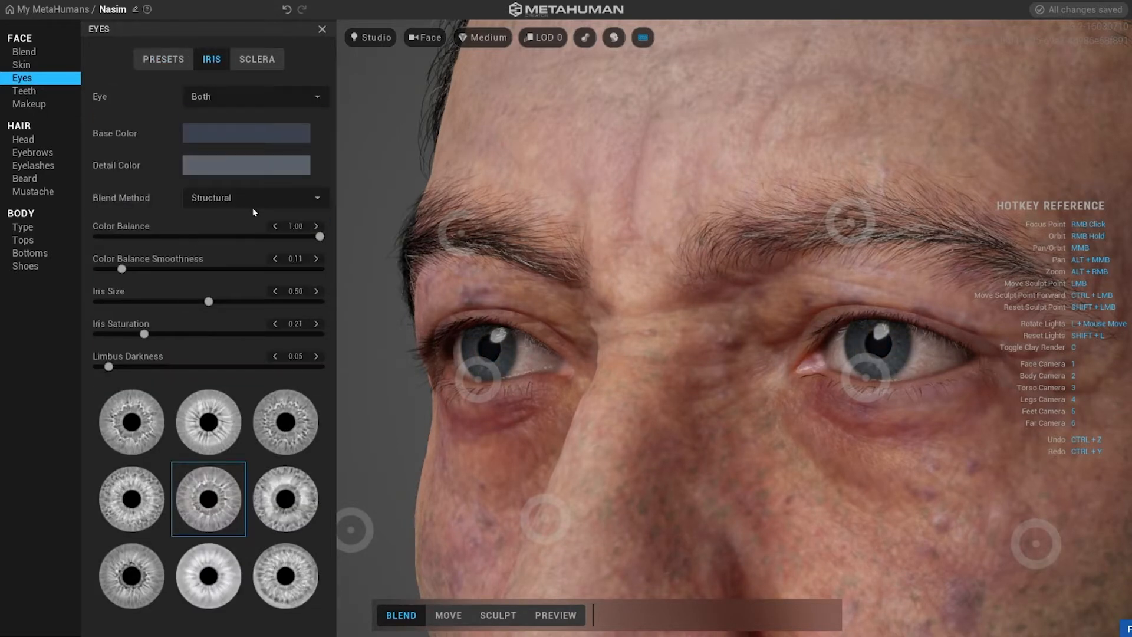
mouse_move(290, 236)
mouse_down()
mouse_move(143, 236)
mouse_move(243, 237)
mouse_up()
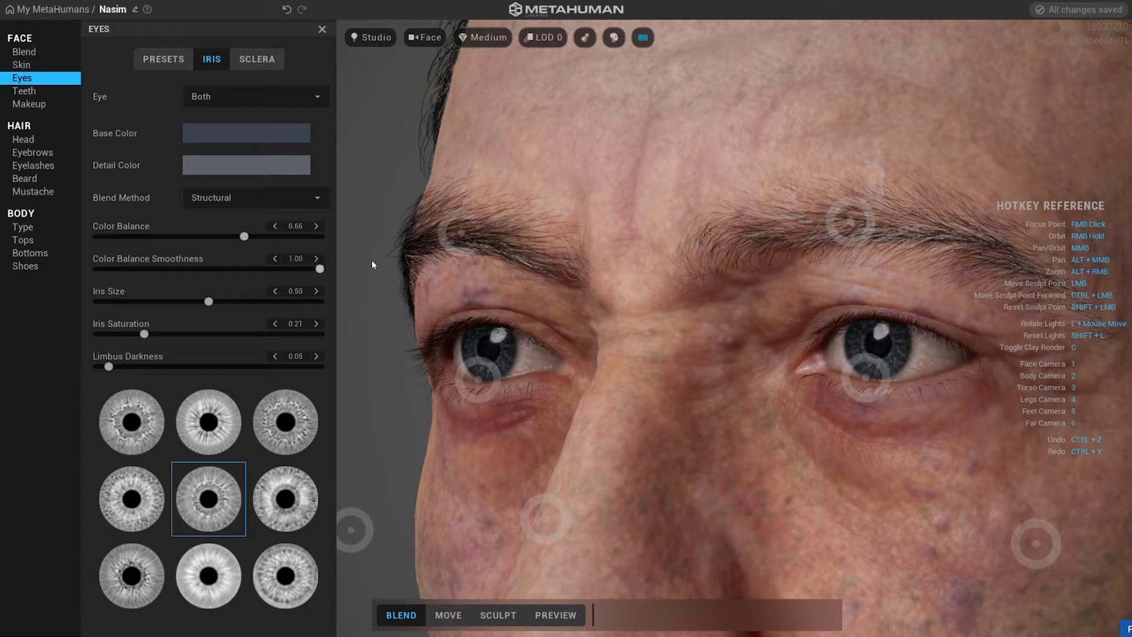
drag(339, 293, 305, 302)
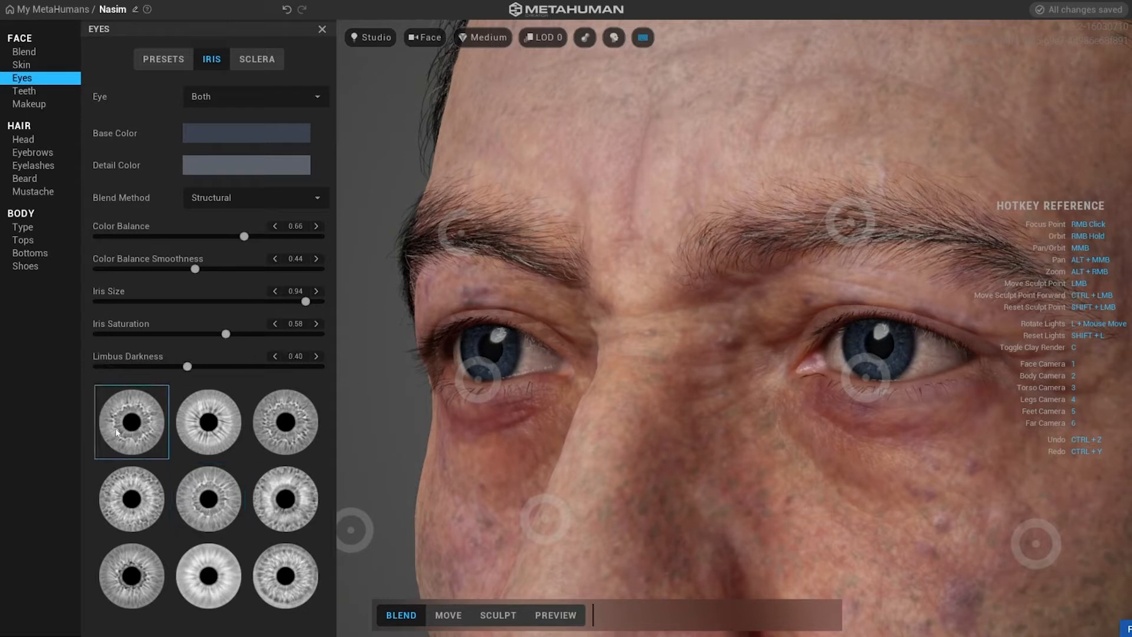
Pick a different iris pattern texture and open the sclera settings.
click(276, 429)
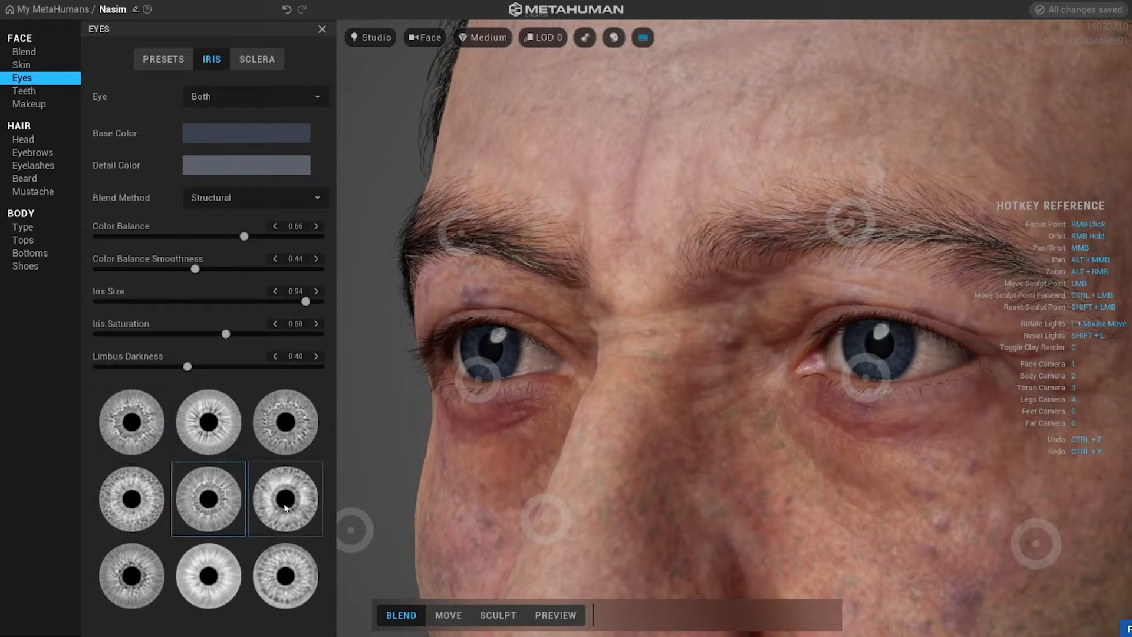
click(259, 62)
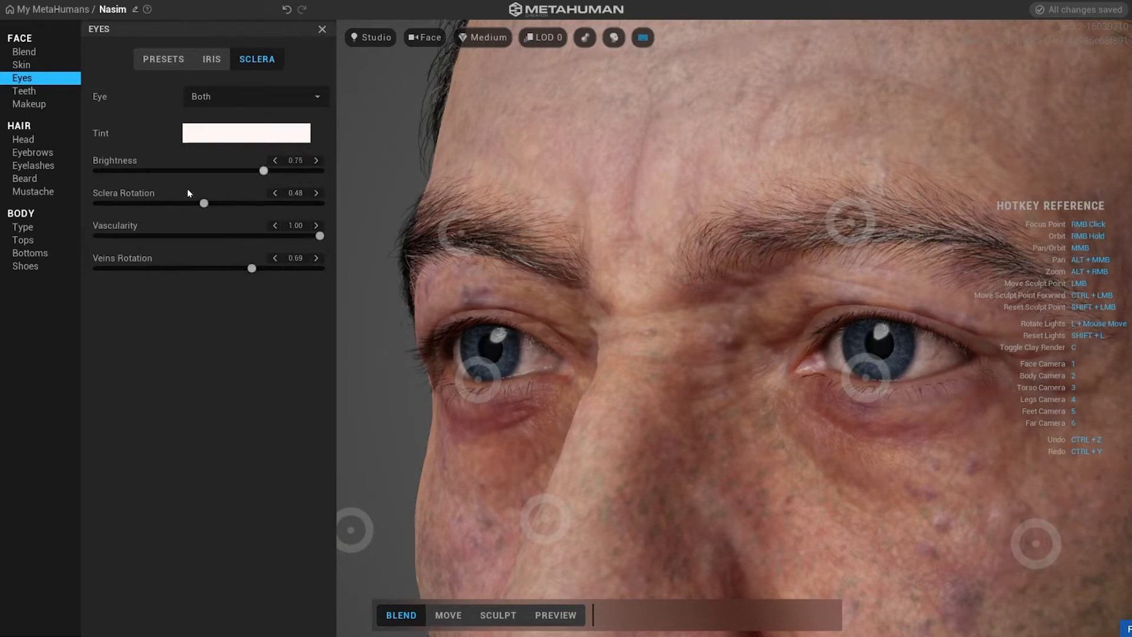
Open the teeth settings and set Tooth Length to 1.00.
click(24, 91)
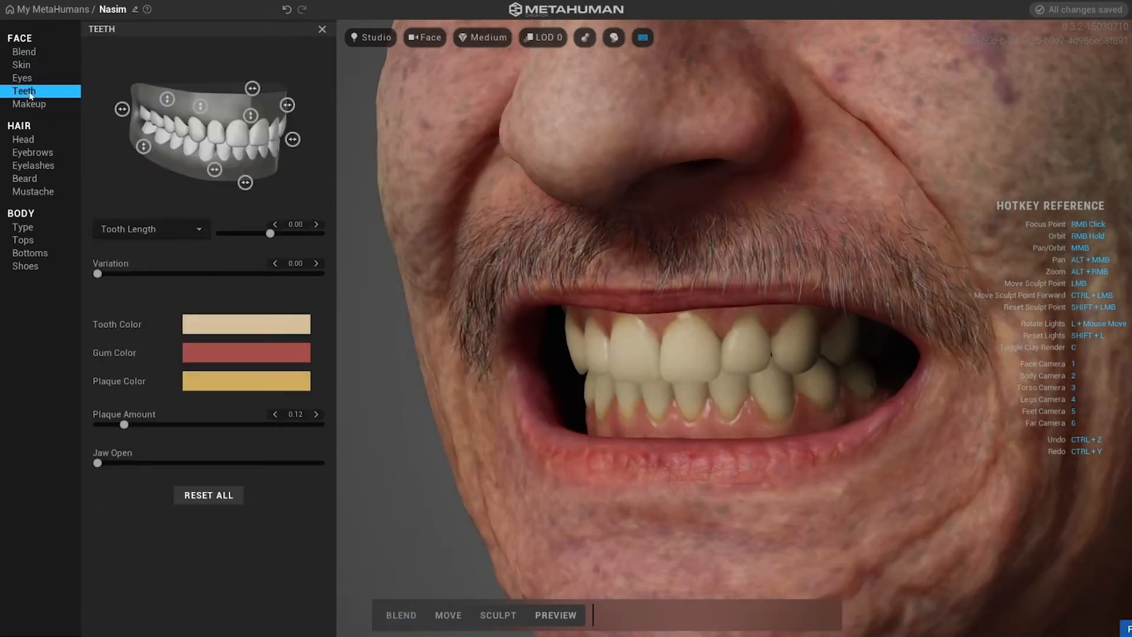
drag(302, 232, 323, 234)
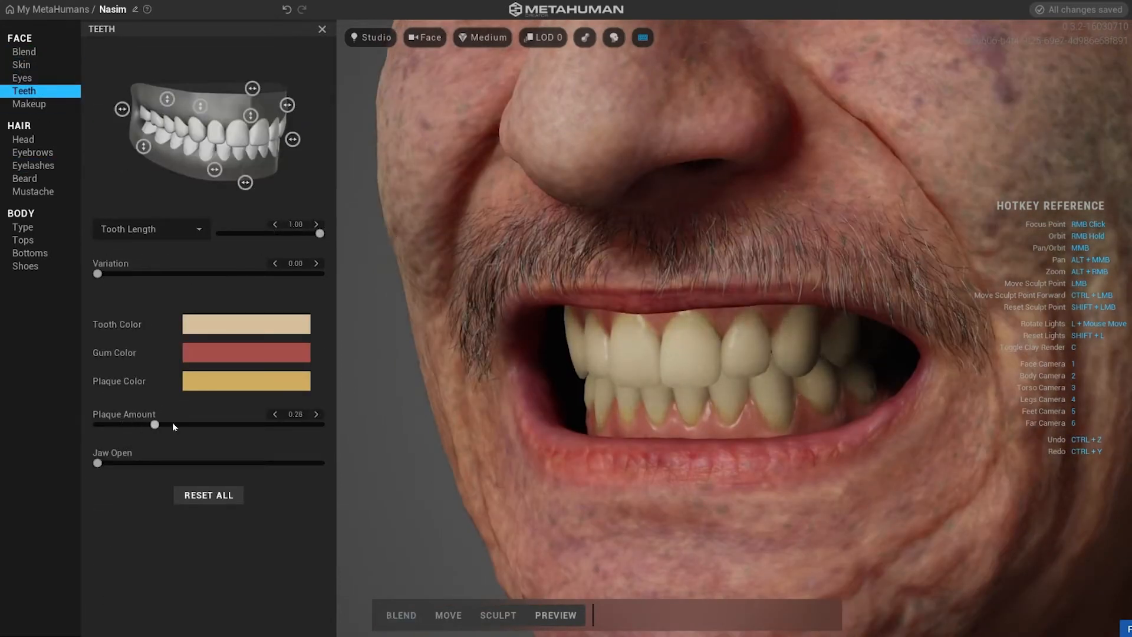
Set Plaque Amount to 0.22 and shift the plaque color toward a deeper yellow with U at 1.00.
drag(343, 416, 145, 424)
click(247, 382)
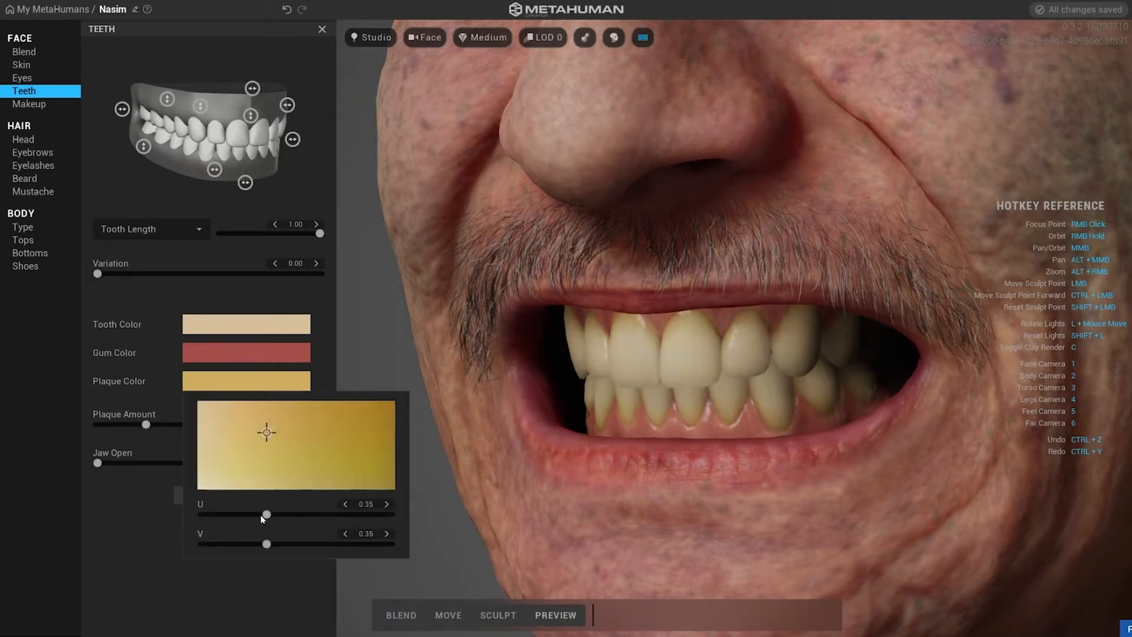
drag(266, 515, 395, 515)
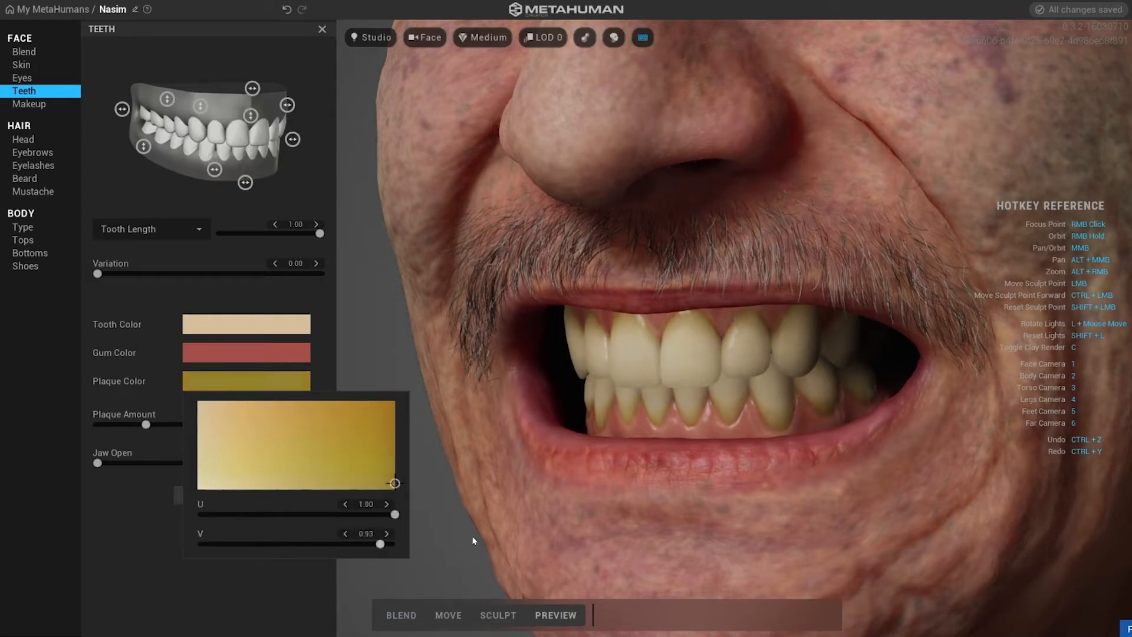
drag(394, 402, 399, 352)
click(99, 272)
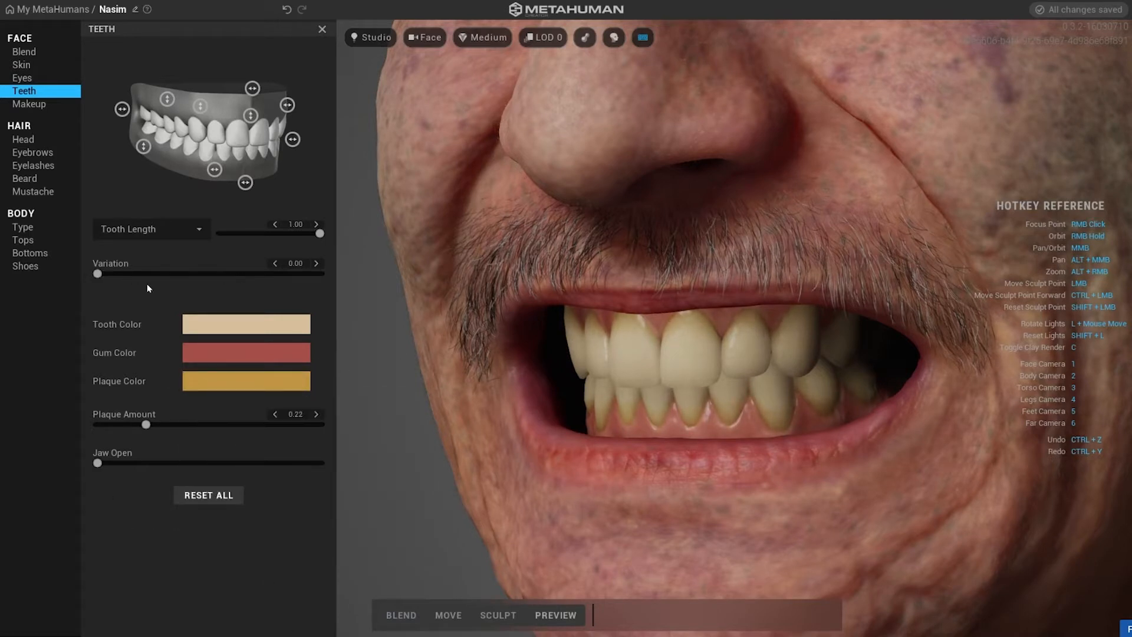
Set the teeth Variation to 1.00 and reduce Tooth Spacing slightly below 0.50.
drag(97, 273, 337, 279)
click(198, 231)
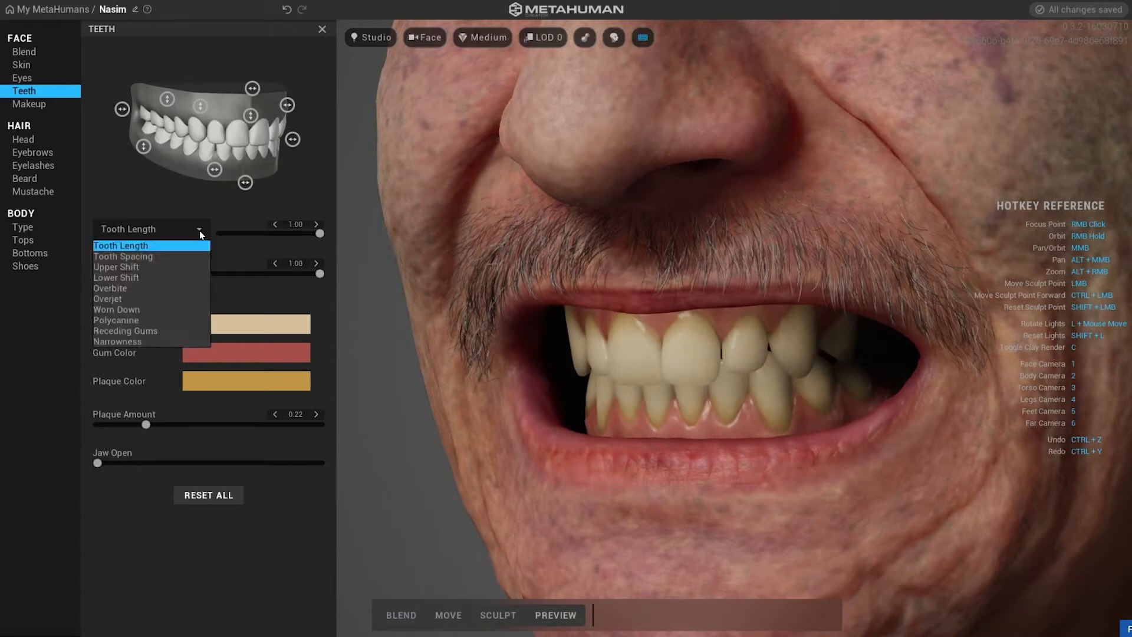
click(146, 257)
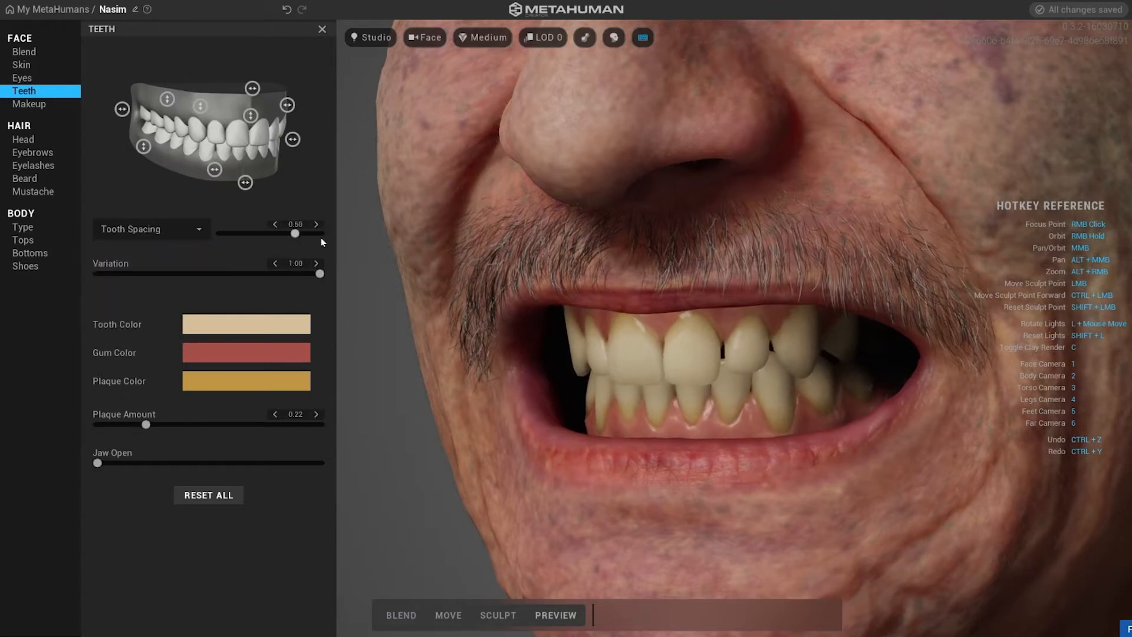
mouse_move(295, 234)
mouse_down()
mouse_move(228, 246)
mouse_move(314, 243)
mouse_move(240, 232)
mouse_move(275, 234)
mouse_up()
Check the Upper Shift and Lower Shift tooth options.
click(151, 229)
click(136, 265)
click(148, 229)
click(140, 277)
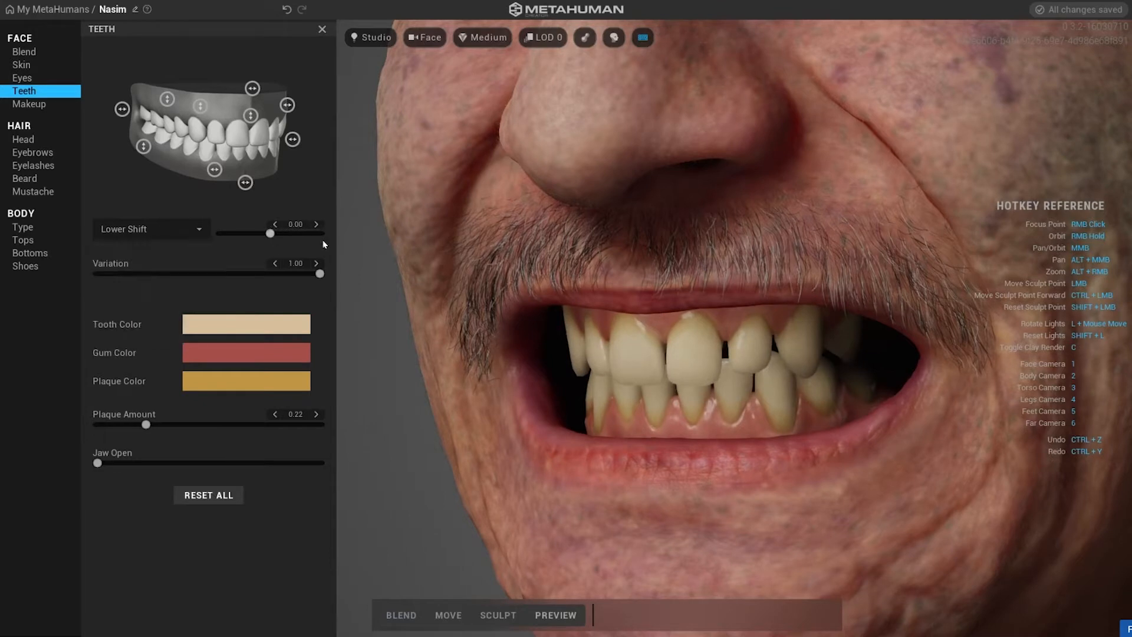
click(275, 233)
Switch to the Overbite tooth option and adjust its slider.
click(148, 230)
click(130, 289)
drag(271, 234, 379, 254)
drag(319, 234, 175, 253)
Select the Worn Down tooth option and set it to 0.29.
click(149, 229)
click(160, 293)
click(147, 230)
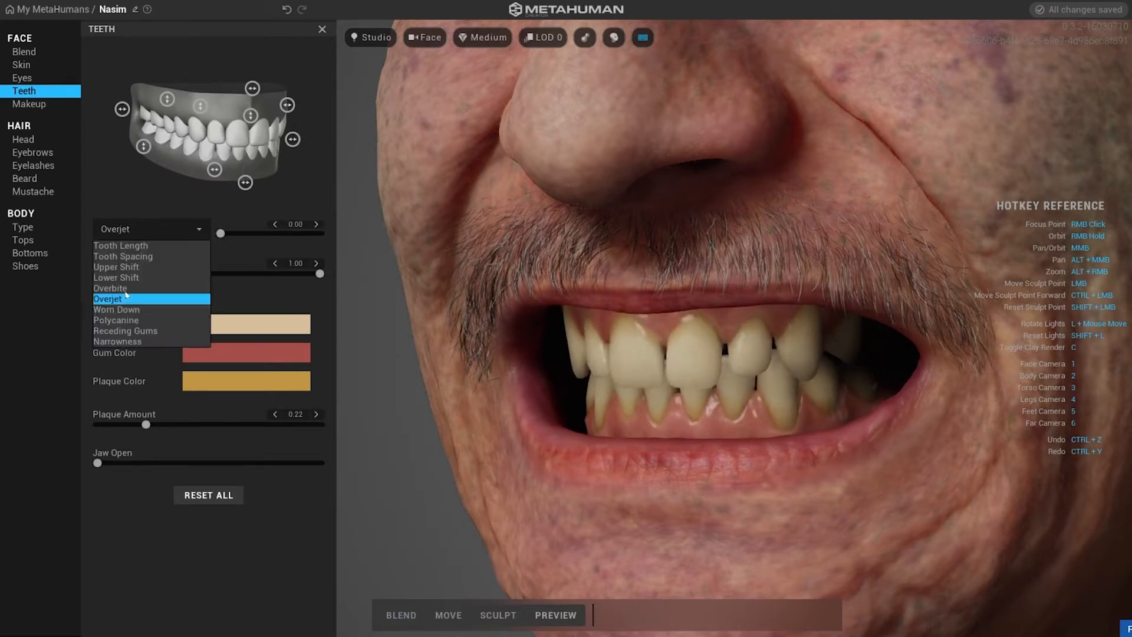
click(117, 310)
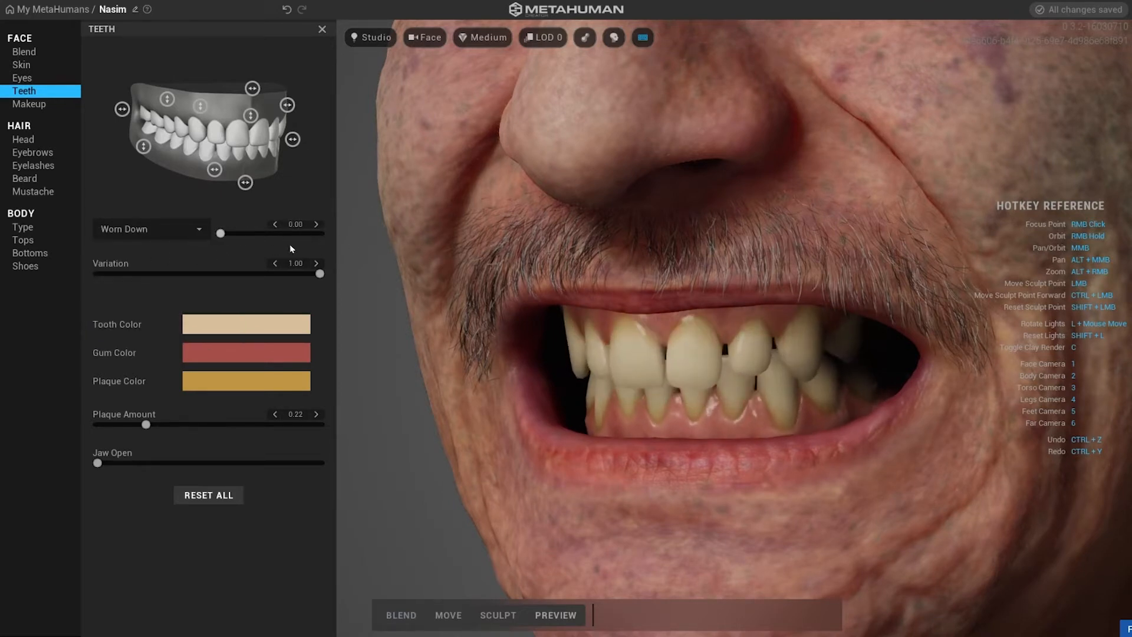
drag(220, 233, 245, 242)
Select Polycanine, then switch to Receding Gums and set it to 0.35.
click(122, 236)
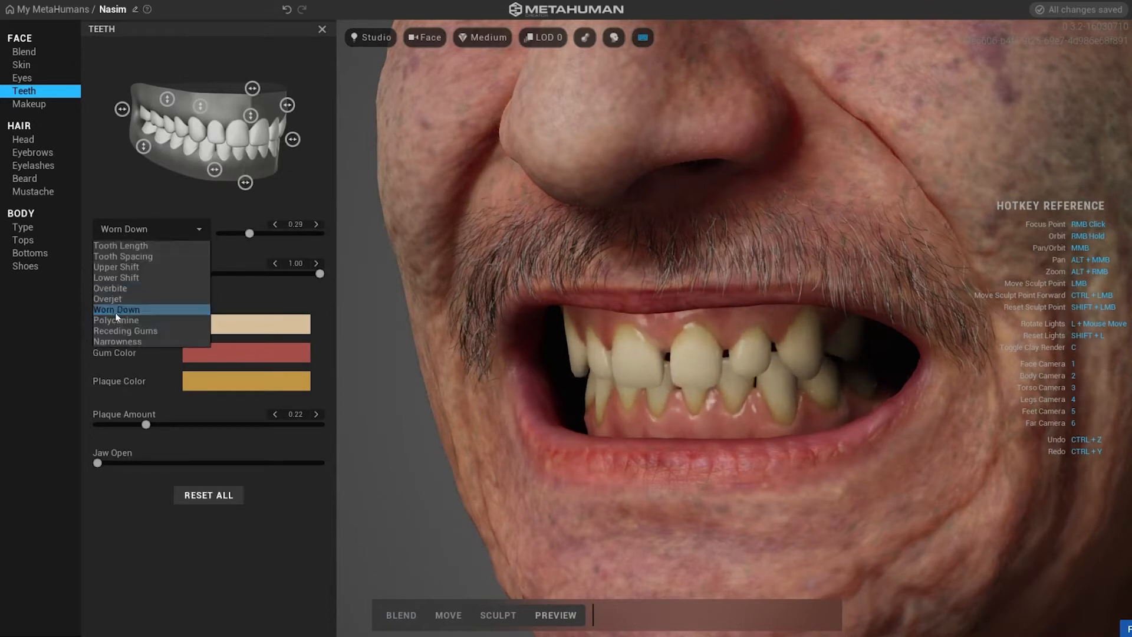
click(115, 310)
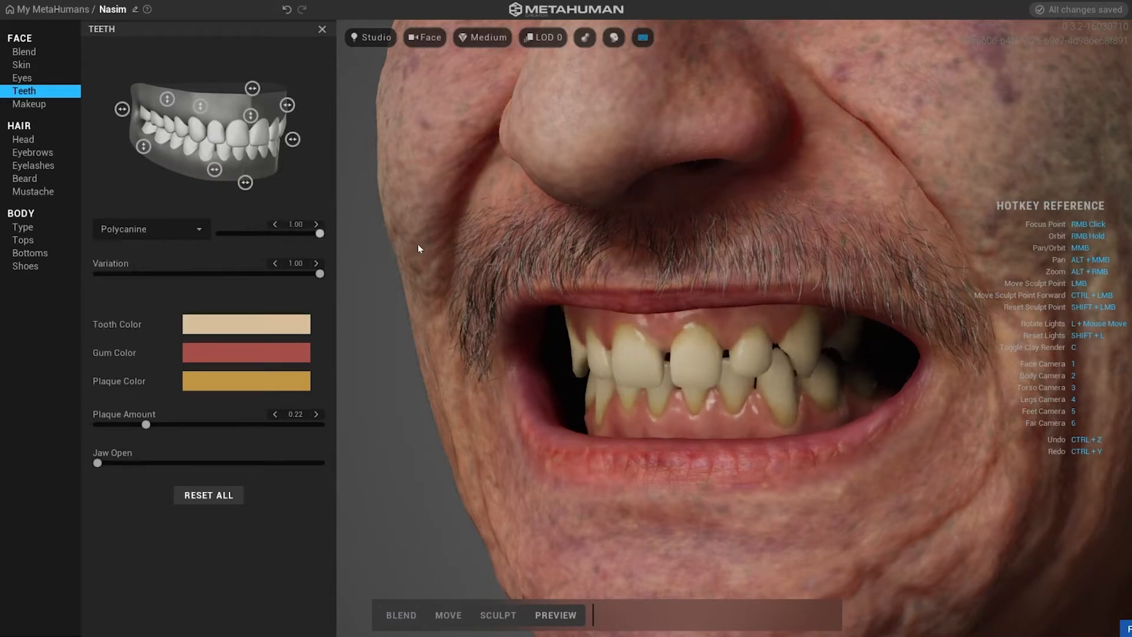
click(172, 233)
click(141, 334)
drag(220, 232, 318, 233)
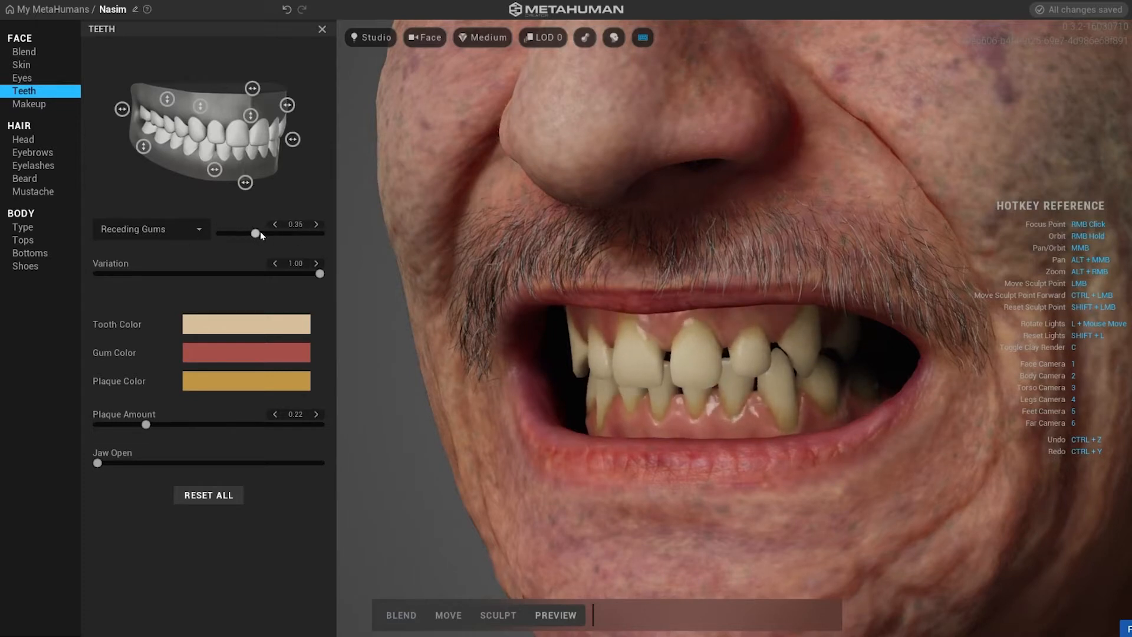
Select the Narrowness tooth option and set it to 0.57.
click(104, 235)
click(118, 344)
mouse_move(270, 238)
mouse_down()
mouse_move(433, 239)
mouse_move(288, 235)
mouse_up()
Open the jaw fully to 1.00 and inspect the teeth from several angles.
drag(98, 463, 319, 462)
scroll(552, 365, up, 3)
scroll(557, 342, down, 3)
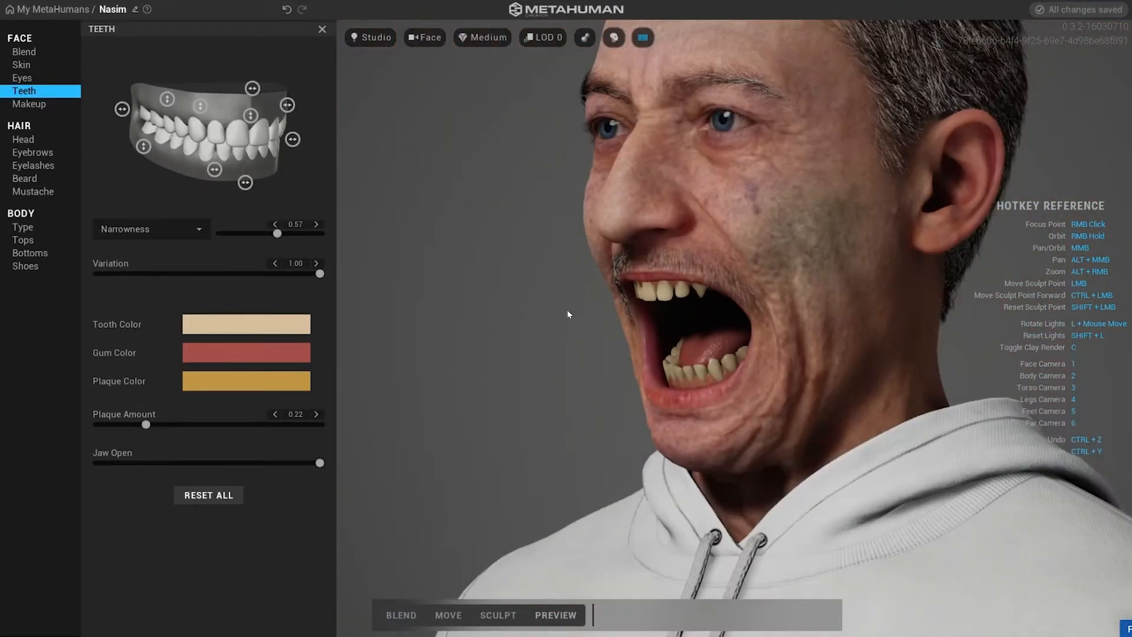
mouse_move(319, 463)
mouse_down()
mouse_move(164, 462)
mouse_move(148, 448)
mouse_move(319, 463)
mouse_up()
middle_drag(495, 389, 394, 364)
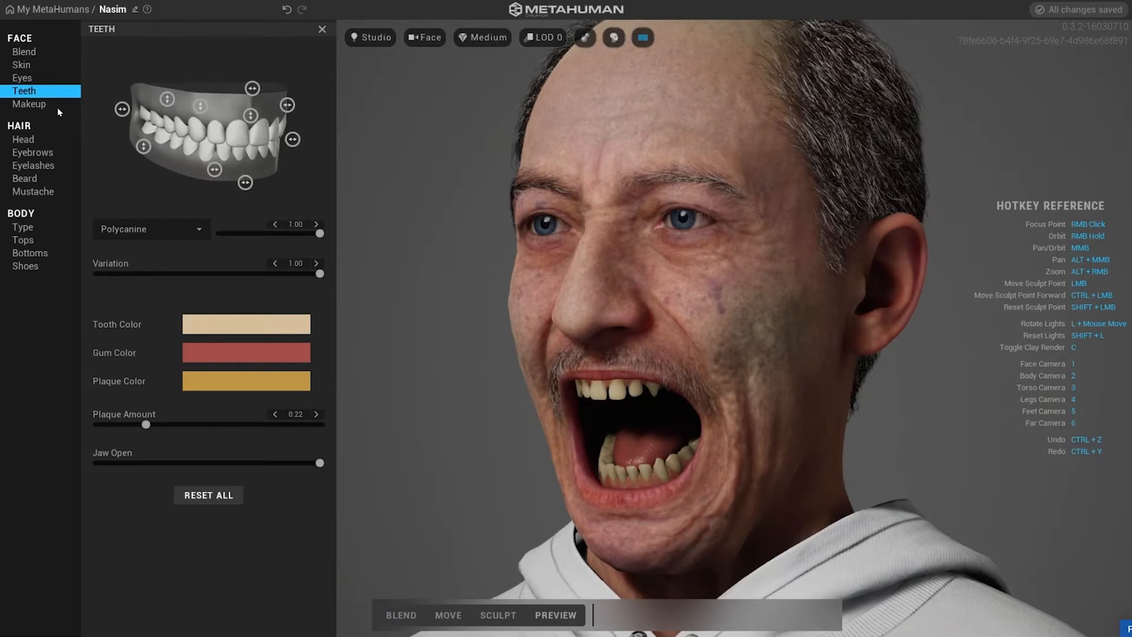
Try the Dramatic Smudge and Panda Smudge eye makeup, revert to the first eye makeup preset, and open lip makeup.
click(41, 104)
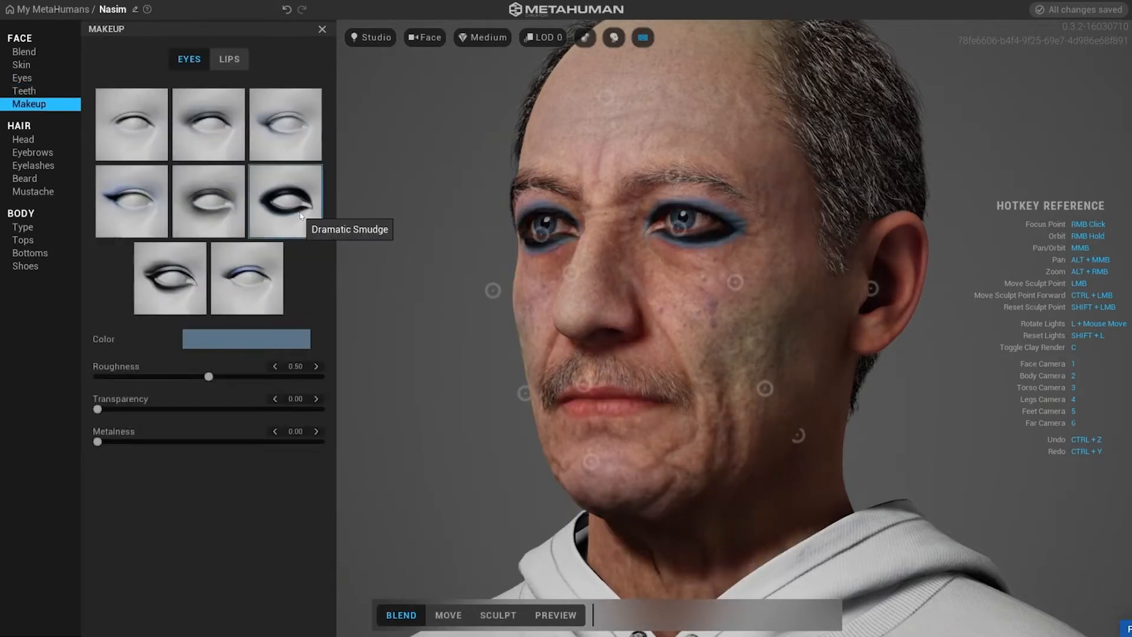
click(282, 141)
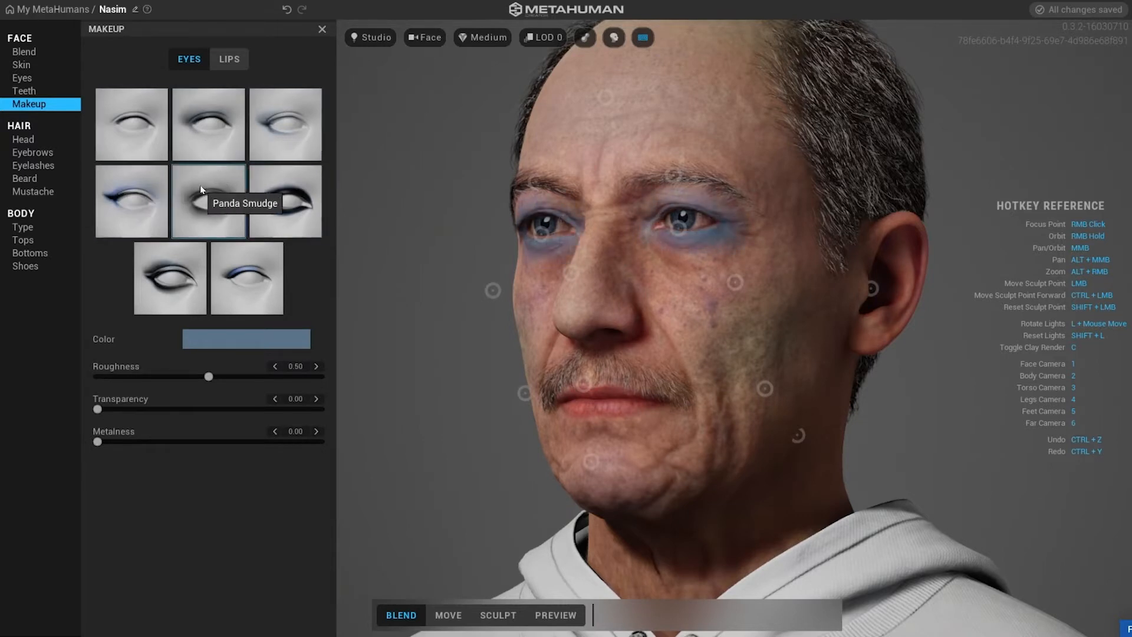
click(137, 124)
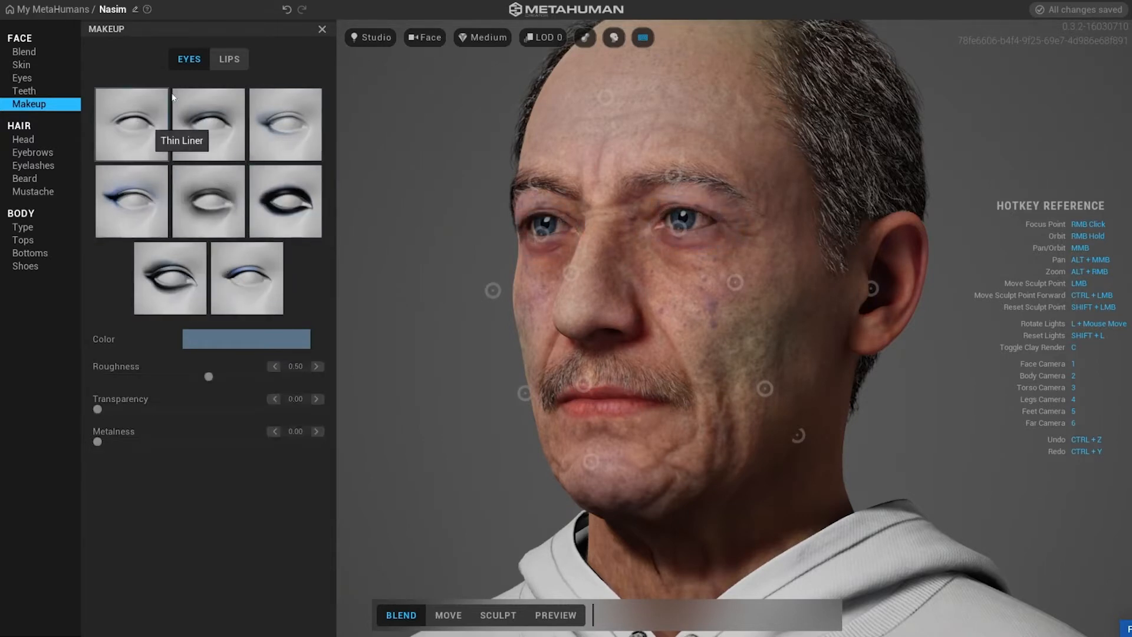
click(230, 60)
Open the head hair settings and set Salt & Pepper to 0.33 and Roughness to 0.41.
click(41, 139)
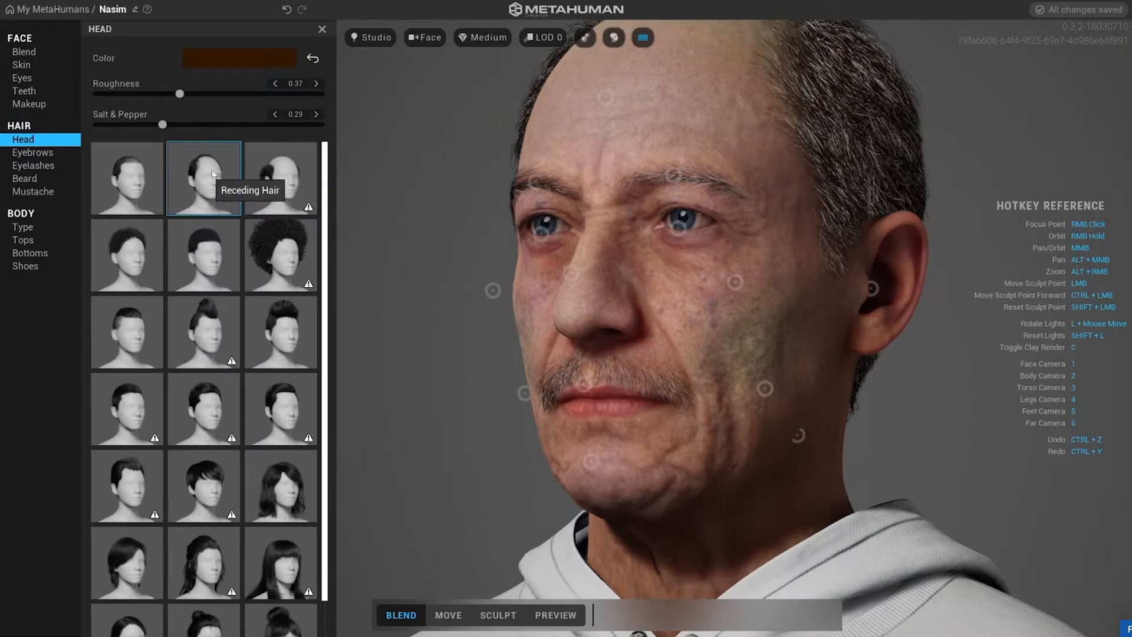
mouse_move(162, 124)
mouse_down()
mouse_move(219, 124)
mouse_move(125, 126)
mouse_move(170, 124)
mouse_move(260, 88)
mouse_move(306, 93)
mouse_move(187, 93)
mouse_up()
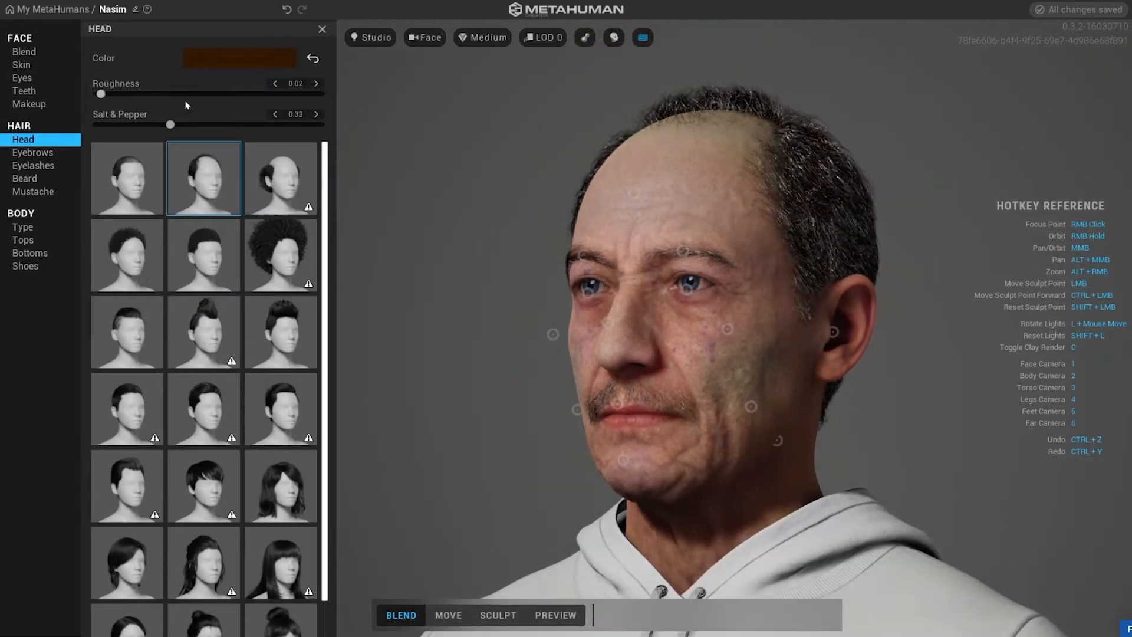
click(147, 176)
Try several hairstyles, including Short Clean, the buzz cut, Receding Hair and Short Slicked Back.
click(262, 180)
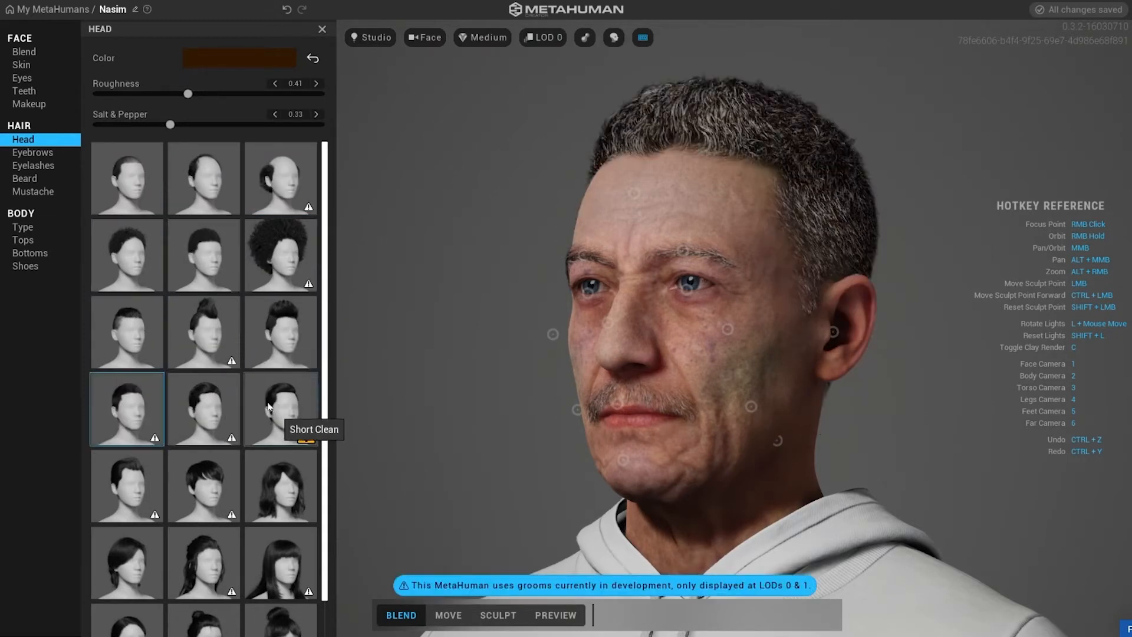
scroll(268, 405, down, 1)
scroll(224, 425, up, 1)
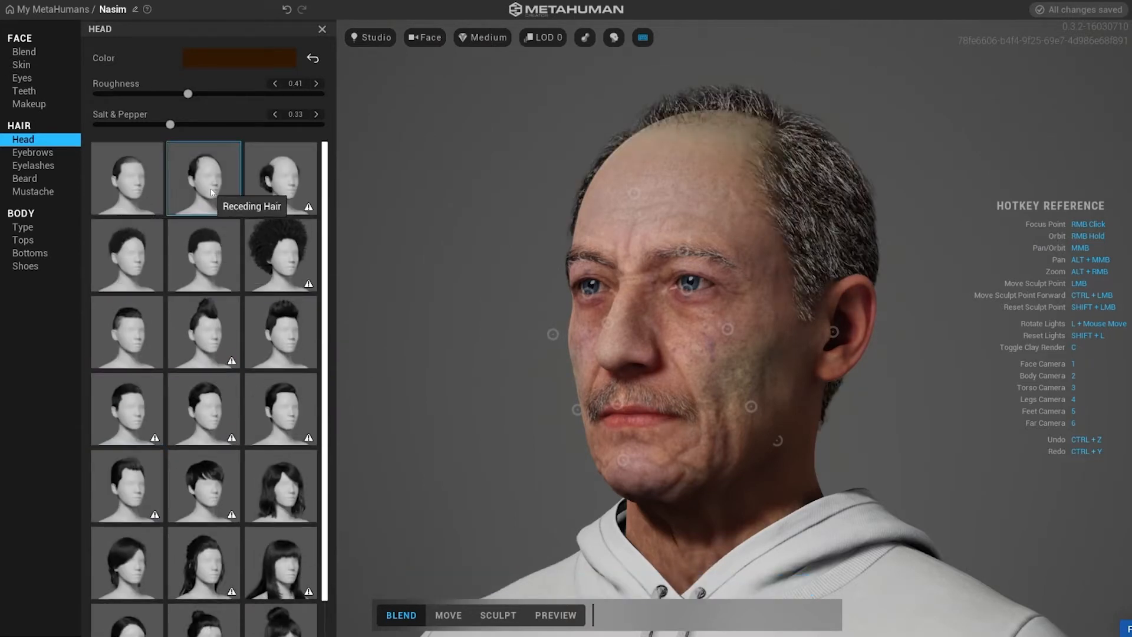
click(278, 187)
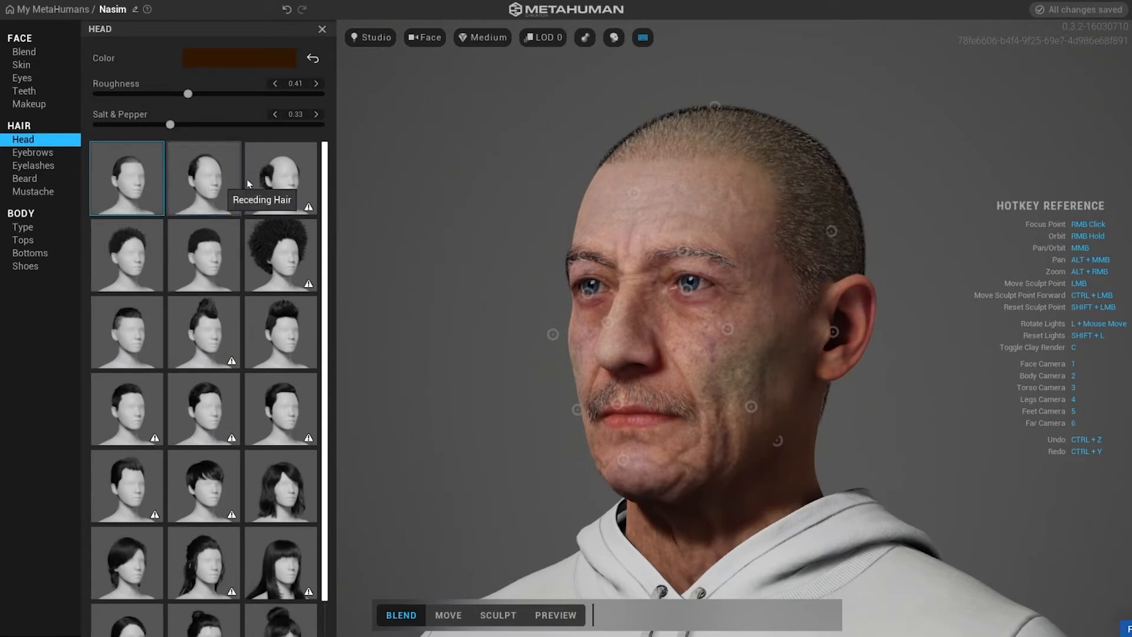
click(215, 165)
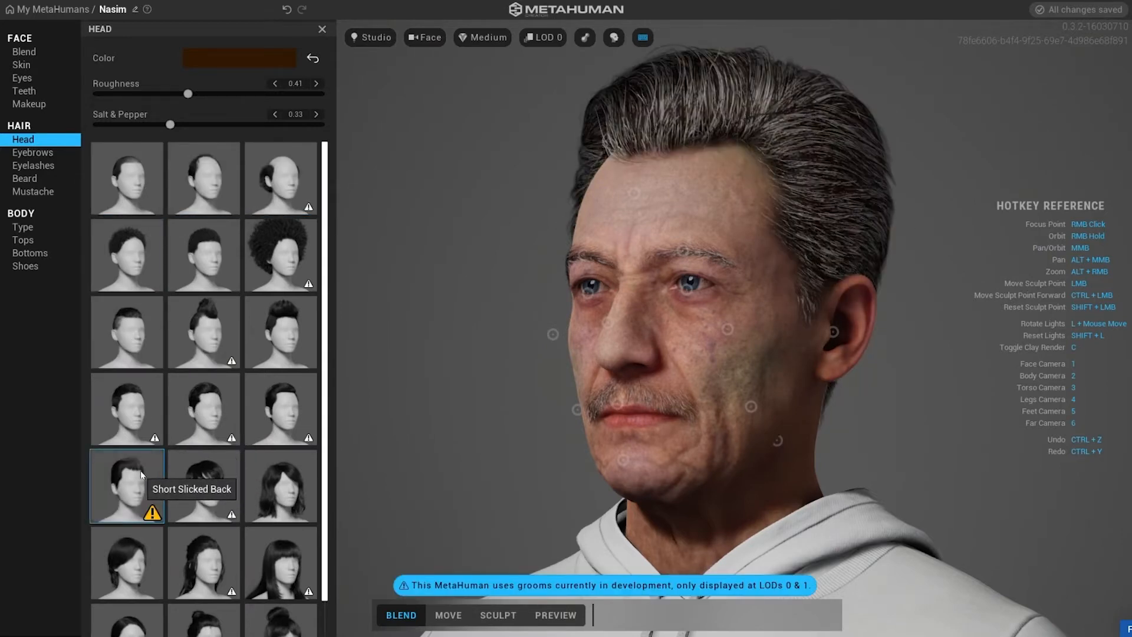
scroll(294, 365, down, 1)
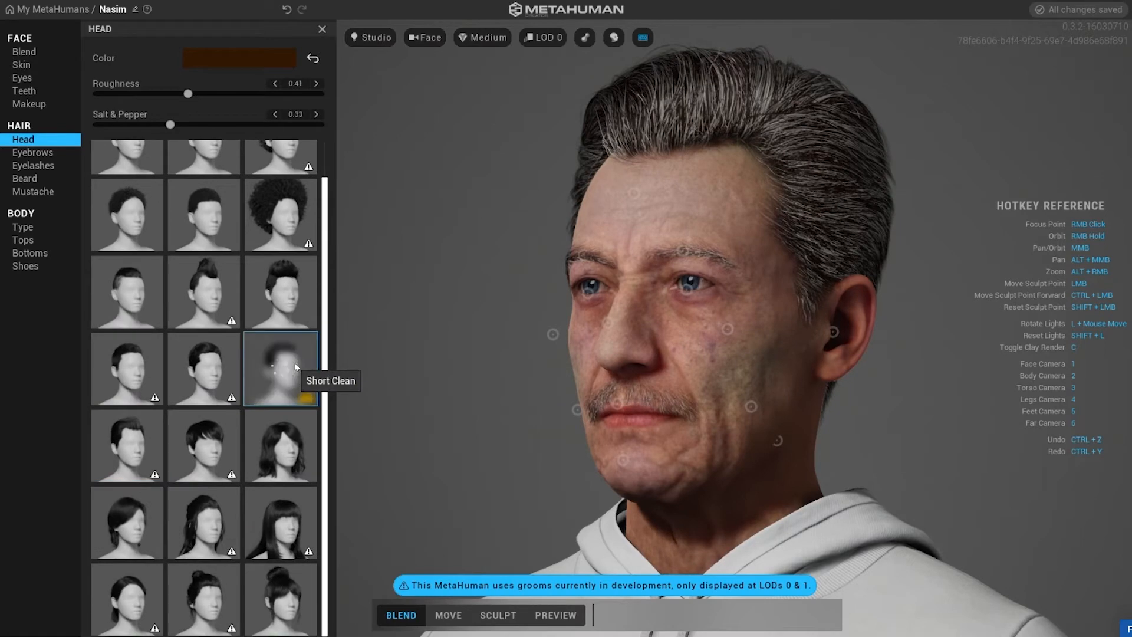
right_drag(484, 310, 480, 250)
Try Short Slicked Back and Medium Mohawk, then apply the short undercut hairstyle at the start of the third row.
click(131, 464)
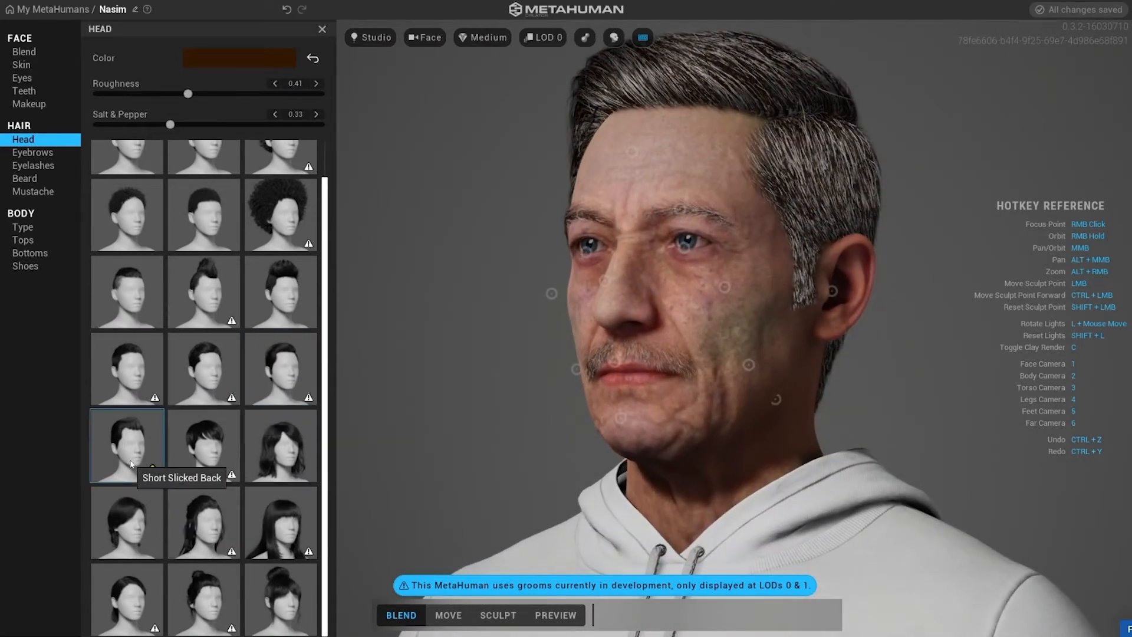
scroll(260, 413, up, 1)
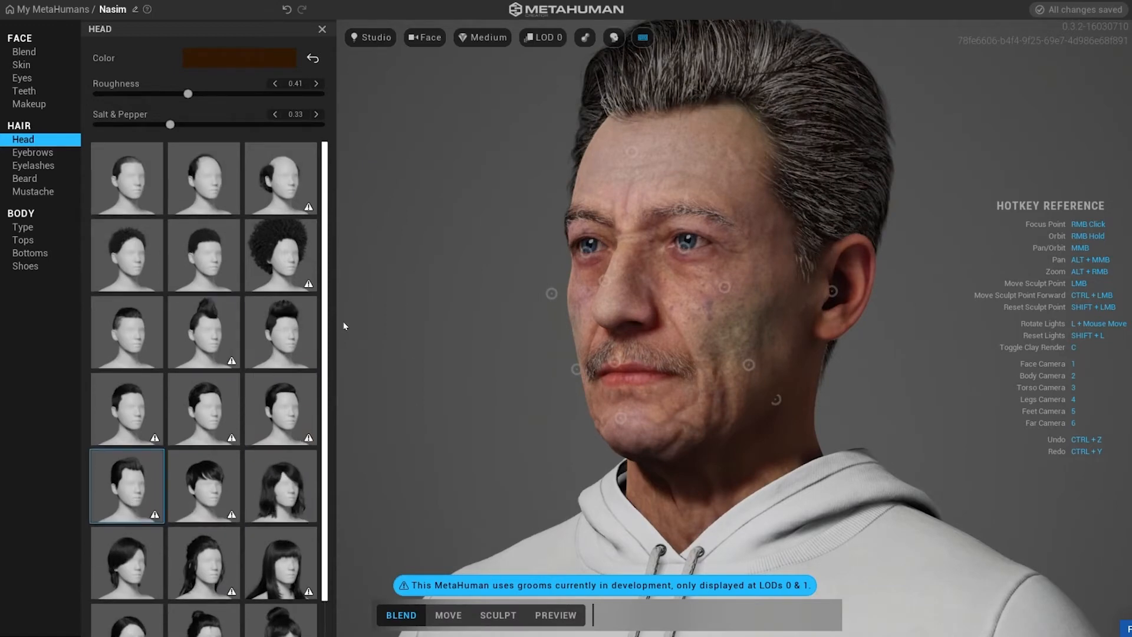
click(287, 337)
mouse_move(478, 360)
right_down()
mouse_move(814, 328)
mouse_move(400, 342)
mouse_move(489, 365)
right_up()
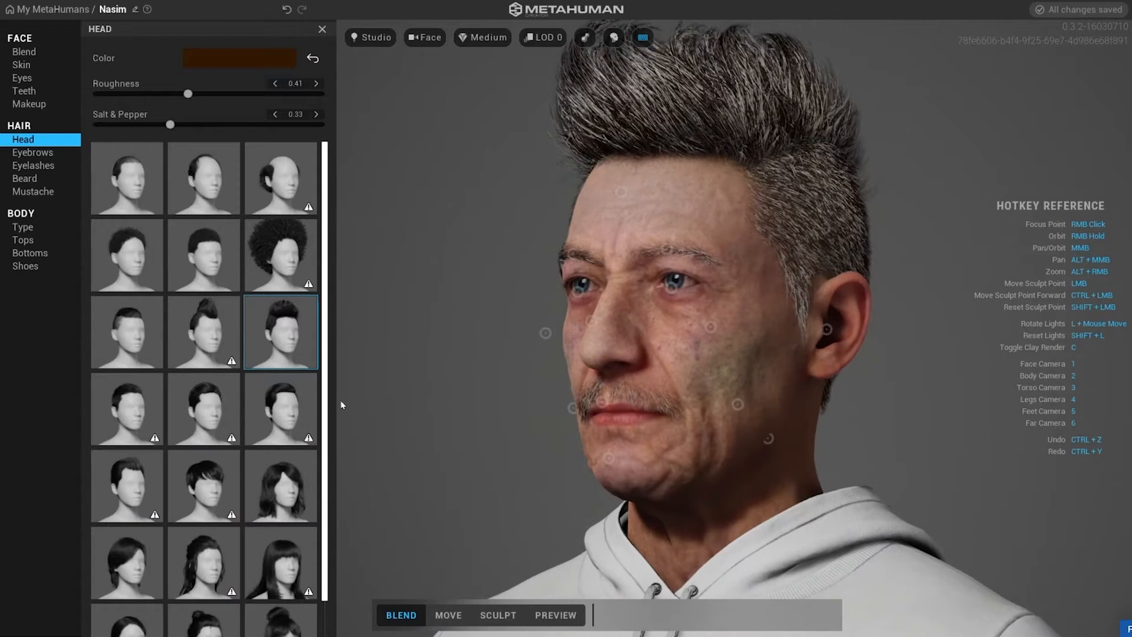
click(139, 335)
mouse_move(516, 268)
right_down()
mouse_move(359, 265)
mouse_move(419, 270)
mouse_move(339, 228)
mouse_move(515, 290)
right_up()
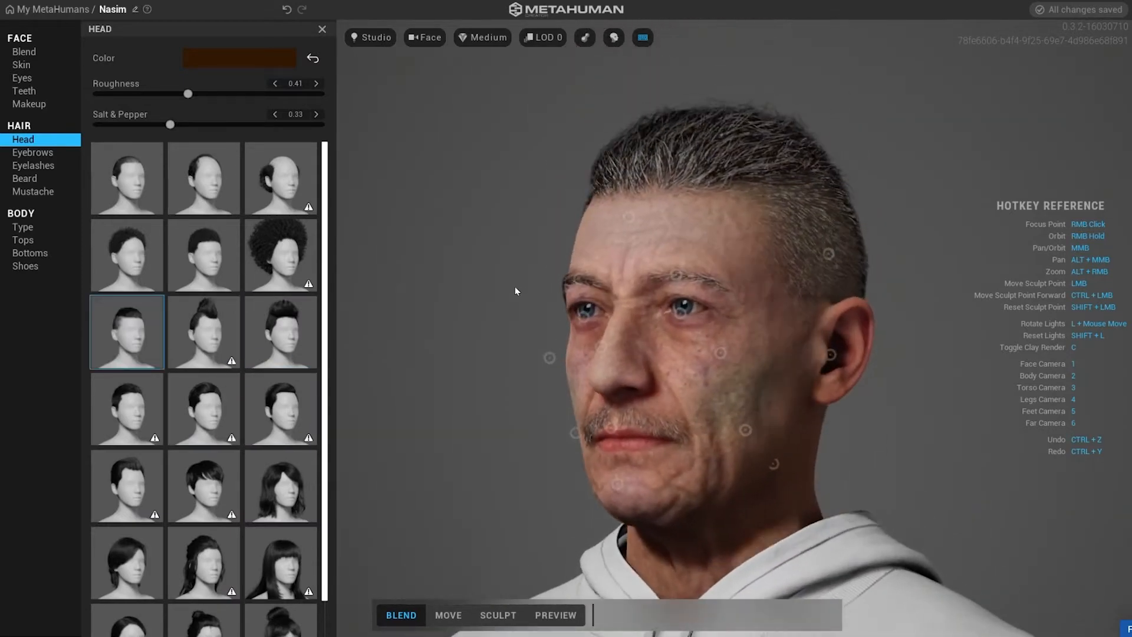
Open eyebrow styles, try Medium Unruly, Medium Dense and Medium Full, then pick a thin eyebrow preset.
click(33, 152)
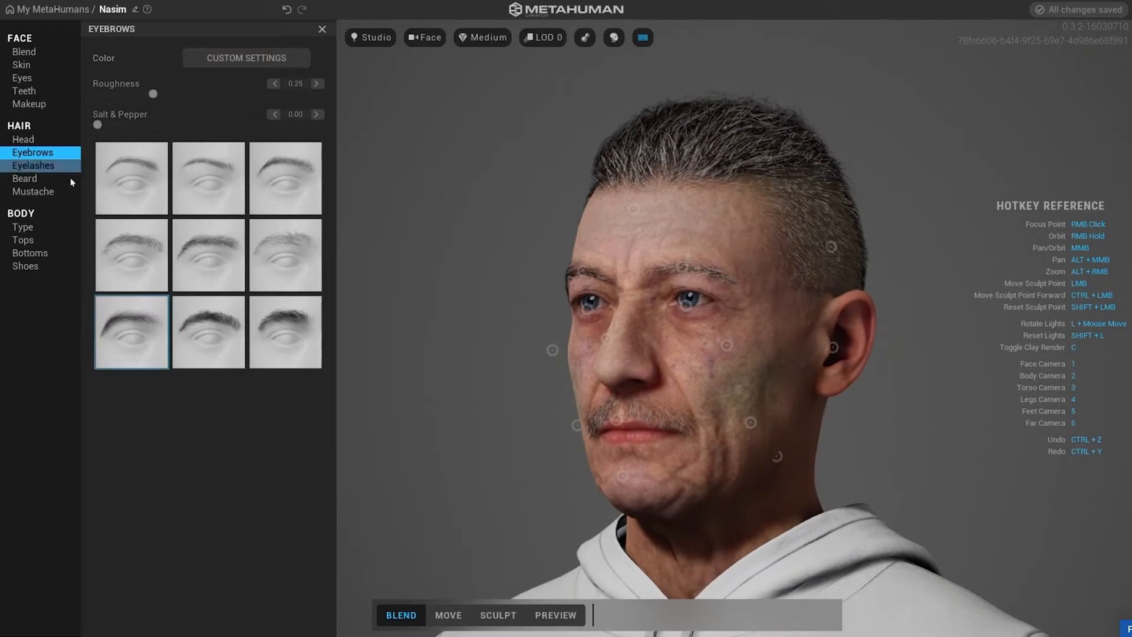
click(209, 314)
right_click(621, 289)
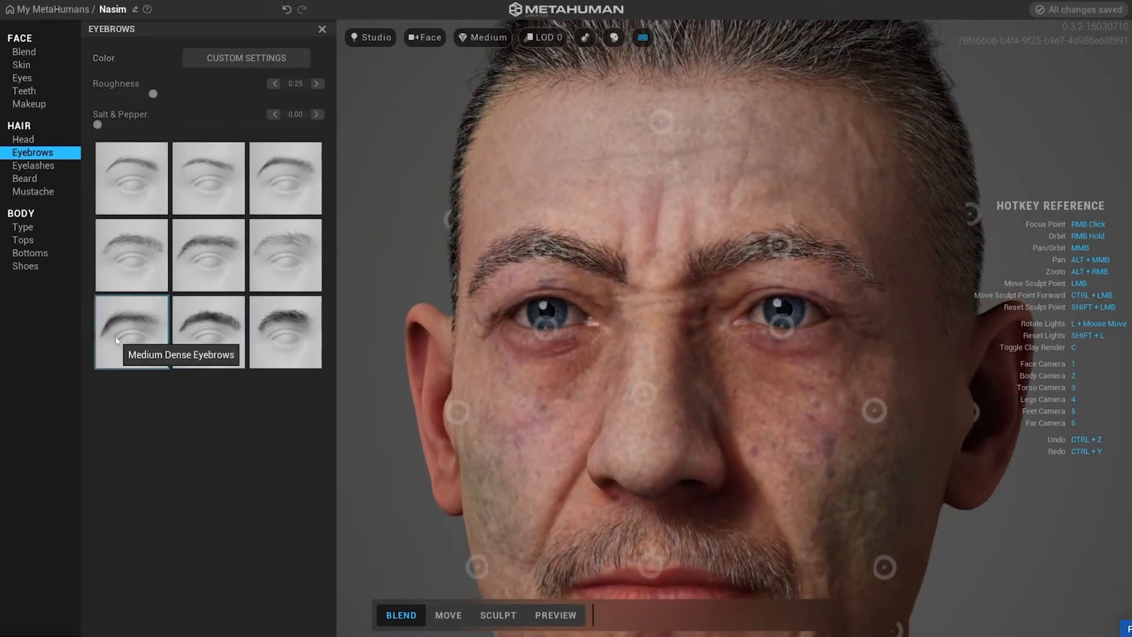
click(140, 252)
click(197, 255)
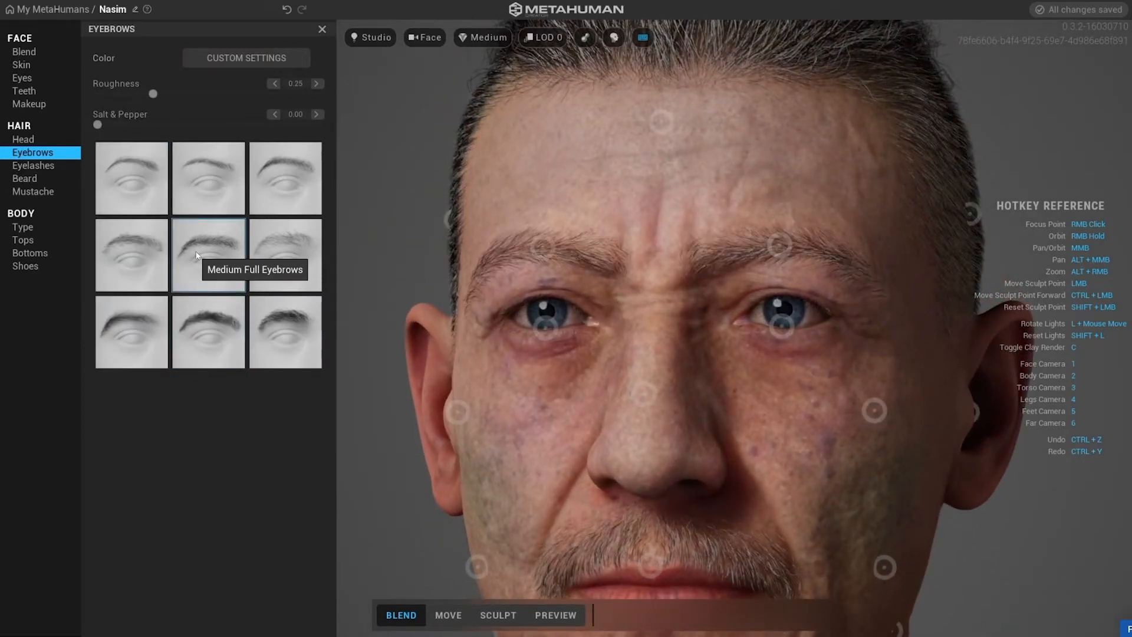
click(214, 180)
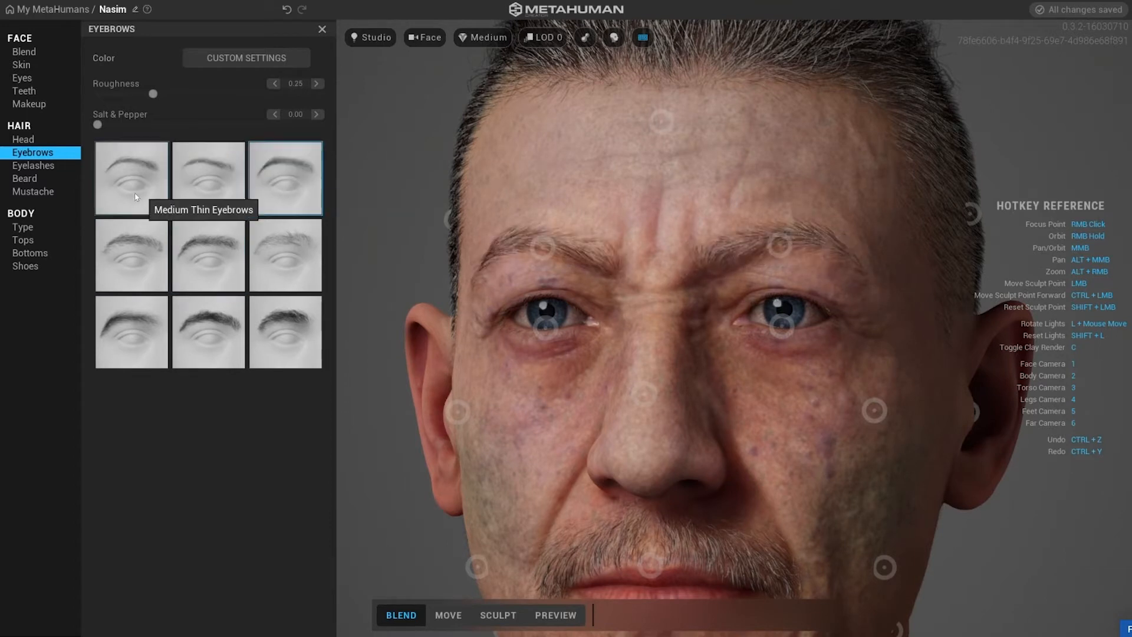
Try another thin eyebrow preset and apply the third eyebrow style in the first row.
click(182, 182)
click(280, 174)
Open the eyelash styles and try Long Slight Curl and the other curled lash presets.
click(35, 166)
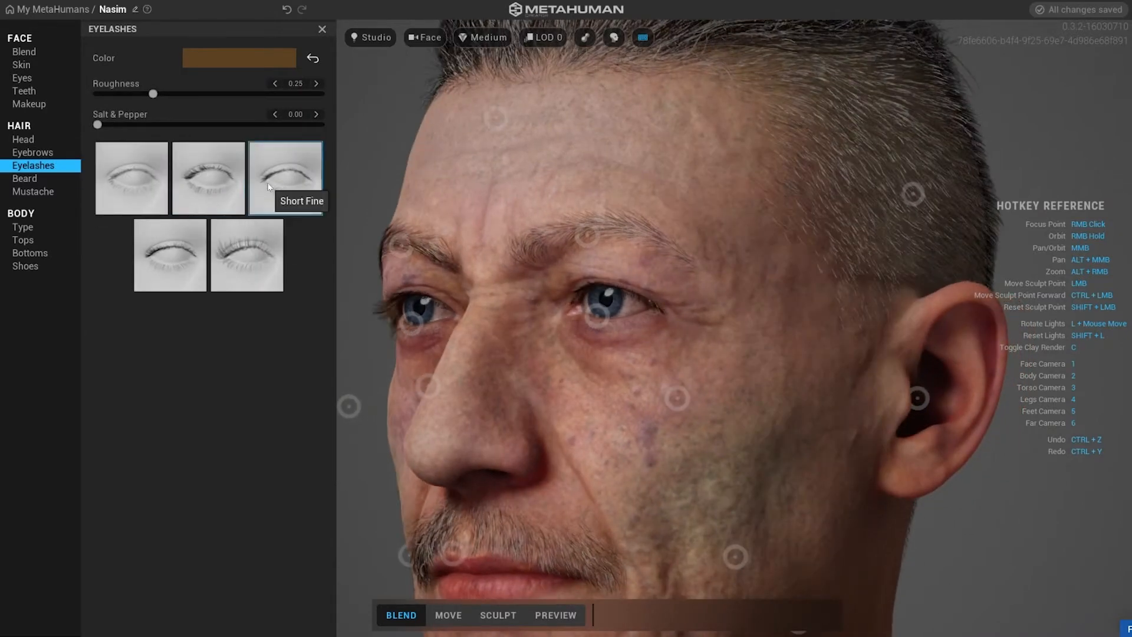
click(156, 270)
click(244, 267)
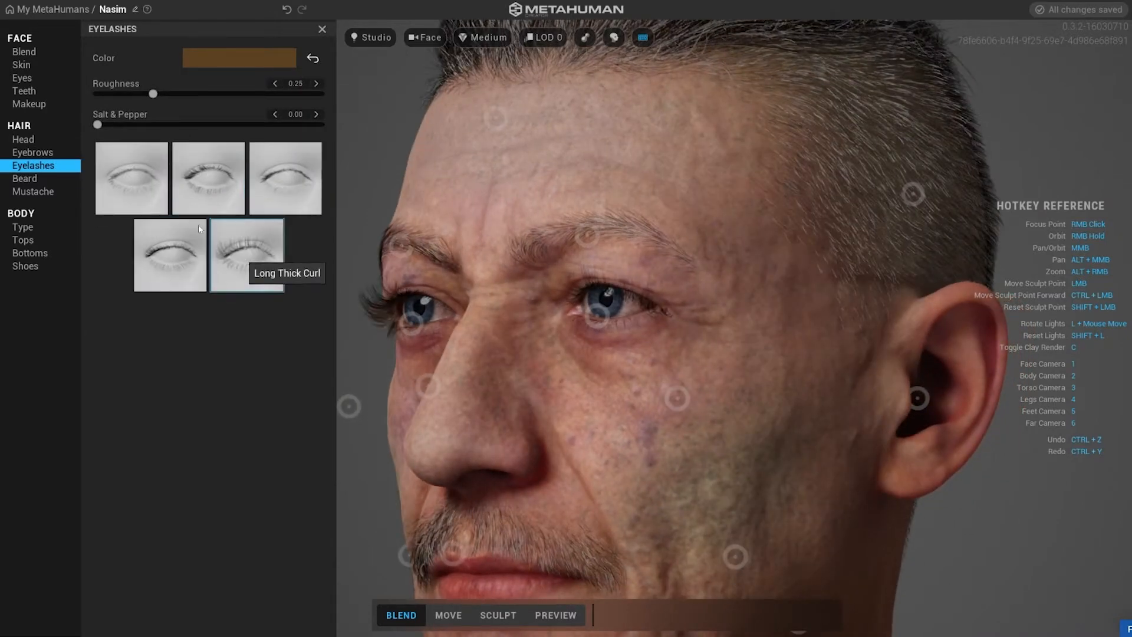
Open beard styles, try Short Full Beard, Long Messy Beard and a long goatee, then apply Medium Curly Beard.
click(38, 181)
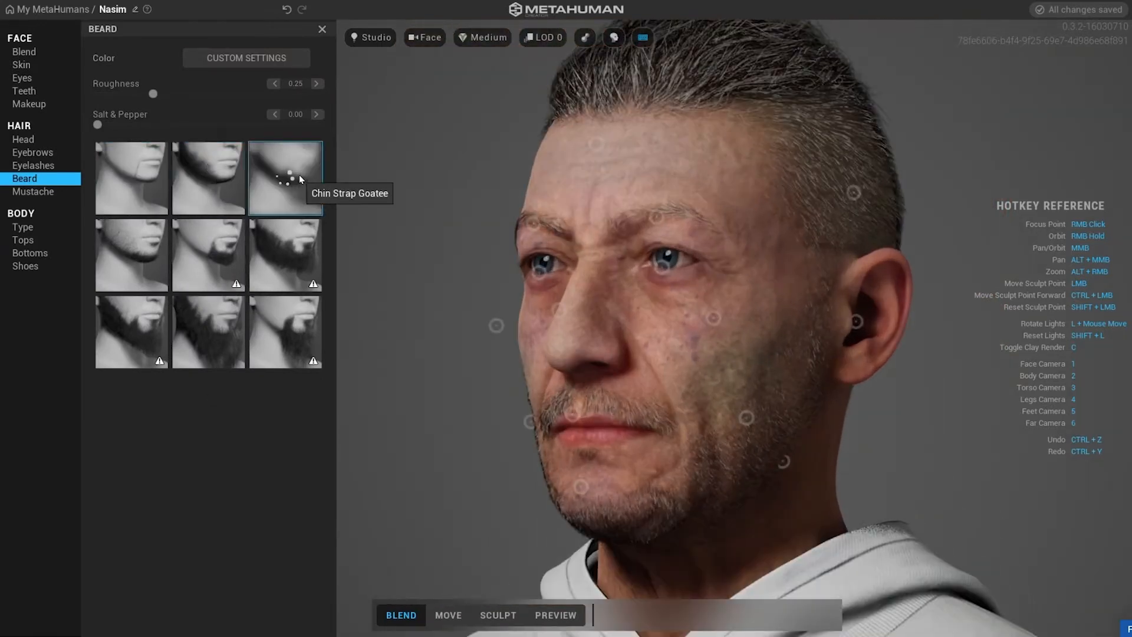
click(168, 257)
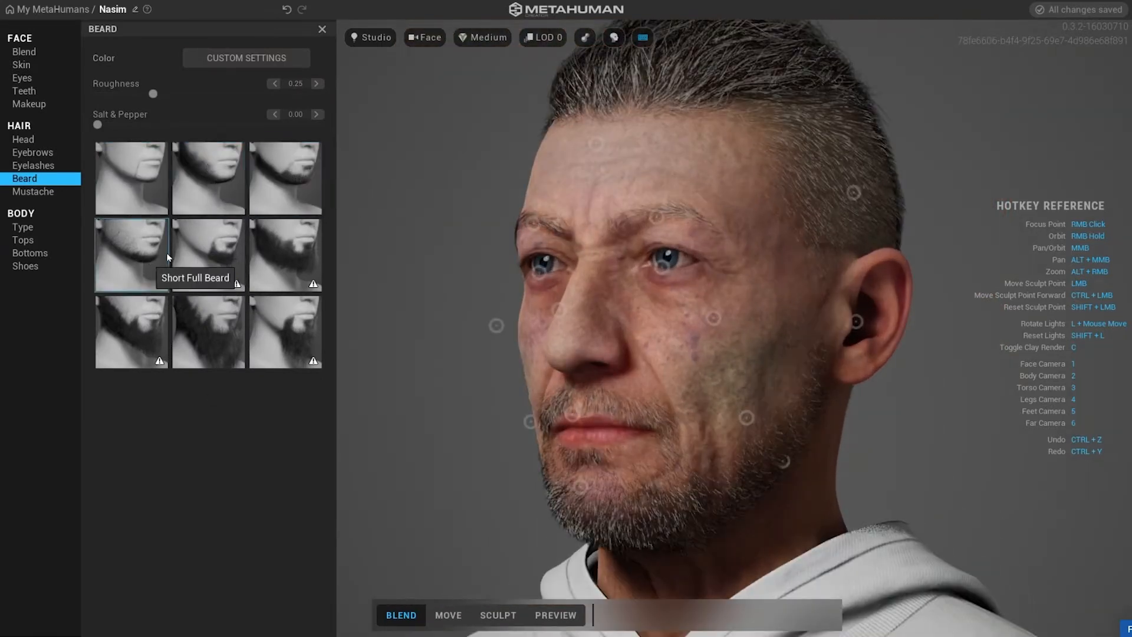
click(272, 246)
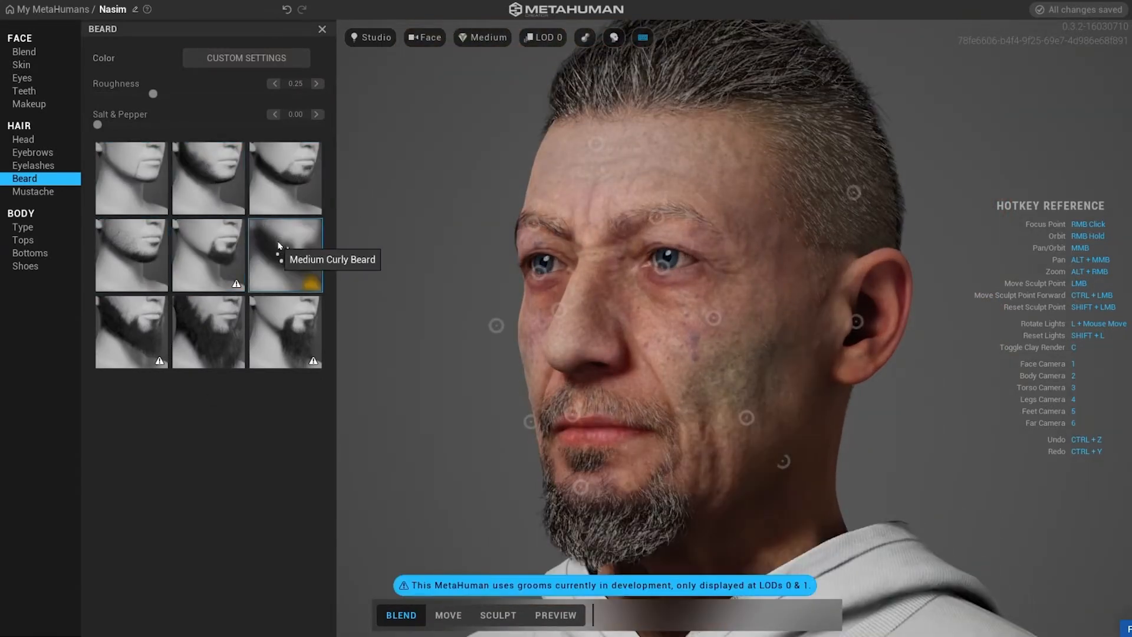
right_drag(741, 223, 493, 305)
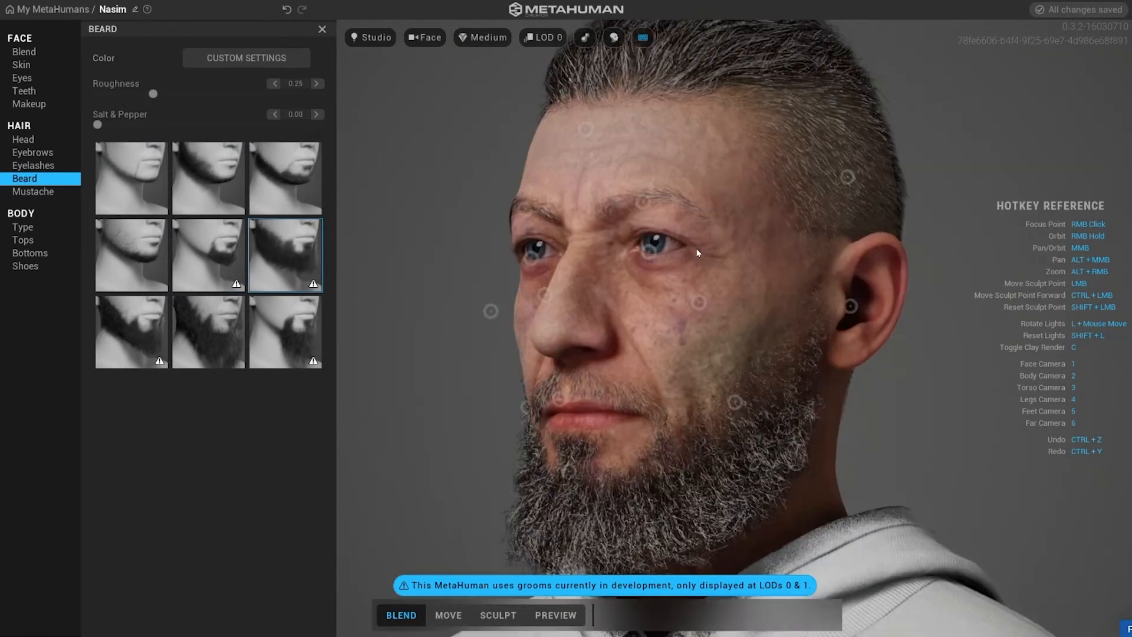
click(139, 330)
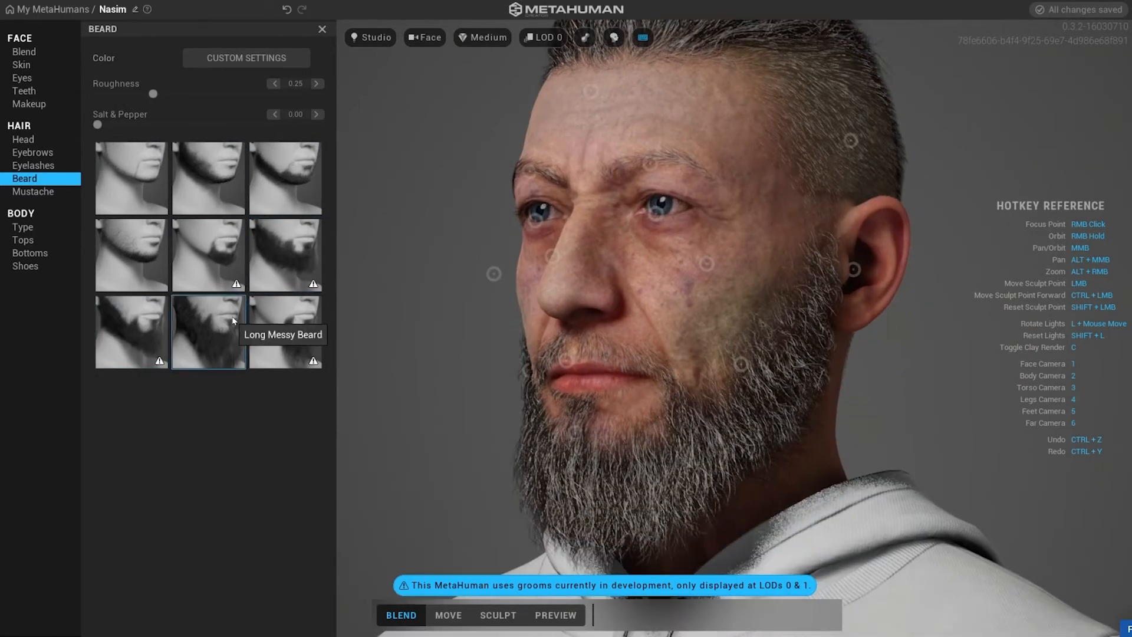
click(293, 318)
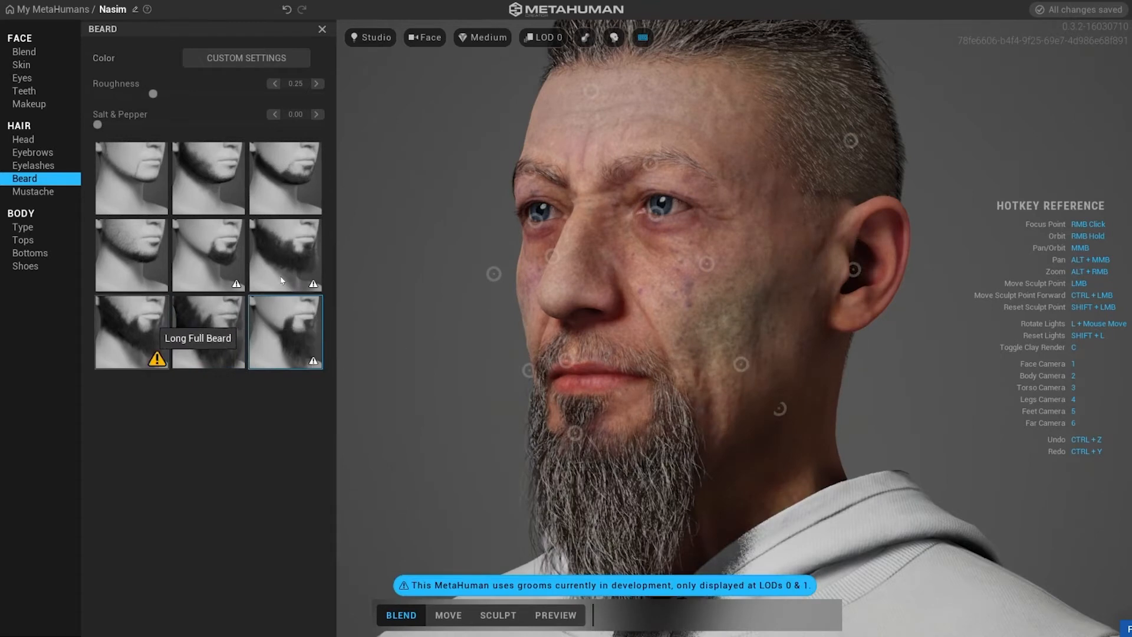
click(275, 246)
Open mustache styles, try a long mustache and apply the middle mustache in the second row.
click(33, 191)
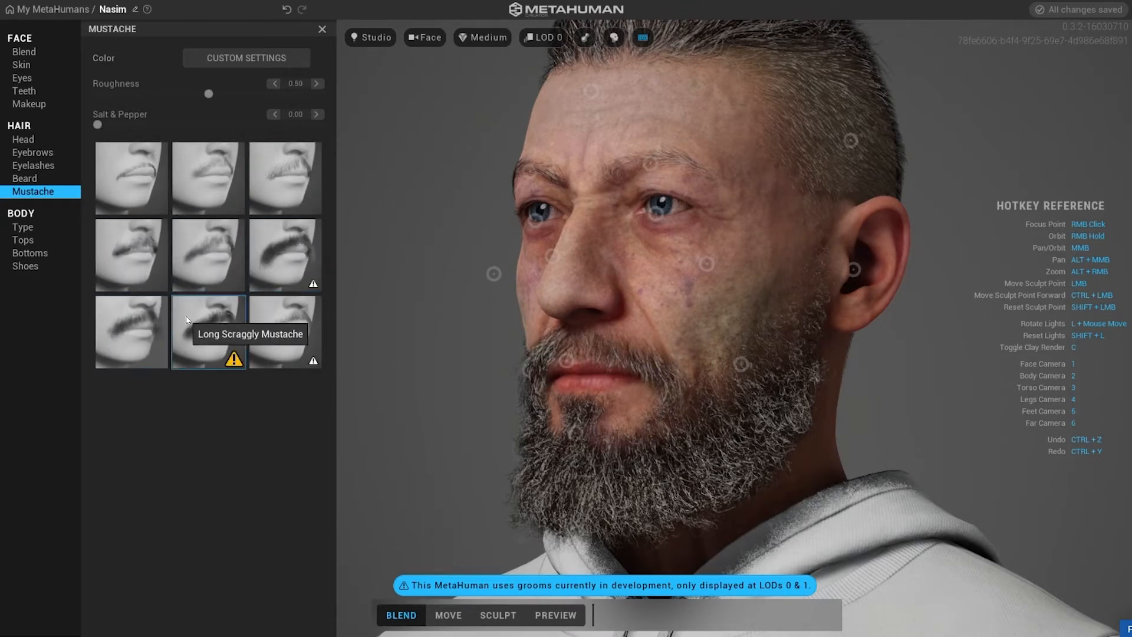
click(289, 316)
click(201, 262)
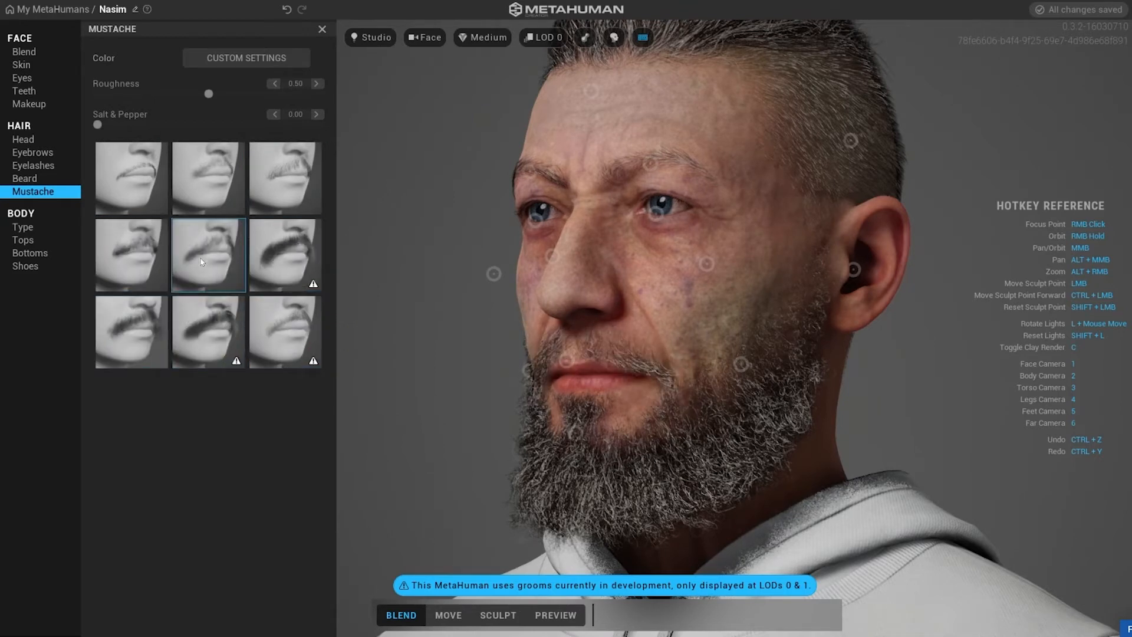
Browse body types and tops, trying the Sweater and the two-tone top before choosing the dress shirt.
click(24, 228)
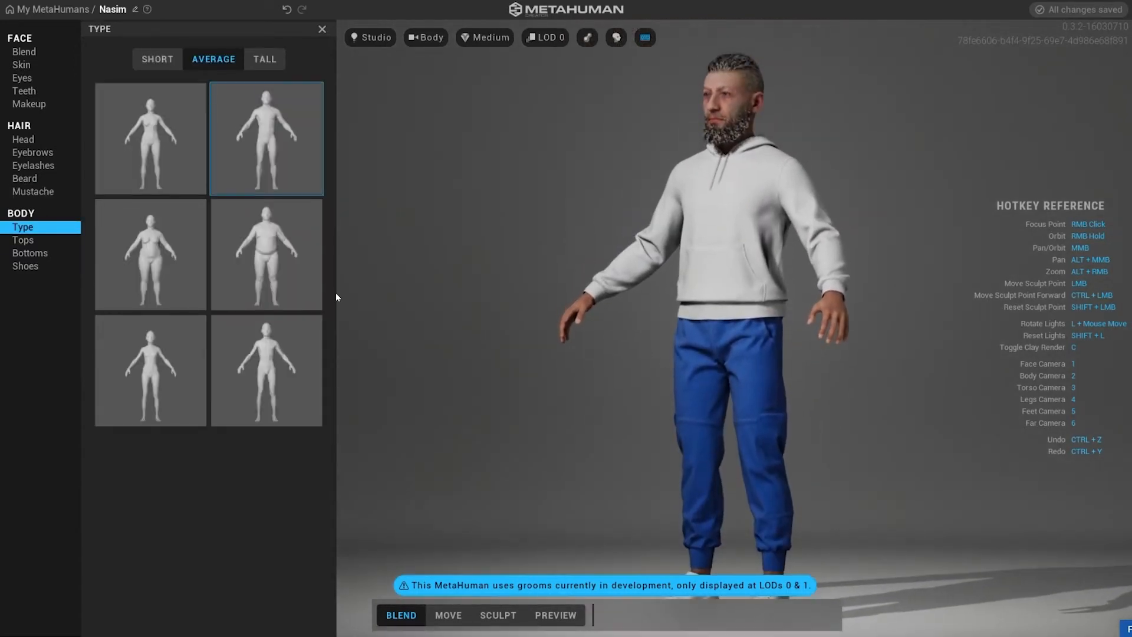
click(30, 241)
click(116, 139)
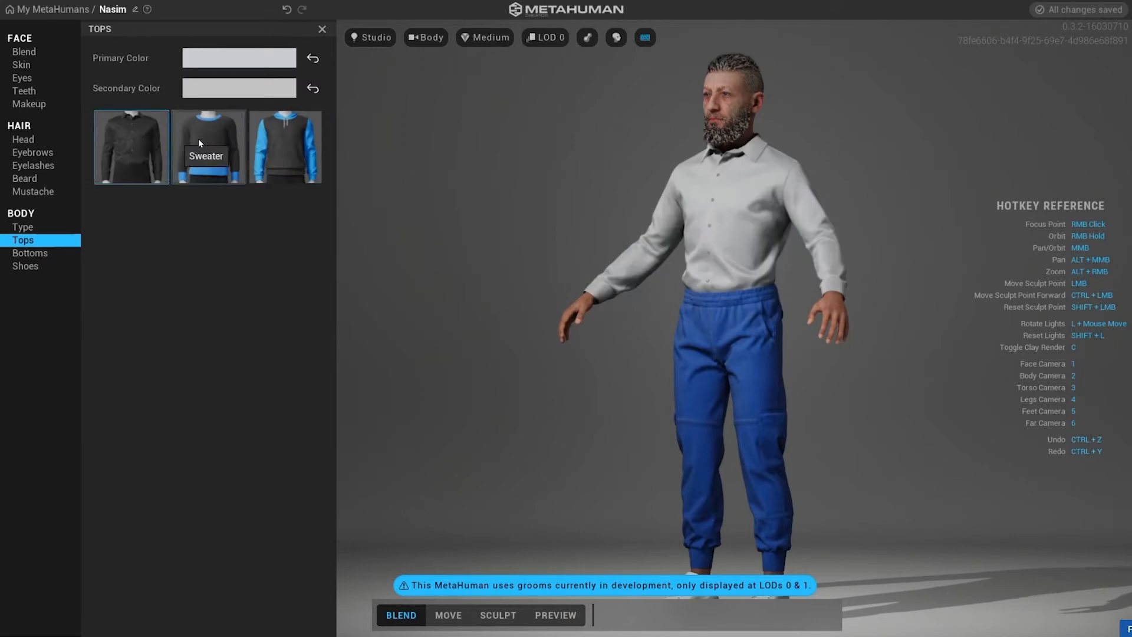
click(200, 140)
click(259, 144)
click(127, 144)
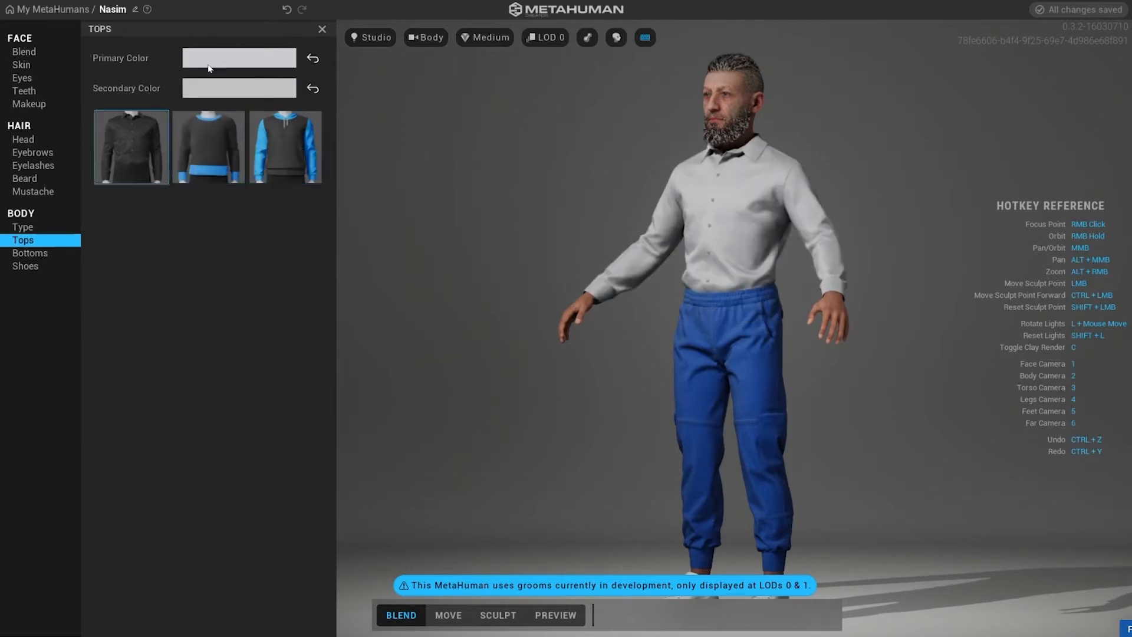
Set the shirt's primary color to near-black with Value 0.11 (hex 1B1B1B) and adjust its secondary color.
click(239, 58)
drag(168, 45, 439, 123)
drag(338, 253, 218, 251)
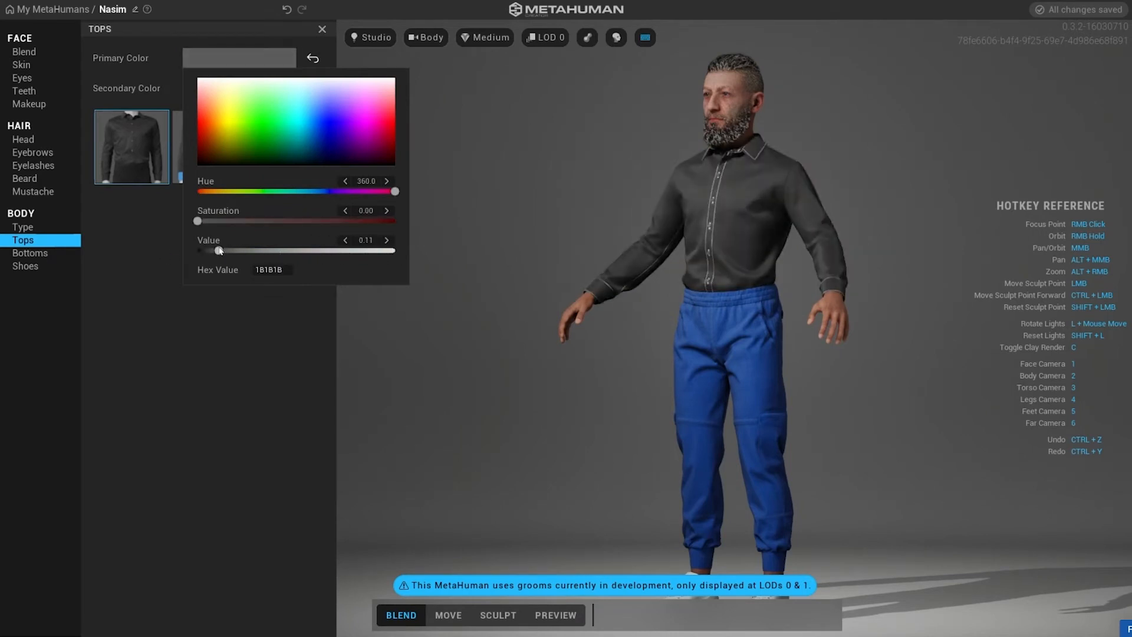
click(170, 92)
click(235, 88)
drag(294, 280, 175, 374)
Choose the second pants style and darken their primary color to Value 0.03 (hex 000106).
click(30, 253)
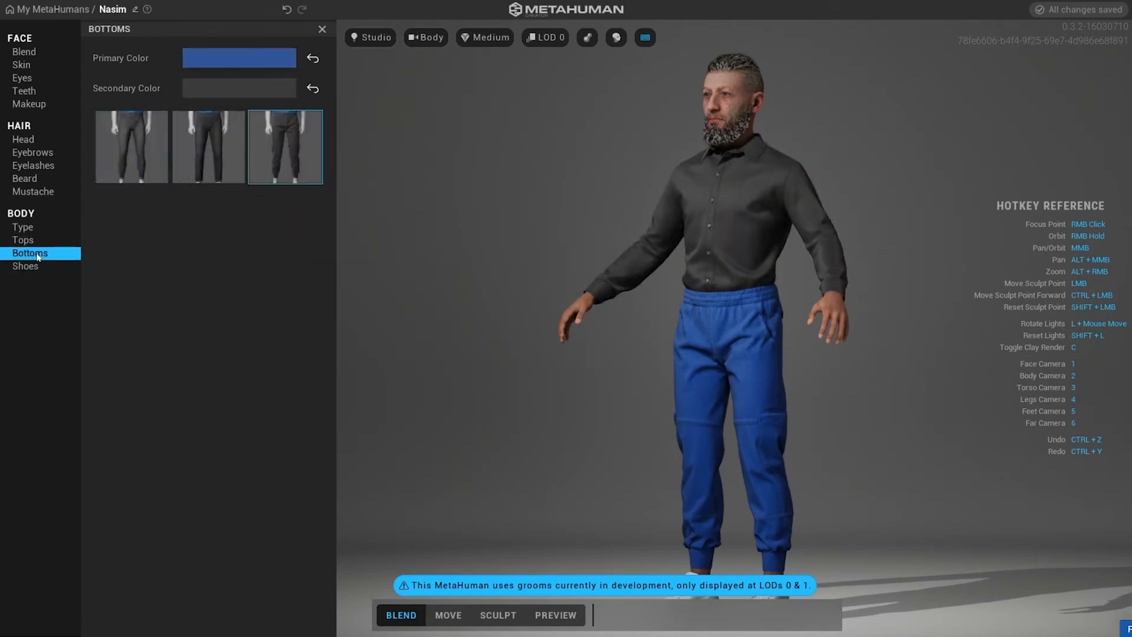
click(207, 148)
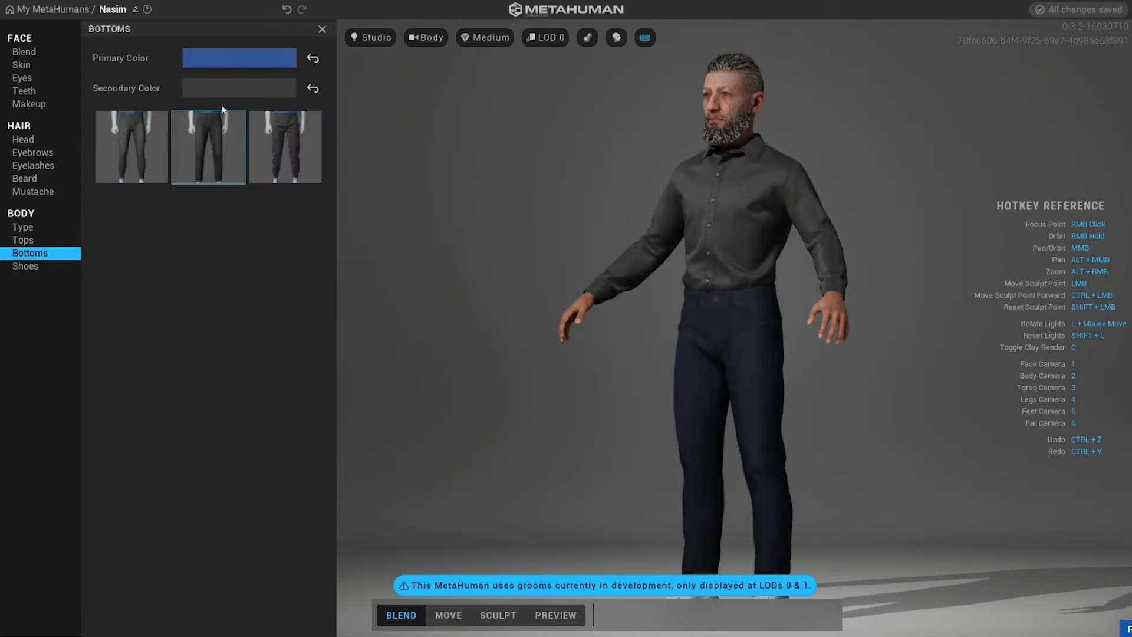
click(239, 58)
drag(333, 250, 205, 252)
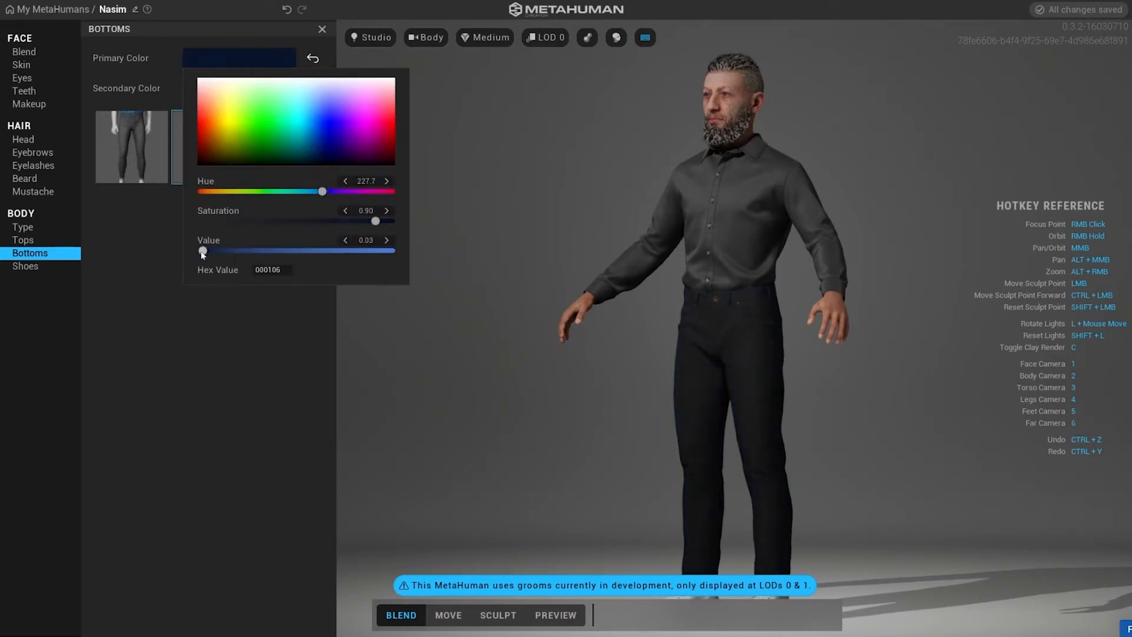
Choose the boots and color them with a brown primary color and a gray secondary color.
click(26, 266)
click(198, 190)
click(221, 58)
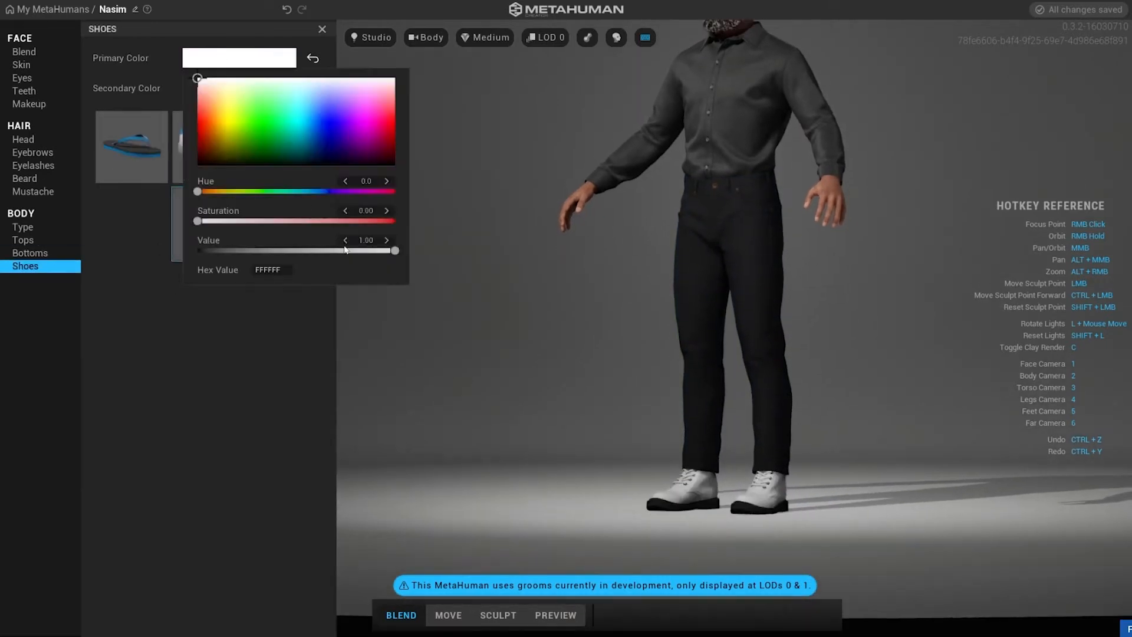
drag(200, 221, 278, 221)
click(207, 191)
click(377, 221)
drag(393, 250, 238, 250)
click(148, 397)
click(239, 88)
drag(394, 281, 283, 280)
click(548, 349)
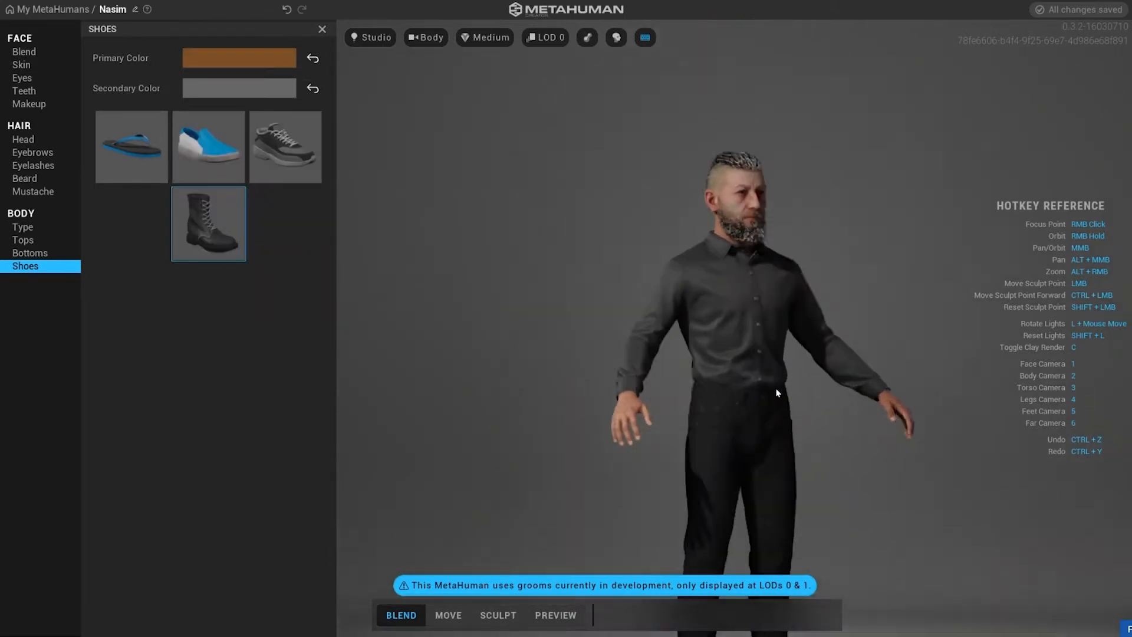
Switch to Move mode and reshape the brow area and the nose tip in profile view.
scroll(495, 342, up, 2)
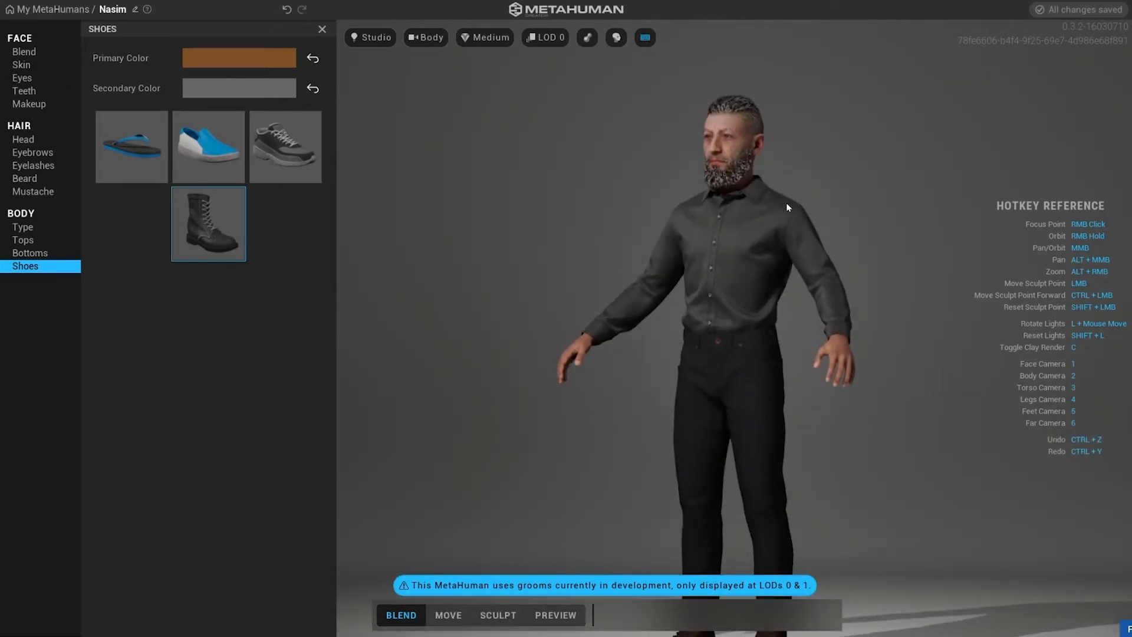
scroll(664, 366, up, 3)
click(448, 615)
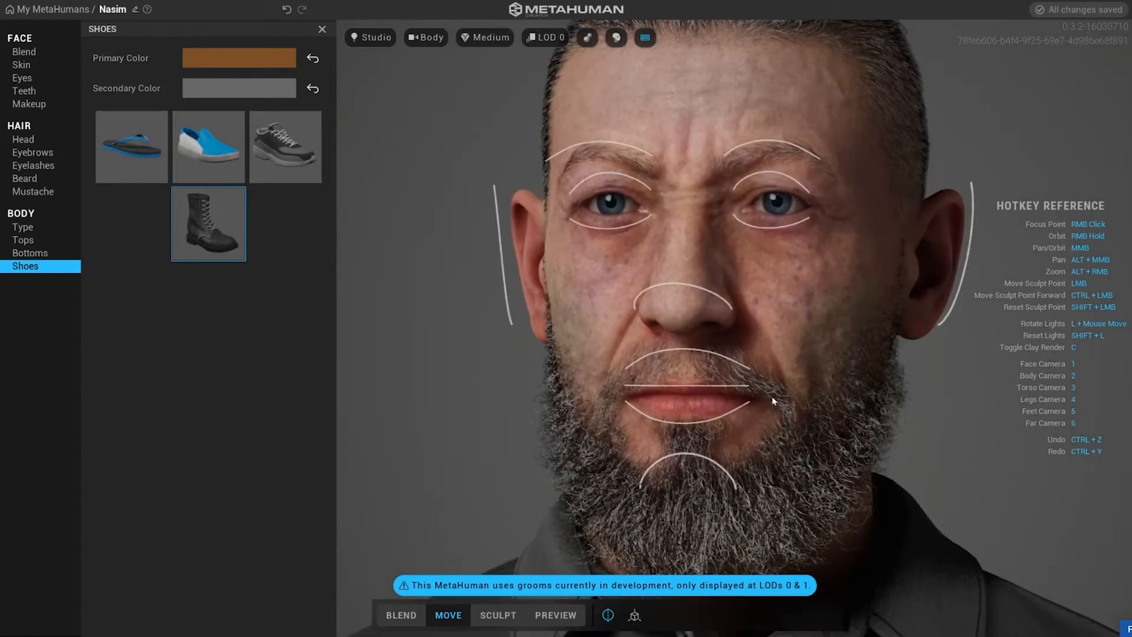
mouse_move(637, 407)
mouse_down()
mouse_move(632, 420)
mouse_move(648, 298)
mouse_up()
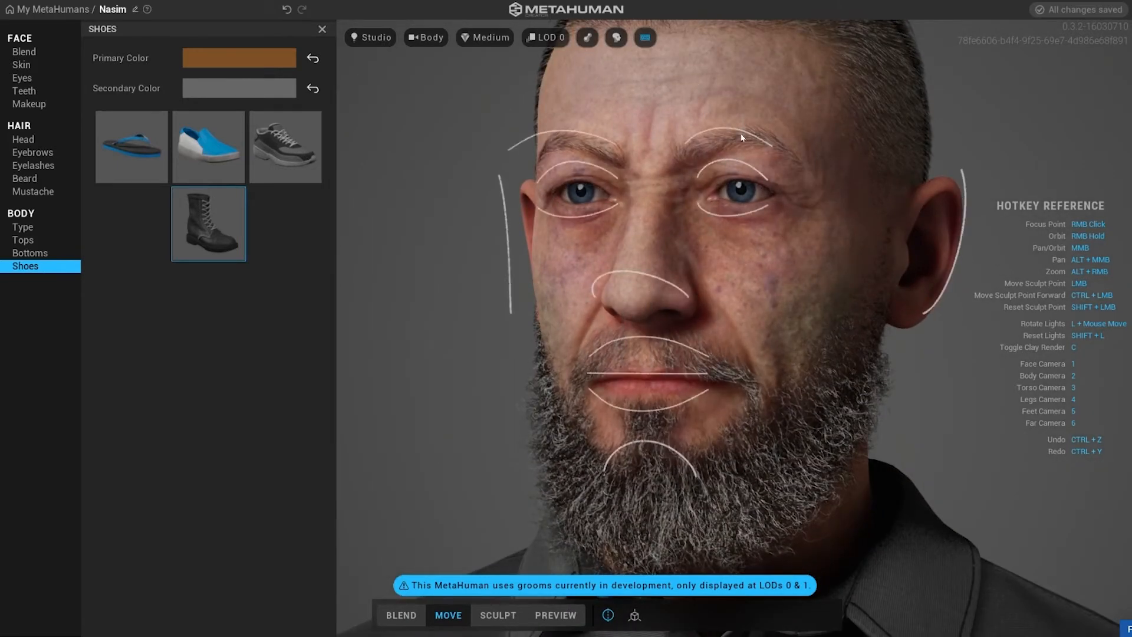
drag(822, 97, 817, 99)
drag(759, 140, 496, 522)
right_drag(698, 302, 556, 288)
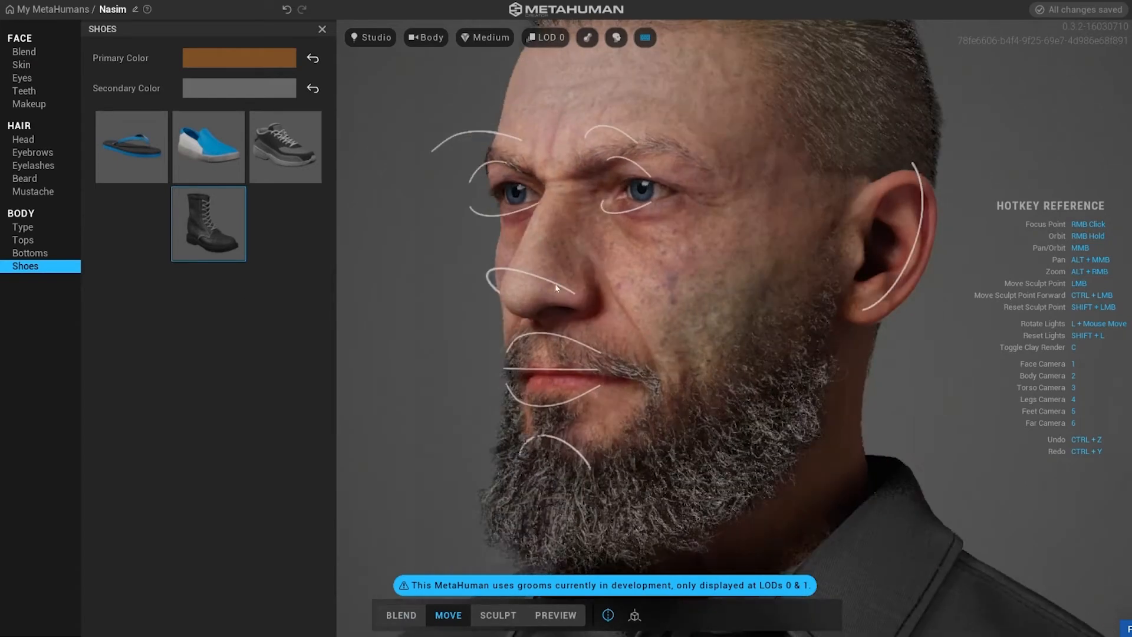
right_drag(616, 260, 391, 281)
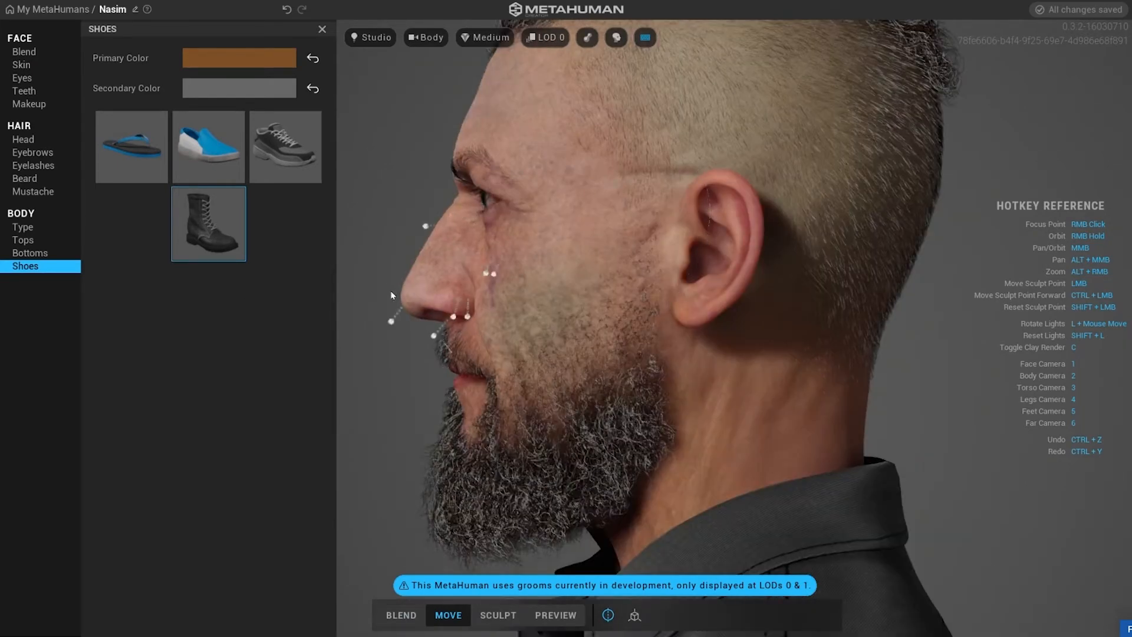
mouse_move(390, 291)
mouse_down()
mouse_move(416, 282)
mouse_move(401, 250)
mouse_move(372, 253)
mouse_move(328, 197)
mouse_move(417, 263)
mouse_move(476, 192)
mouse_move(422, 266)
mouse_up()
right_drag(449, 364, 784, 395)
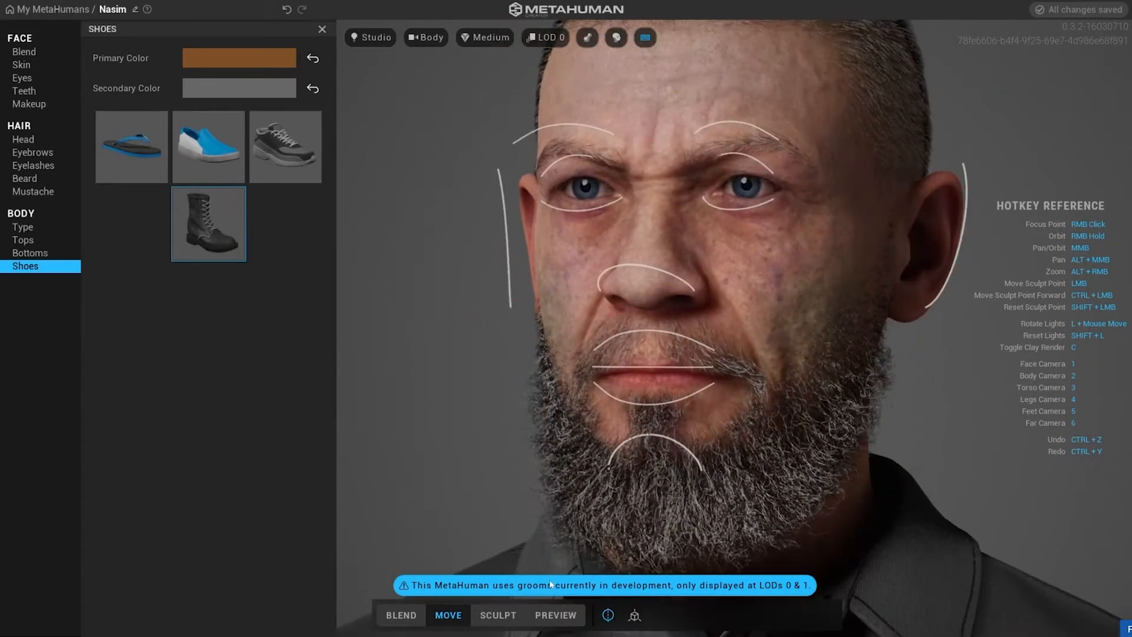
Switch to Sculpt mode and sculpt points around the nose, nose bridge and brows.
click(498, 615)
right_drag(688, 342, 479, 296)
mouse_move(465, 299)
mouse_down()
mouse_move(466, 328)
mouse_move(359, 153)
mouse_move(445, 158)
mouse_move(465, 301)
mouse_up()
mouse_move(548, 301)
mouse_down()
mouse_move(539, 263)
mouse_move(585, 243)
mouse_move(435, 279)
mouse_move(540, 297)
mouse_up()
right_drag(648, 259, 761, 216)
right_drag(546, 300, 731, 266)
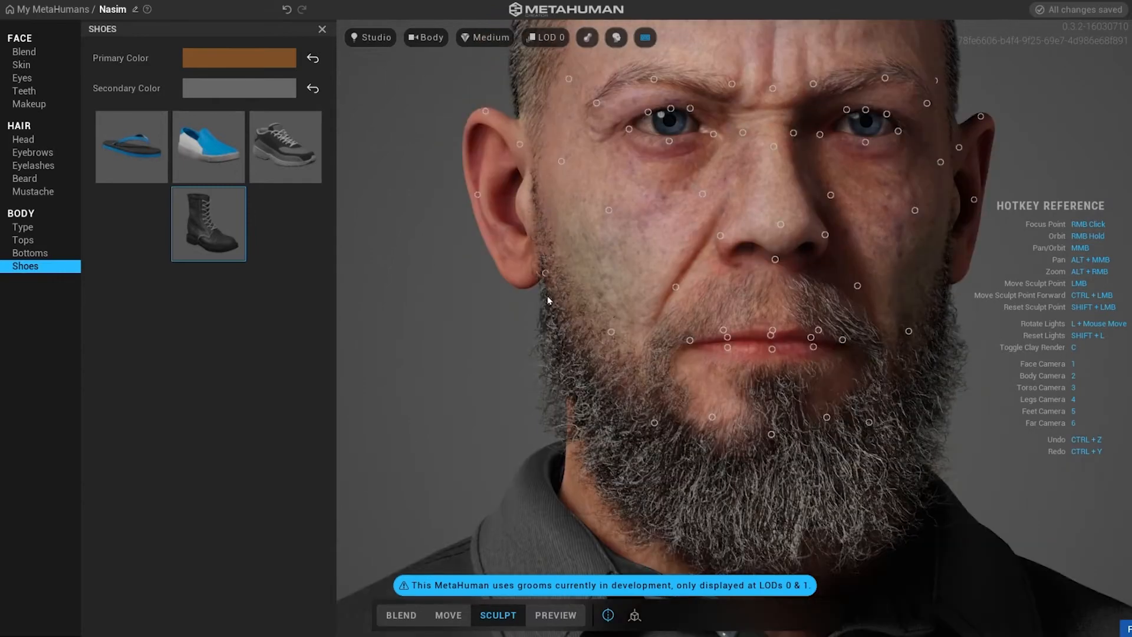
drag(643, 611, 814, 334)
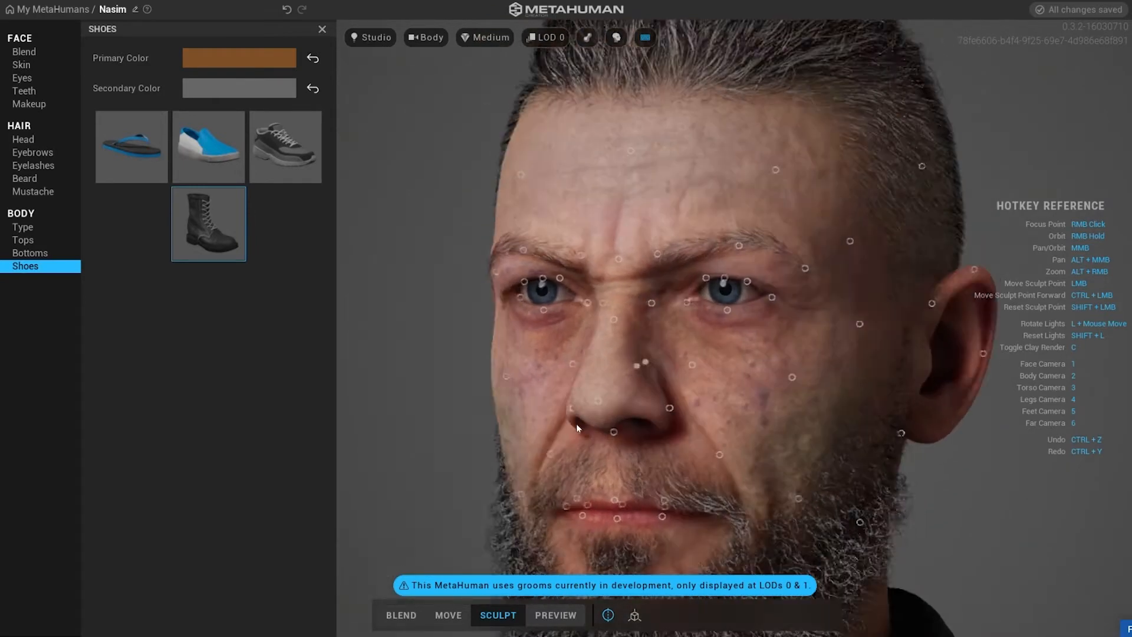
right_drag(575, 423, 536, 430)
mouse_move(756, 323)
mouse_down()
mouse_move(818, 369)
mouse_move(812, 278)
mouse_move(758, 357)
mouse_move(737, 351)
mouse_move(776, 351)
mouse_move(689, 285)
mouse_move(948, 163)
mouse_up()
mouse_move(739, 238)
mouse_down()
mouse_move(807, 224)
mouse_move(606, 524)
mouse_up()
mouse_move(781, 294)
mouse_down()
mouse_move(280, 345)
mouse_move(513, 418)
mouse_up()
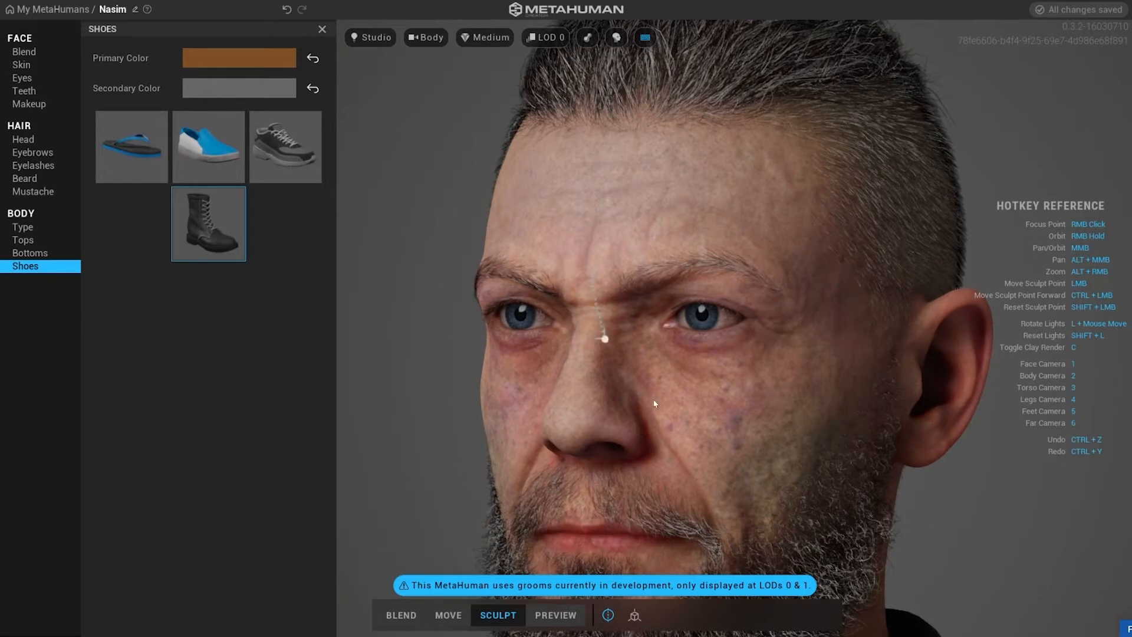
right_drag(516, 502, 741, 311)
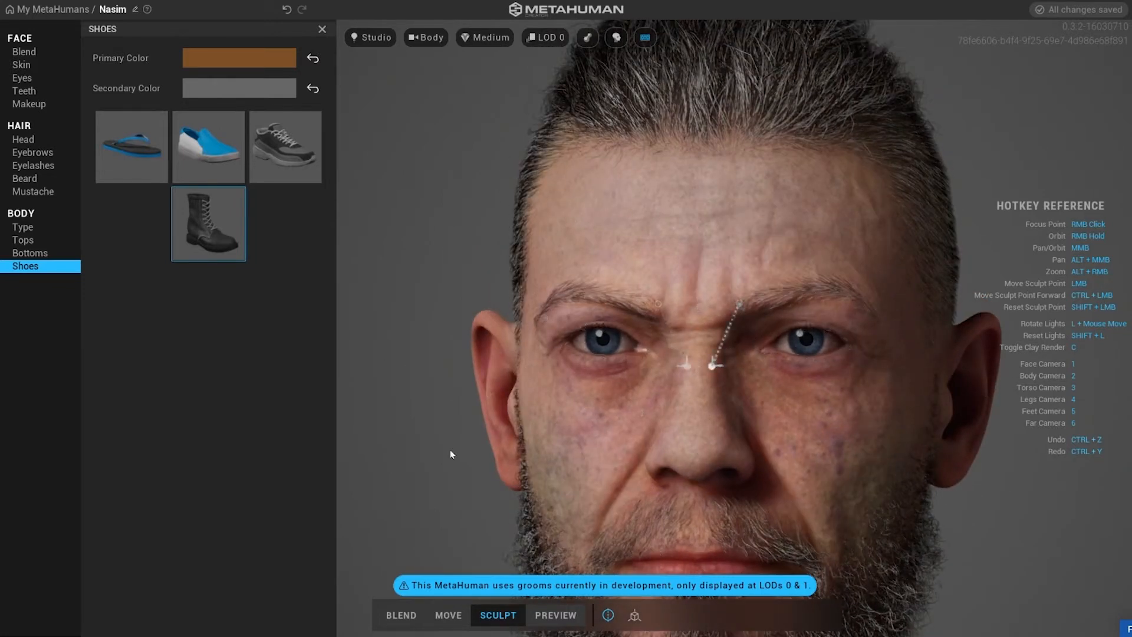
drag(452, 455, 712, 366)
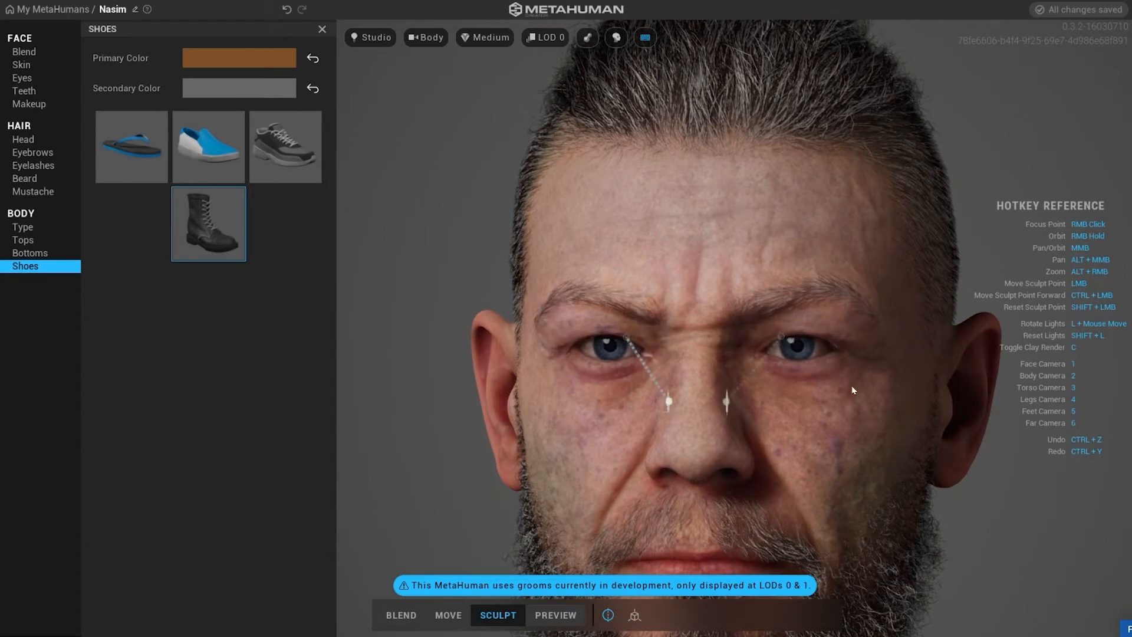
Sculpt points on the forehead, temple and jaw from the side view of the head.
drag(534, 290, 530, 282)
drag(677, 546, 683, 581)
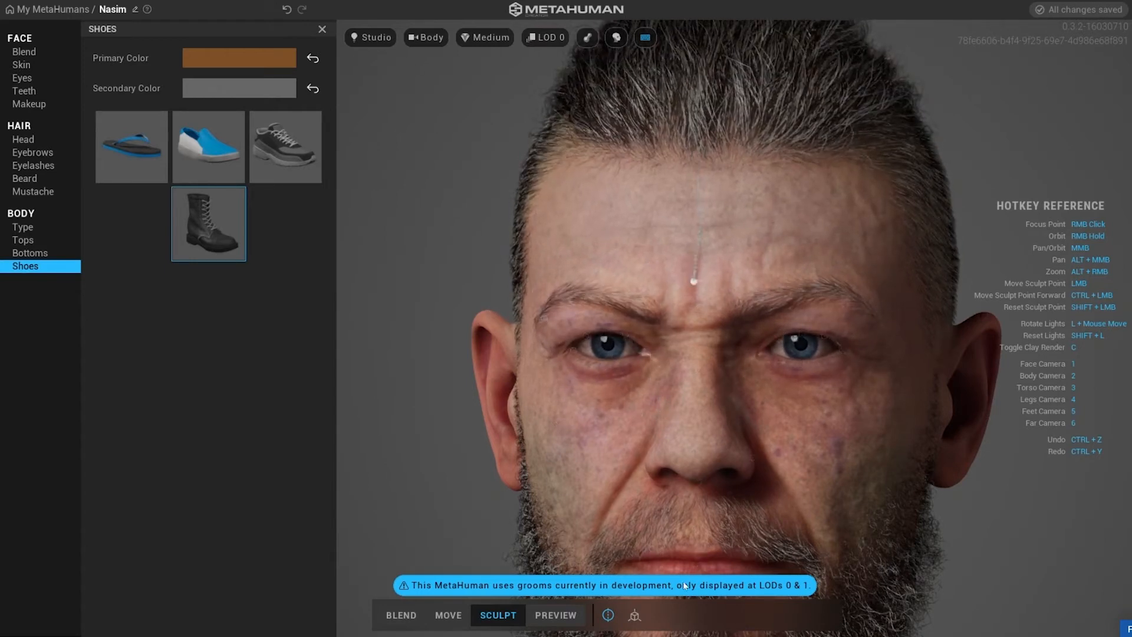
right_drag(683, 581, 520, 448)
scroll(520, 448, down, 5)
scroll(879, 291, up, 5)
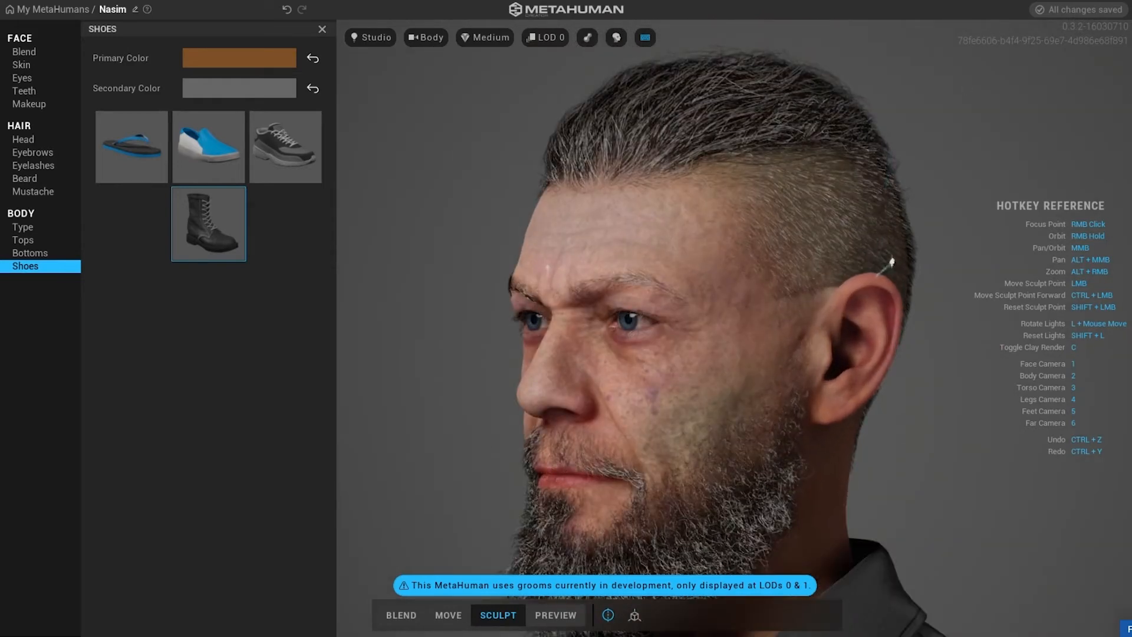
mouse_move(583, 467)
right_down()
mouse_move(761, 405)
mouse_move(759, 375)
right_up()
drag(1085, 621, 662, 4)
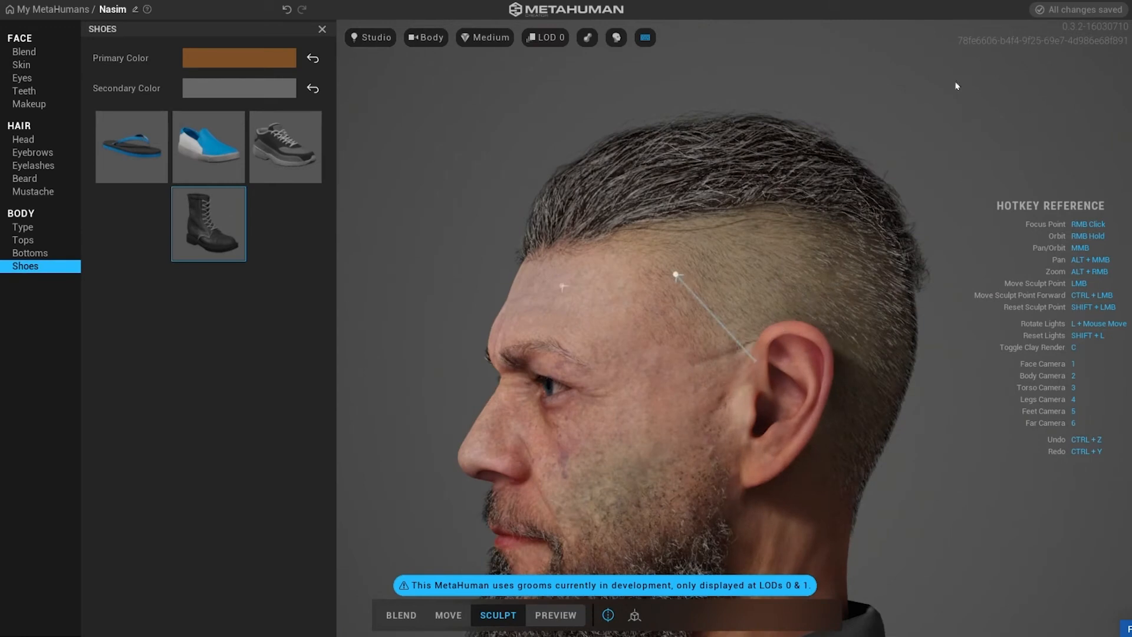
mouse_move(865, 333)
mouse_down()
mouse_move(756, 387)
mouse_move(893, 158)
mouse_move(908, 319)
mouse_move(797, 299)
mouse_move(872, 301)
mouse_up()
mouse_move(746, 289)
mouse_down()
mouse_move(899, 260)
mouse_move(423, 329)
mouse_move(282, 454)
mouse_move(712, 187)
mouse_move(798, 437)
mouse_up()
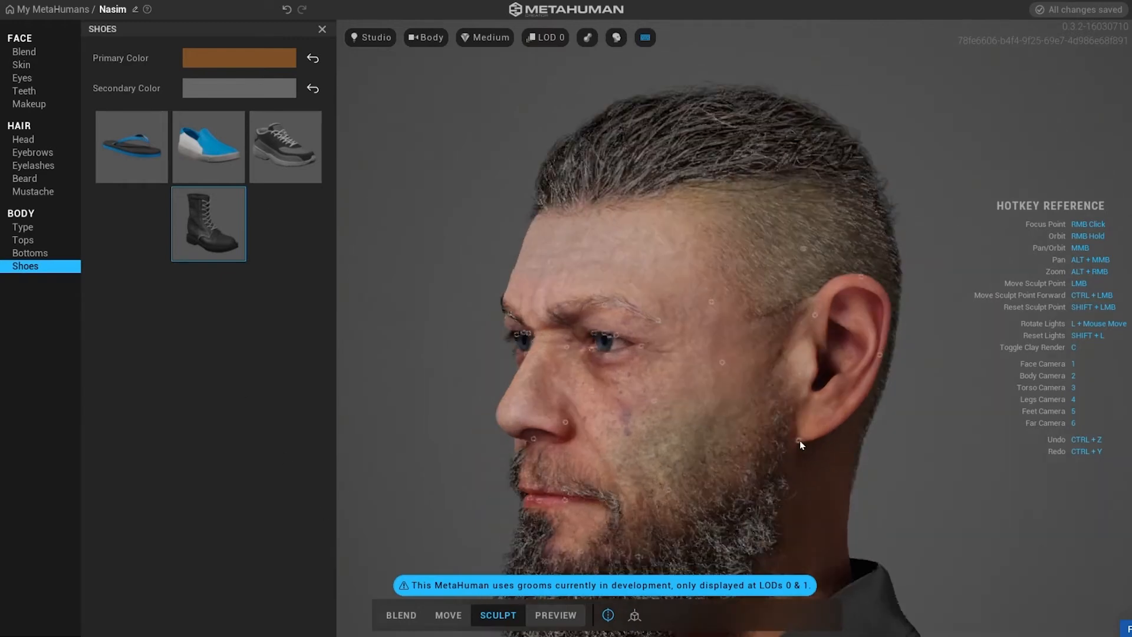
mouse_move(799, 437)
middle_down()
mouse_move(703, 329)
mouse_move(837, 387)
middle_up()
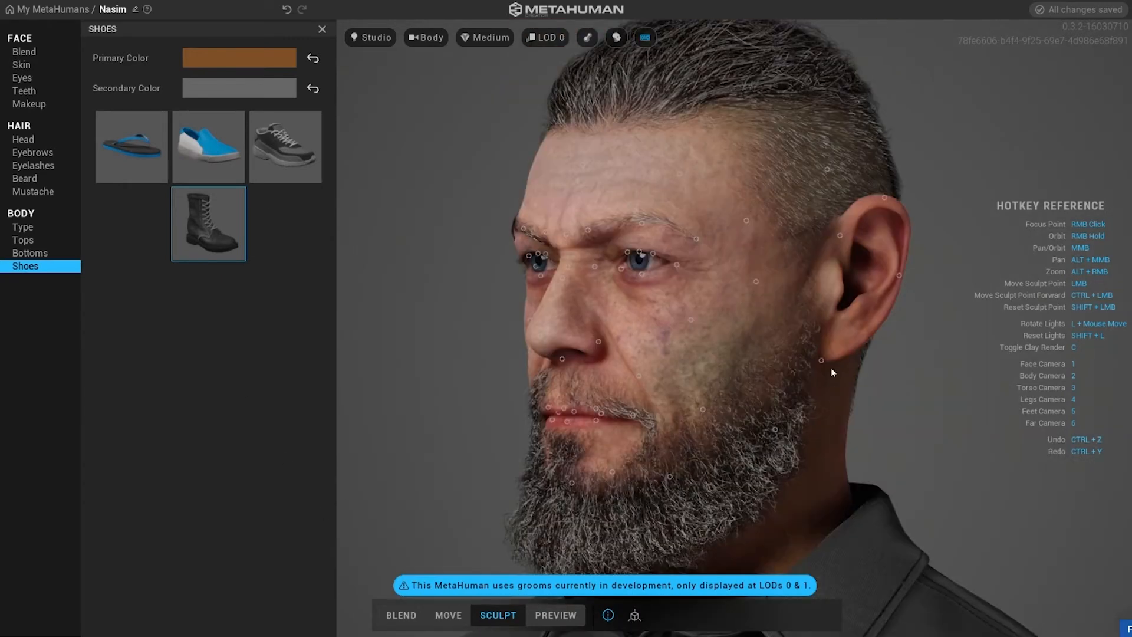
Sculpt the jaw and cheek points from the three-quarter view of the head.
drag(817, 354, 866, 471)
drag(539, 347, 564, 360)
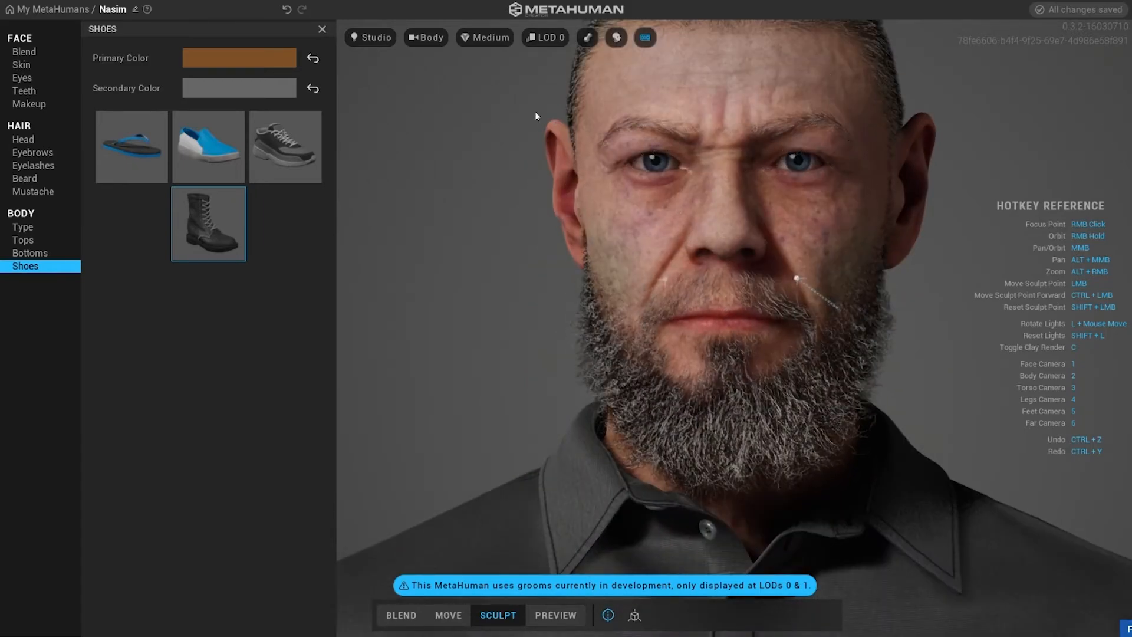
middle_drag(547, 210, 665, 134)
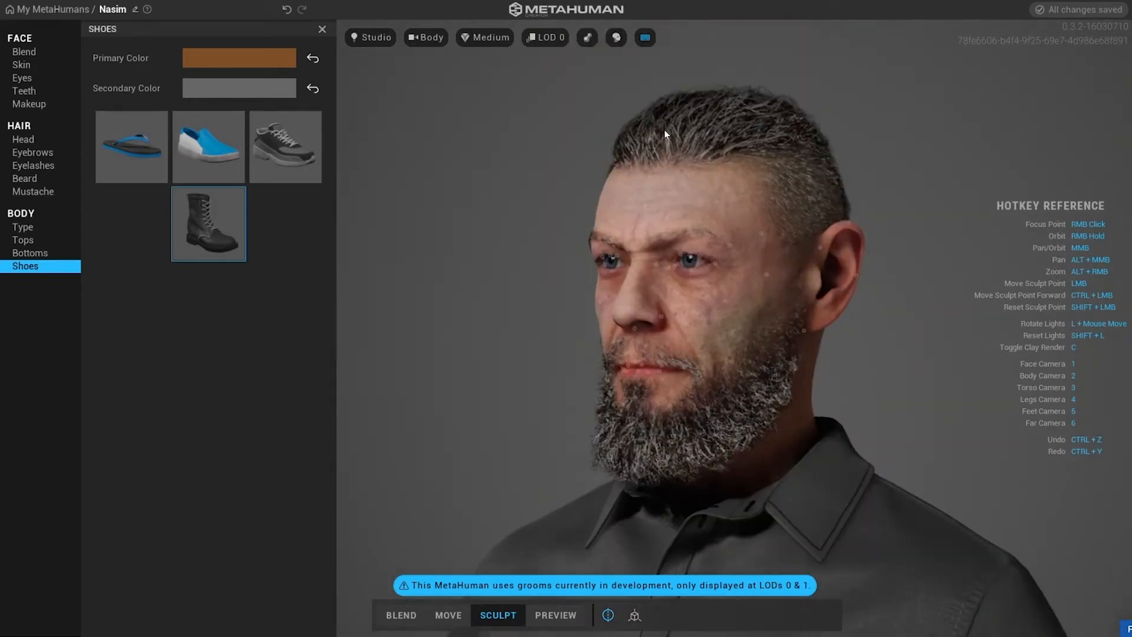
Switch to Preview mode and play the Idle animation on the character.
click(370, 147)
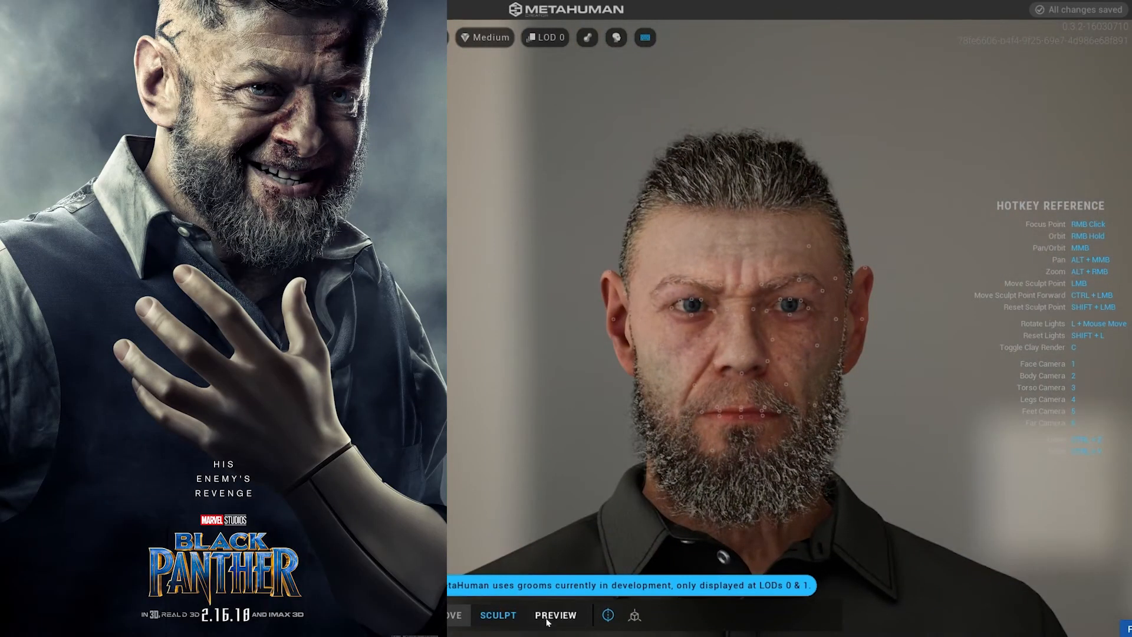
click(607, 615)
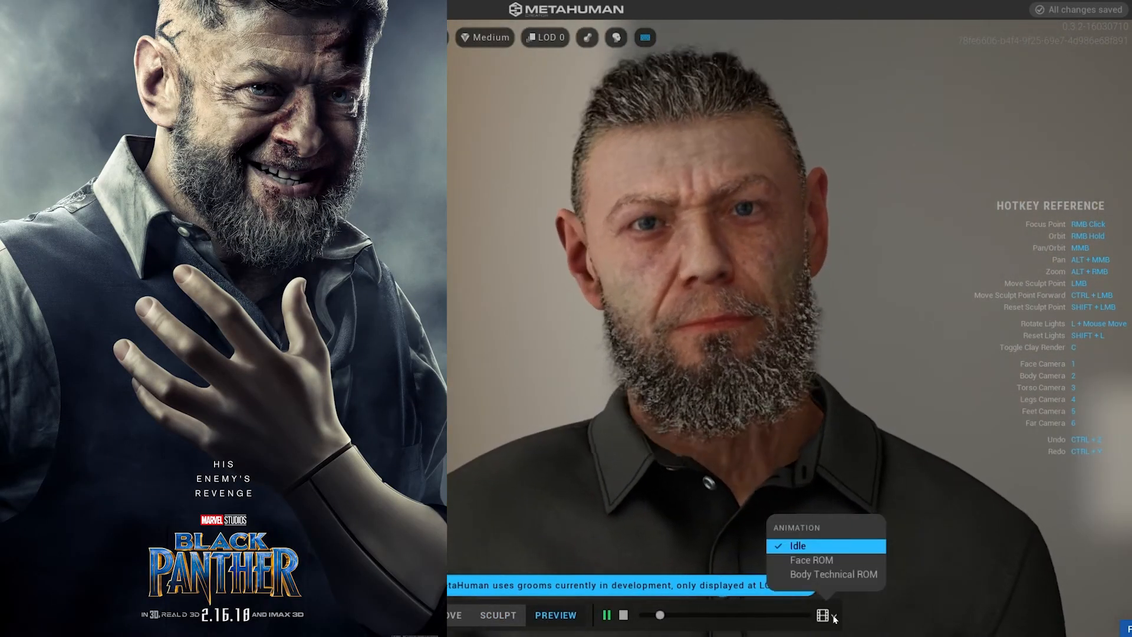
scroll(784, 344, up, 3)
right_drag(783, 344, 850, 429)
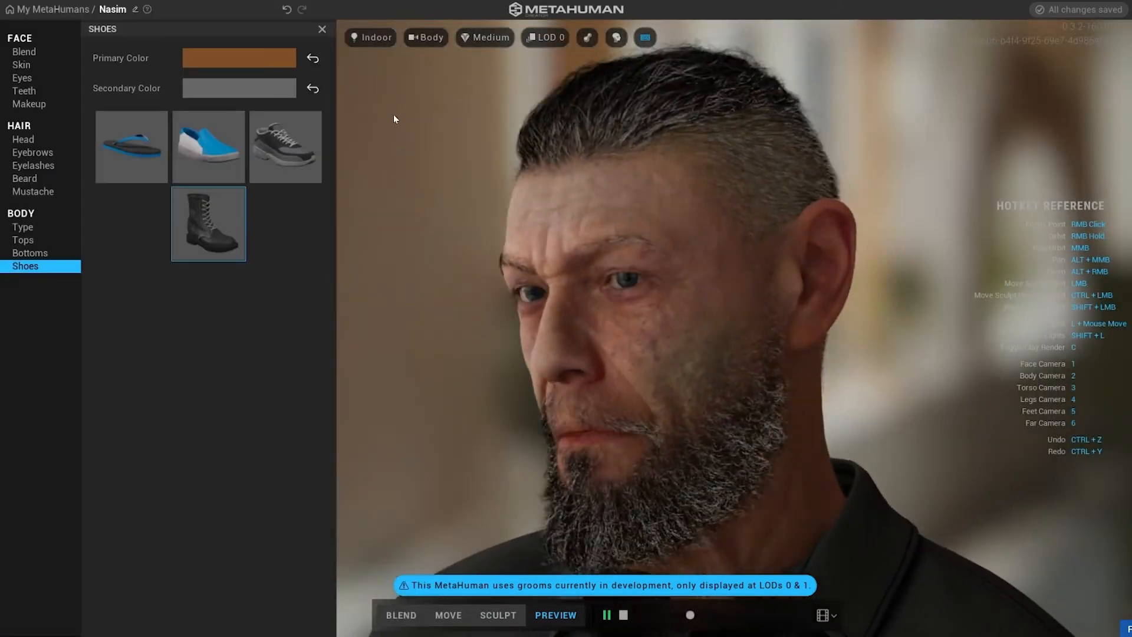
Preview the character under the Indoor, Outdoor, Silhouette and Studio lighting environments.
click(372, 38)
click(374, 162)
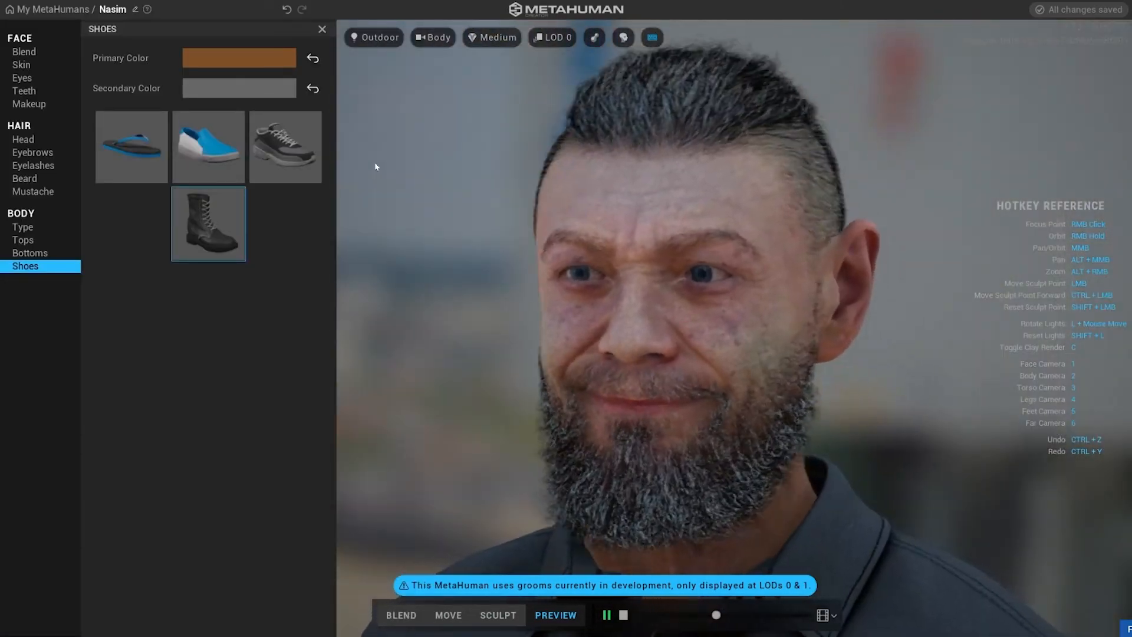
click(373, 37)
click(372, 176)
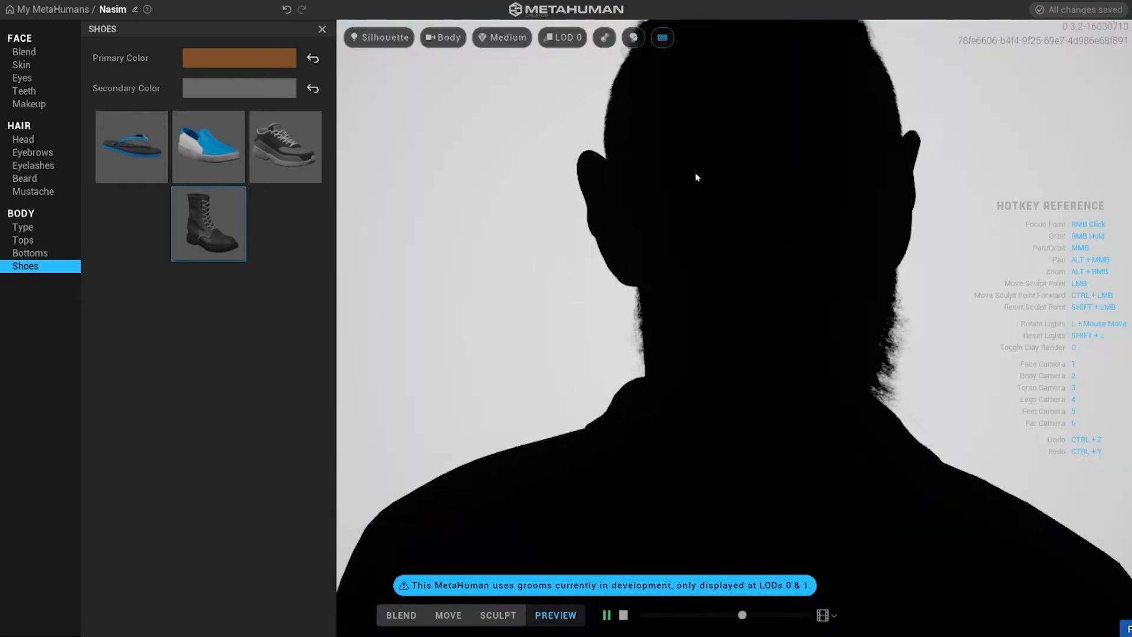
click(373, 38)
click(378, 142)
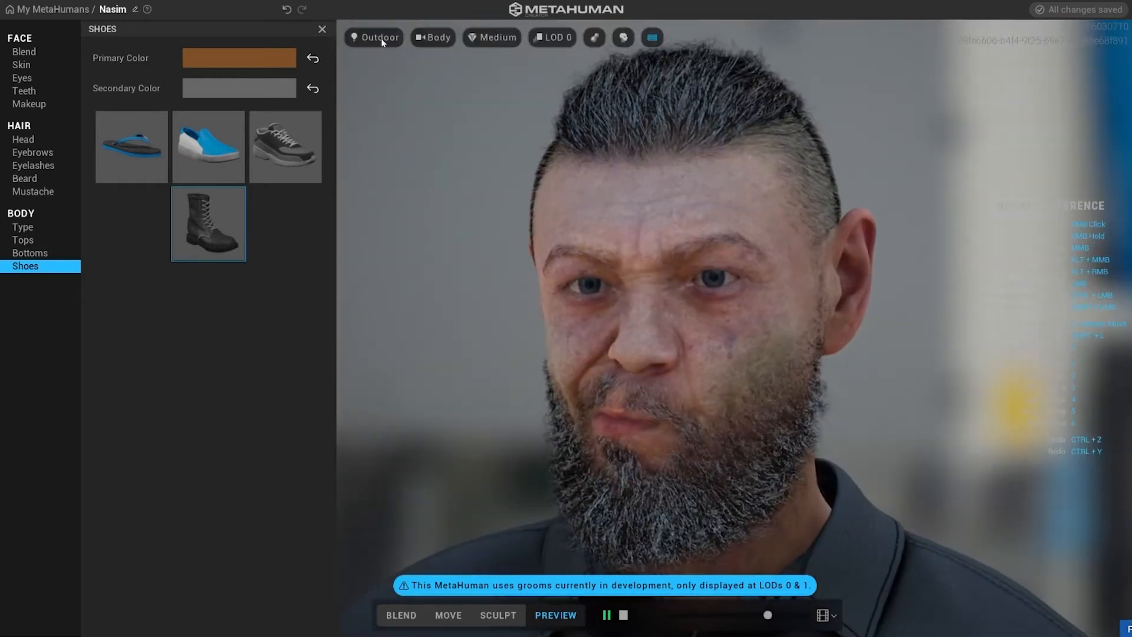
click(381, 38)
click(373, 132)
Set the camera to Auto and the render quality to Epic (Ray Traced).
click(424, 40)
click(412, 101)
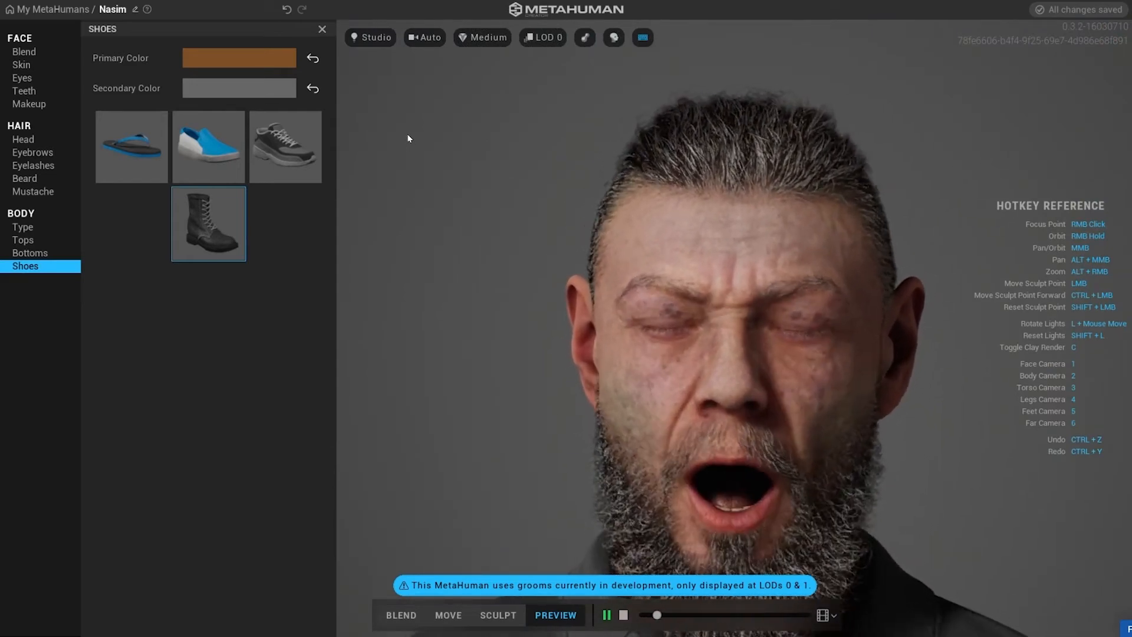
click(482, 37)
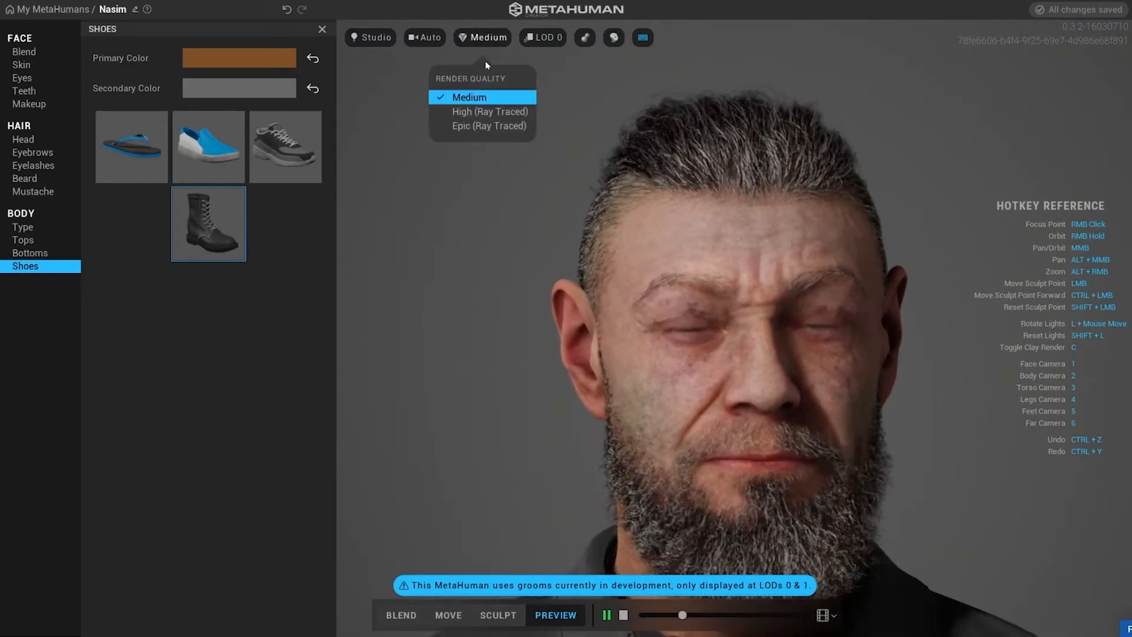
click(465, 111)
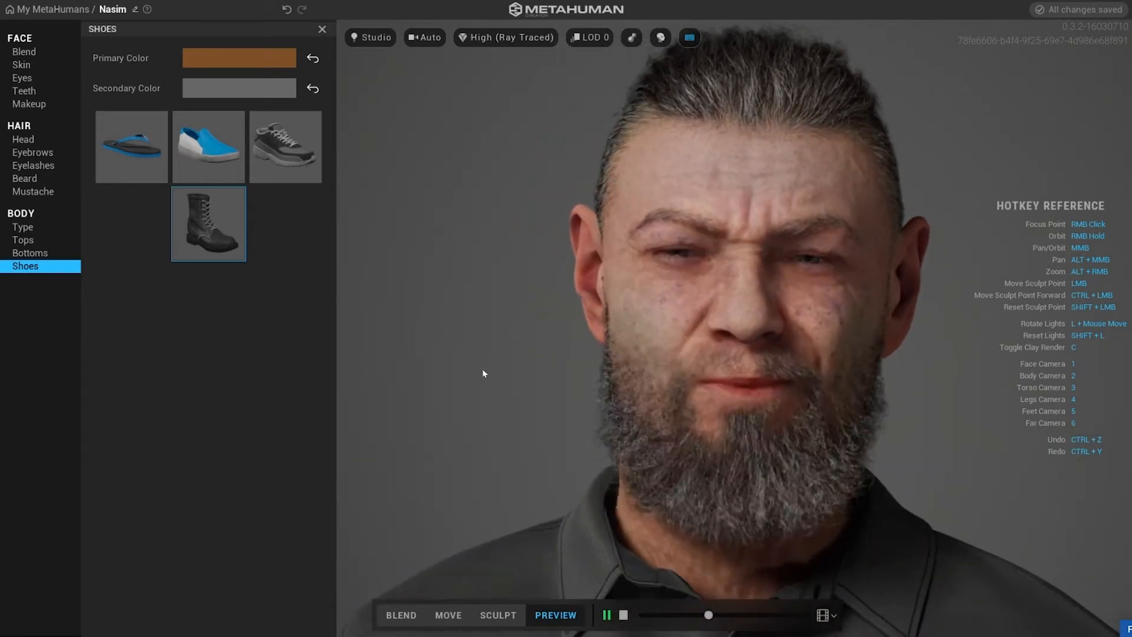
click(505, 37)
click(497, 122)
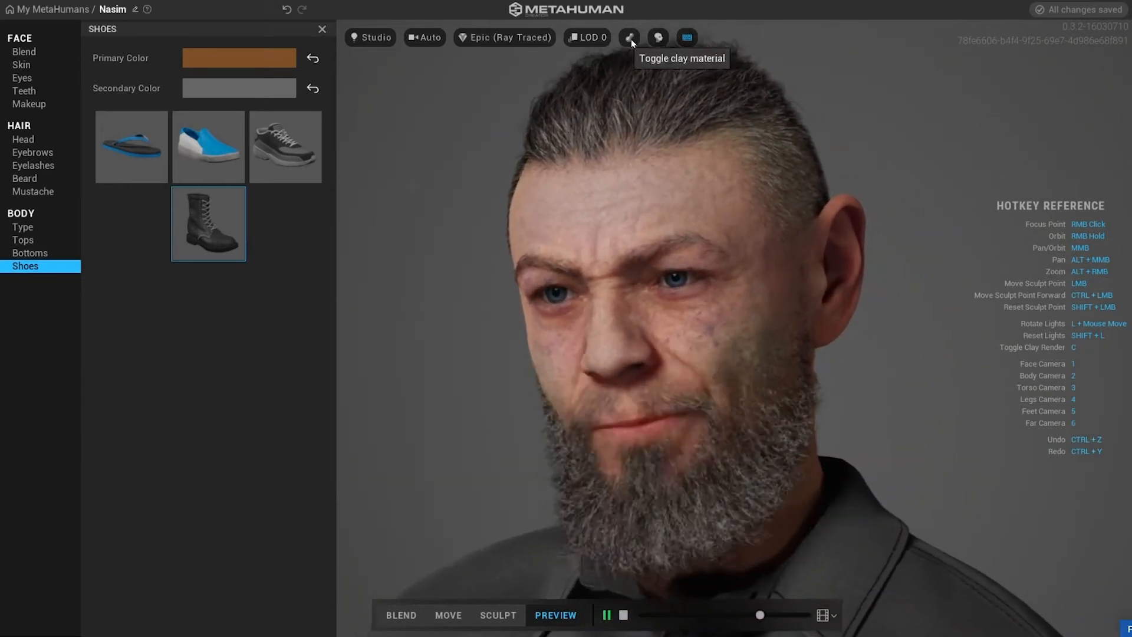
Toggle the clay material on and off and hide the hair to inspect the head.
click(586, 38)
click(630, 37)
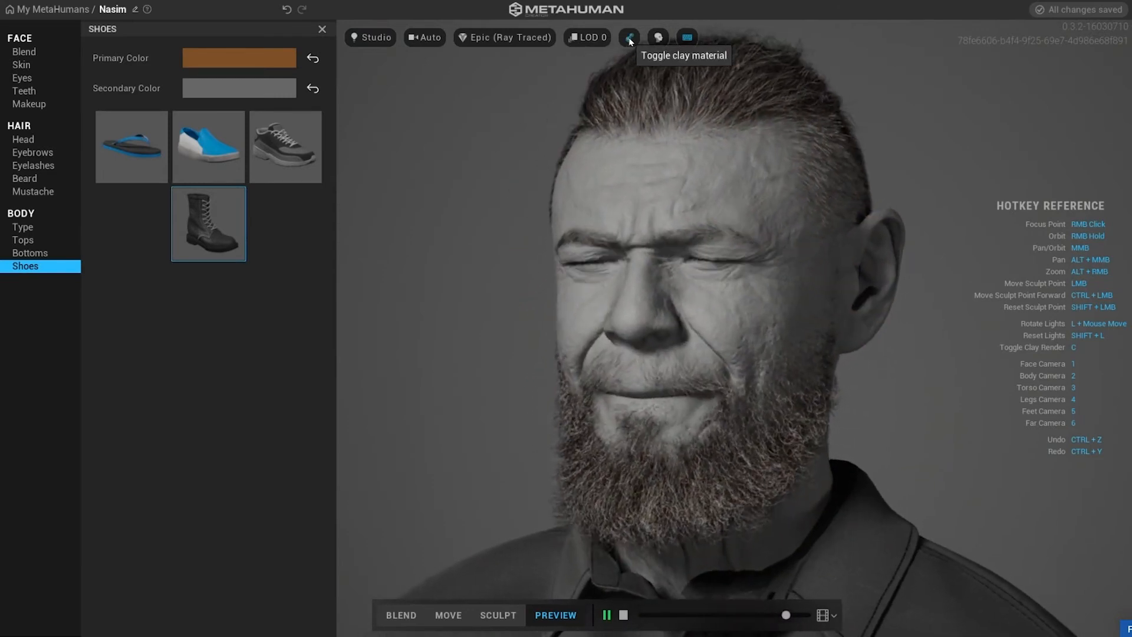
click(657, 37)
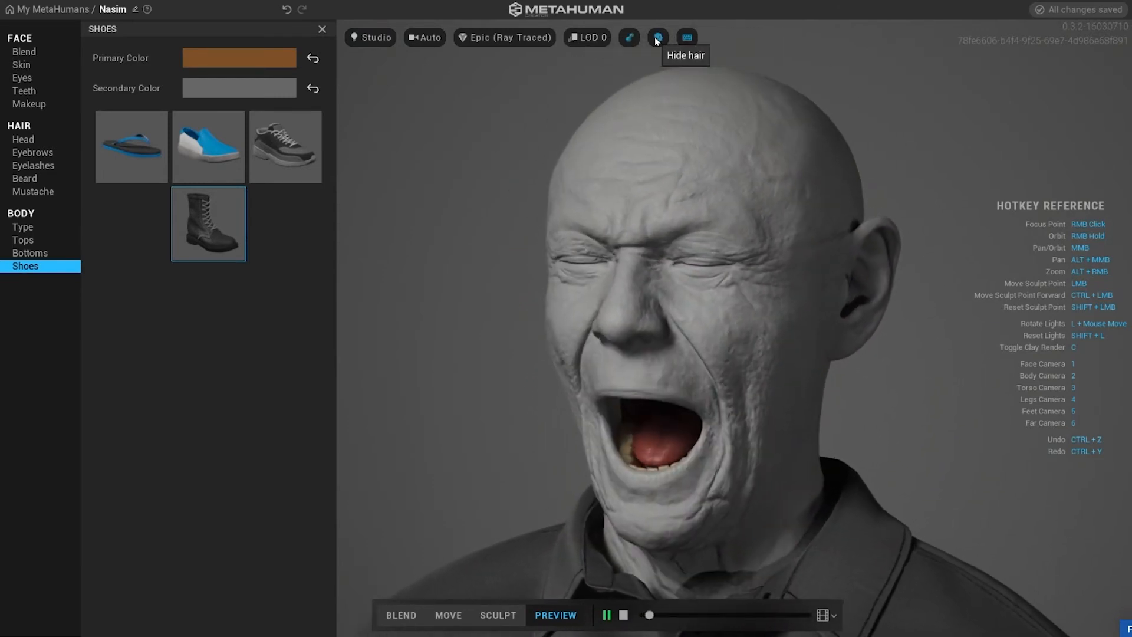
click(629, 38)
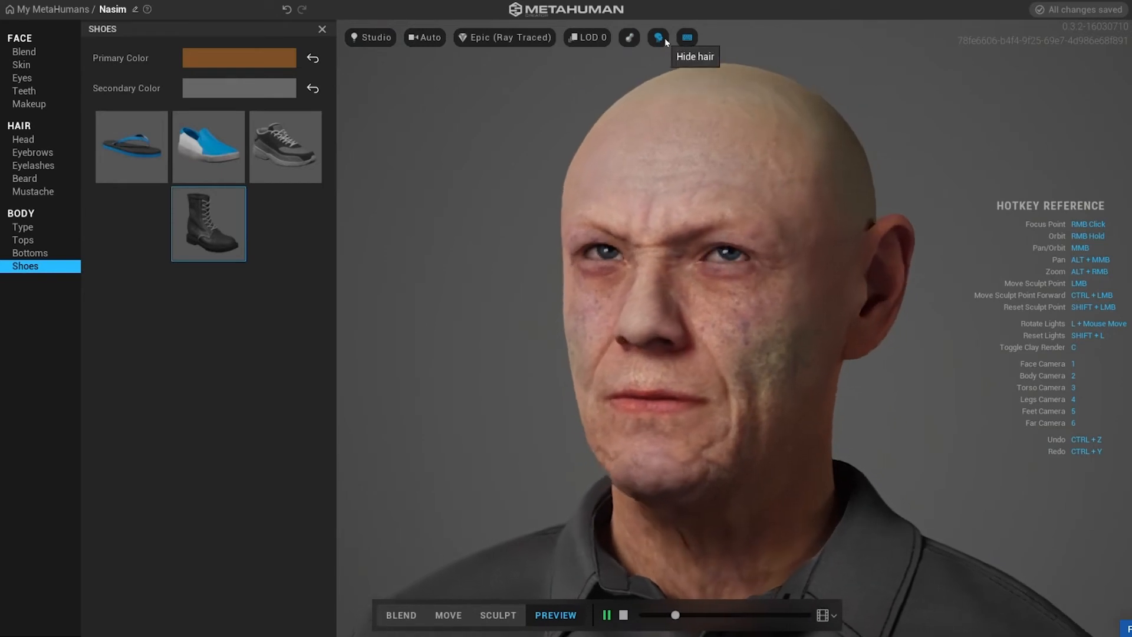
click(663, 37)
click(661, 38)
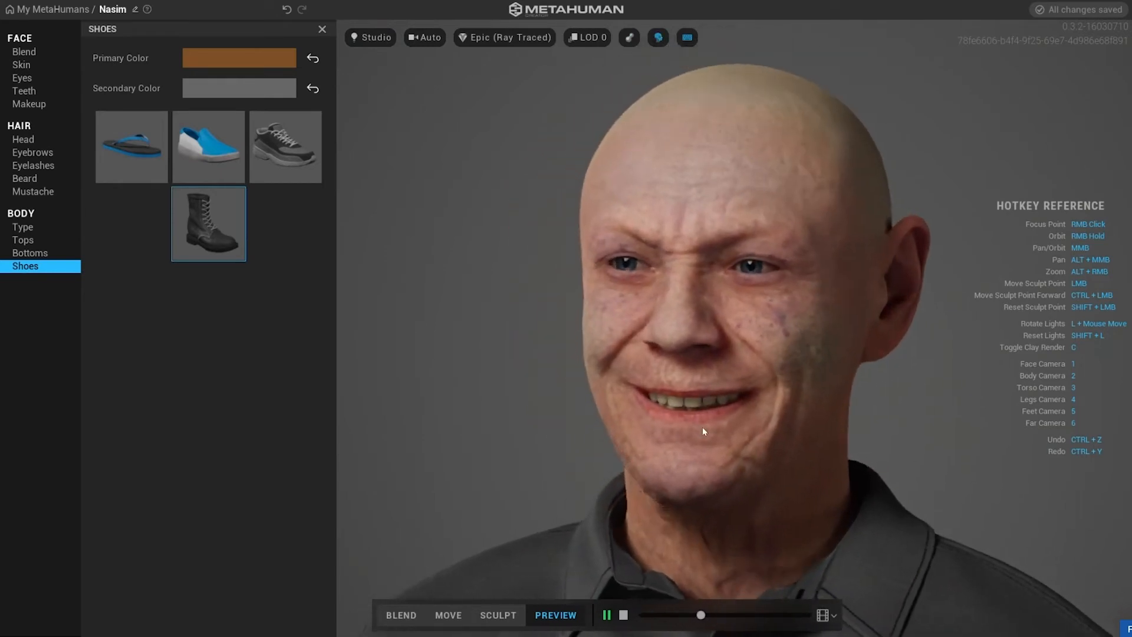
Keep the Idle animation, open the Teeth settings, and stop the preview animation.
click(829, 610)
click(803, 546)
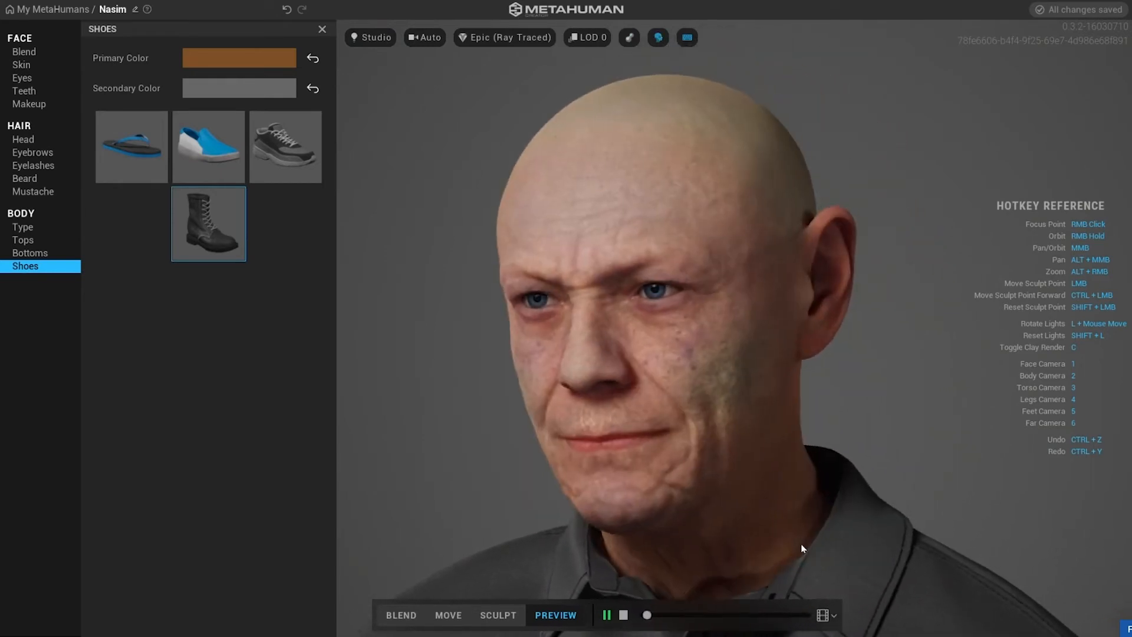
click(24, 91)
click(623, 615)
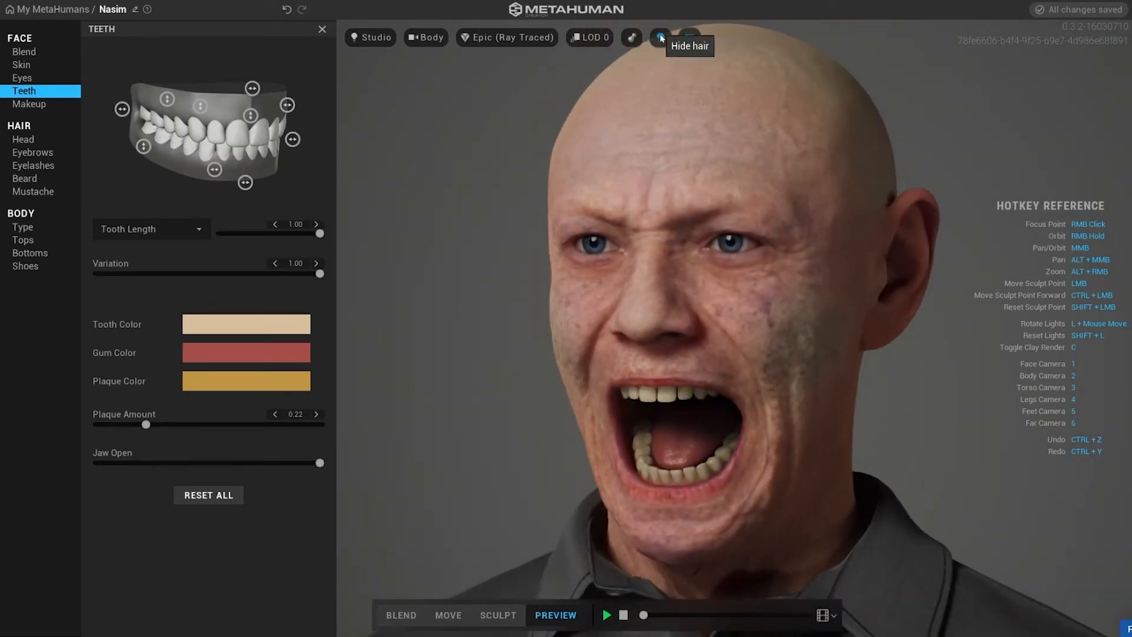
Show the hair again and lower the Jaw Open slider to check the teeth.
click(660, 37)
middle_drag(1056, 177, 388, 196)
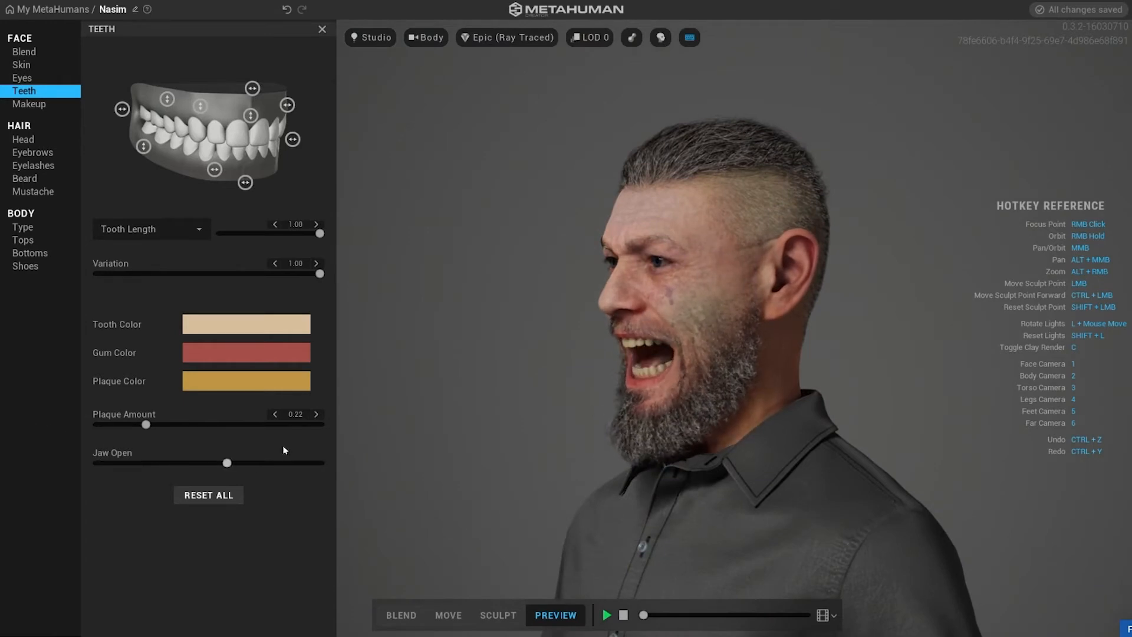
drag(196, 455, 193, 456)
middle_drag(548, 407, 678, 407)
scroll(678, 408, up, 4)
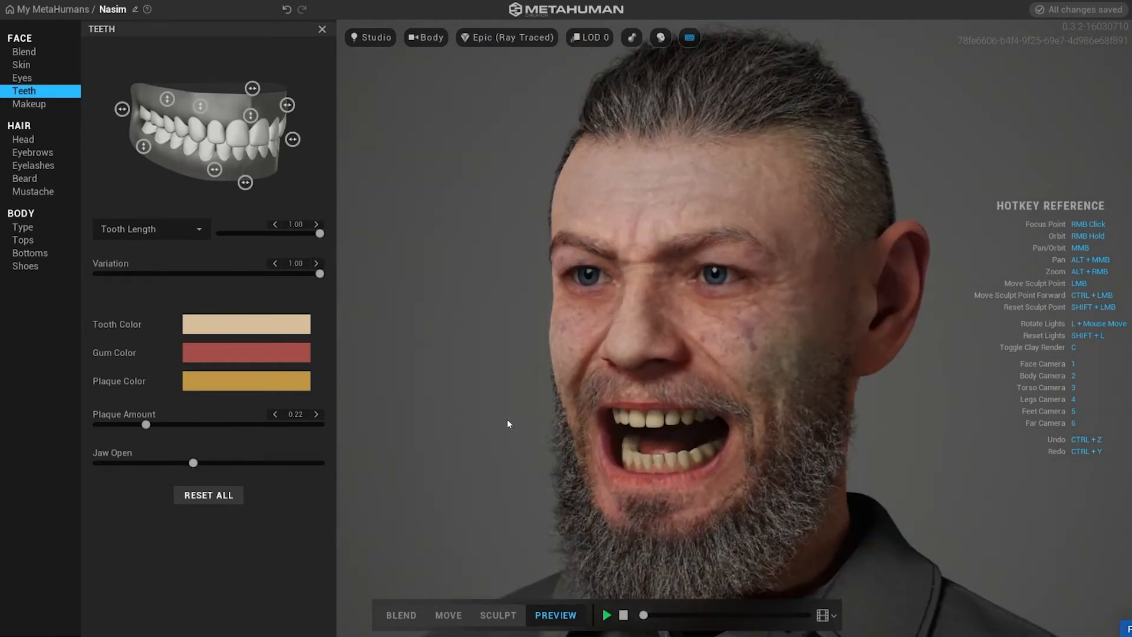
Compare the Indoor, Outdoor and Silhouette environments again before returning to Studio lighting.
click(359, 38)
click(366, 148)
click(371, 37)
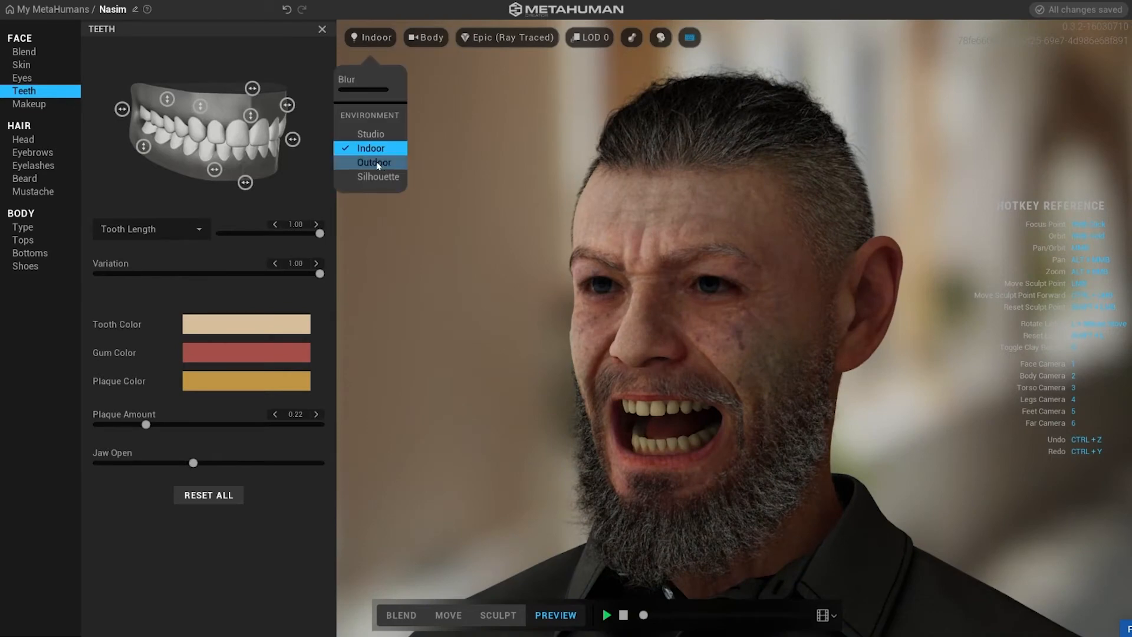
click(374, 162)
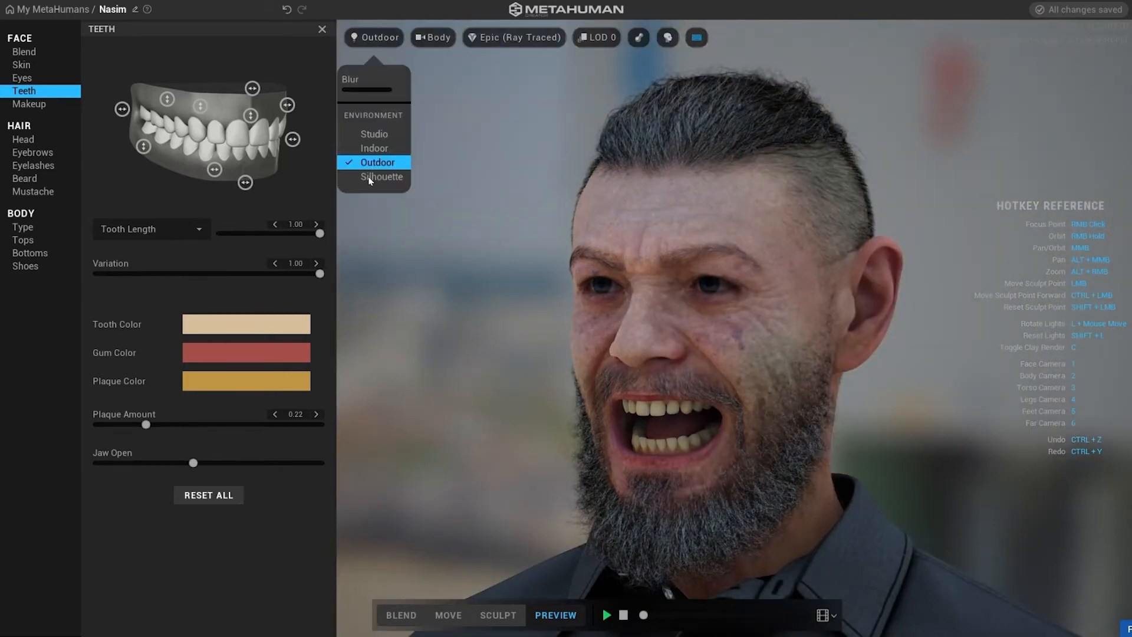
click(370, 177)
click(381, 37)
click(374, 134)
scroll(547, 193, up, 5)
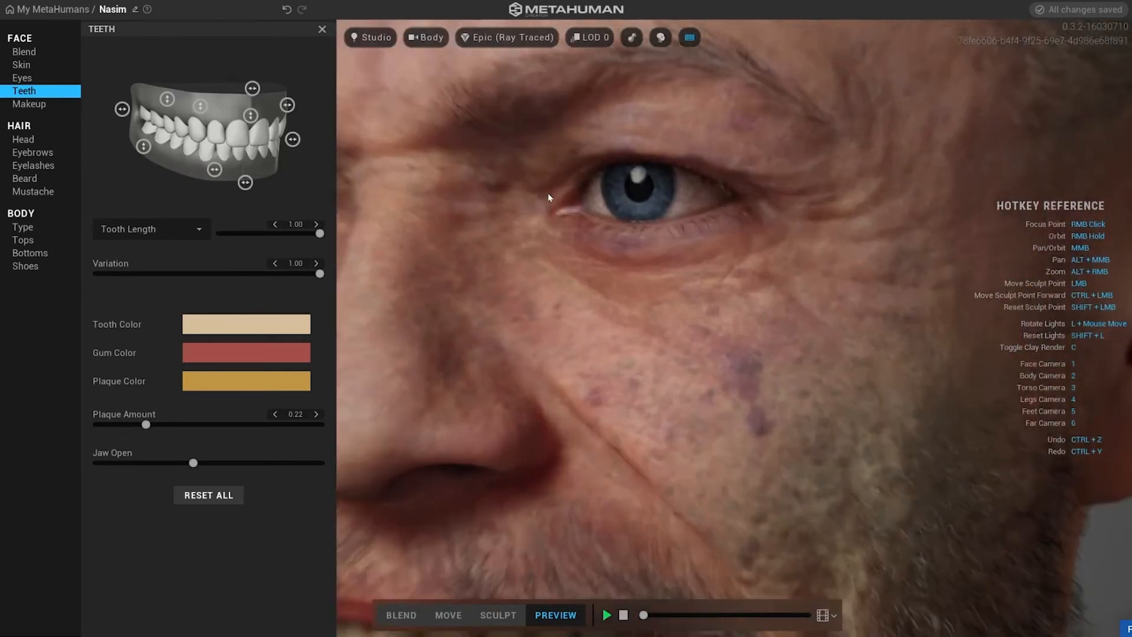
Inspect the eyes, teeth and mouth up close, with the hair hidden.
middle_drag(548, 197, 760, 41)
middle_drag(697, 301, 560, 239)
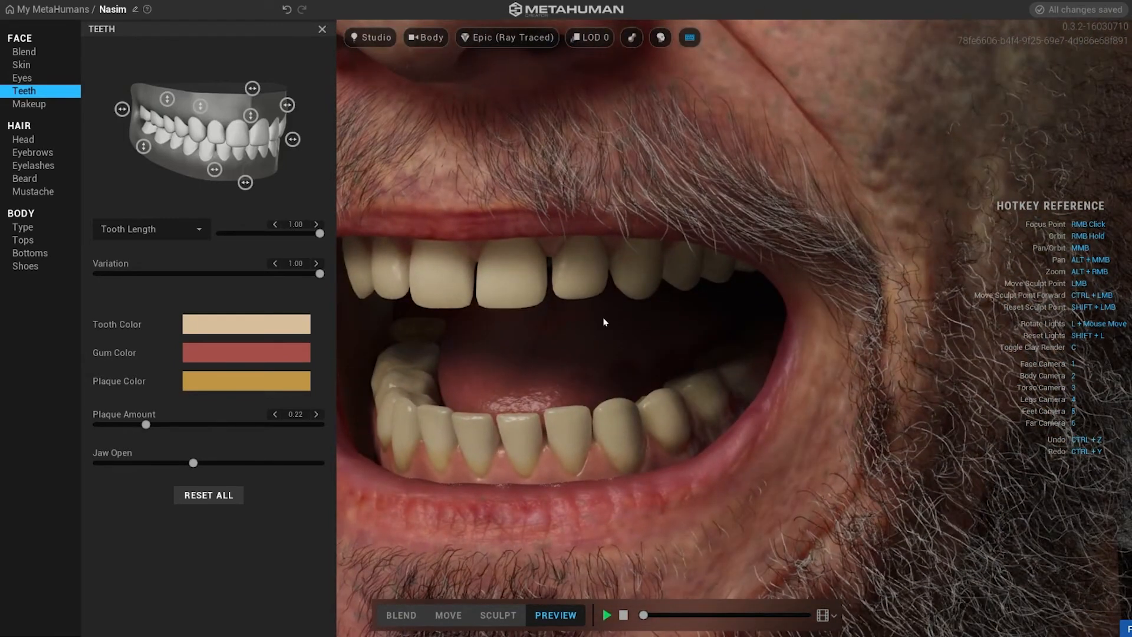
middle_drag(604, 321, 809, 484)
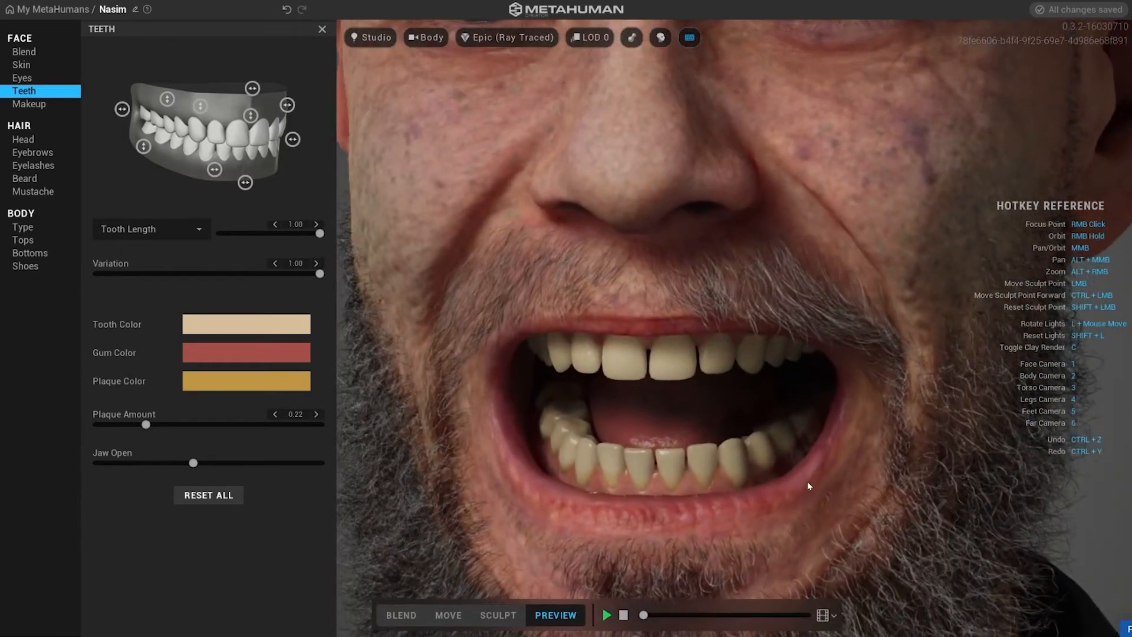
click(660, 38)
middle_drag(752, 253, 652, 338)
scroll(780, 462, down, 3)
scroll(780, 460, down, 5)
scroll(652, 339, up, 5)
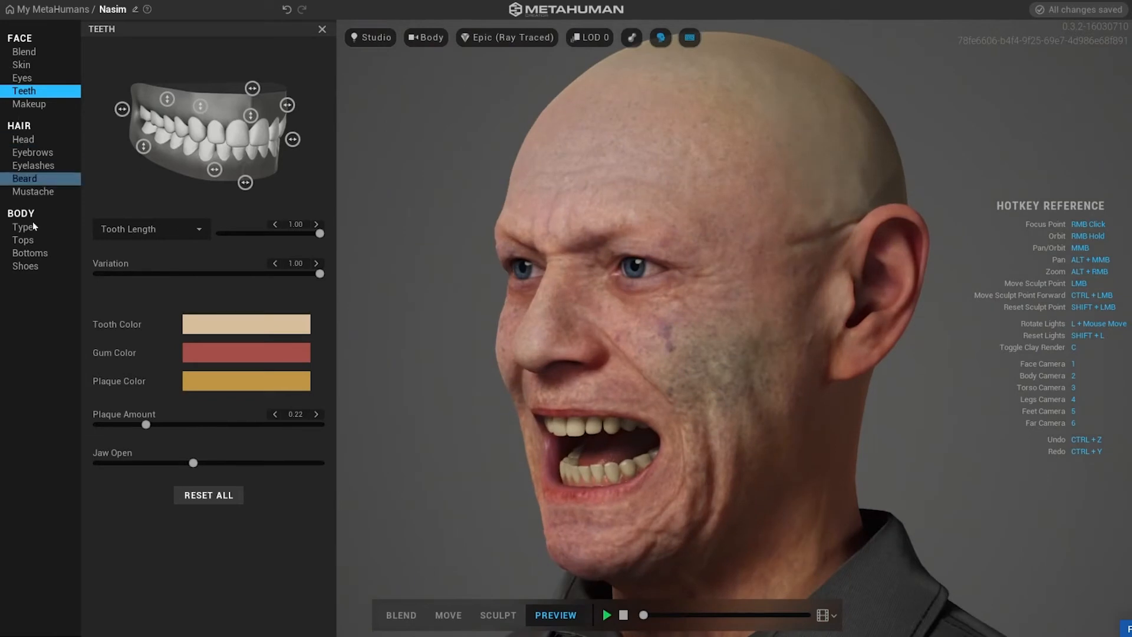
Open the Skin settings, browse the Freckles and Accents tabs, and set Roughness to 0.85.
click(24, 66)
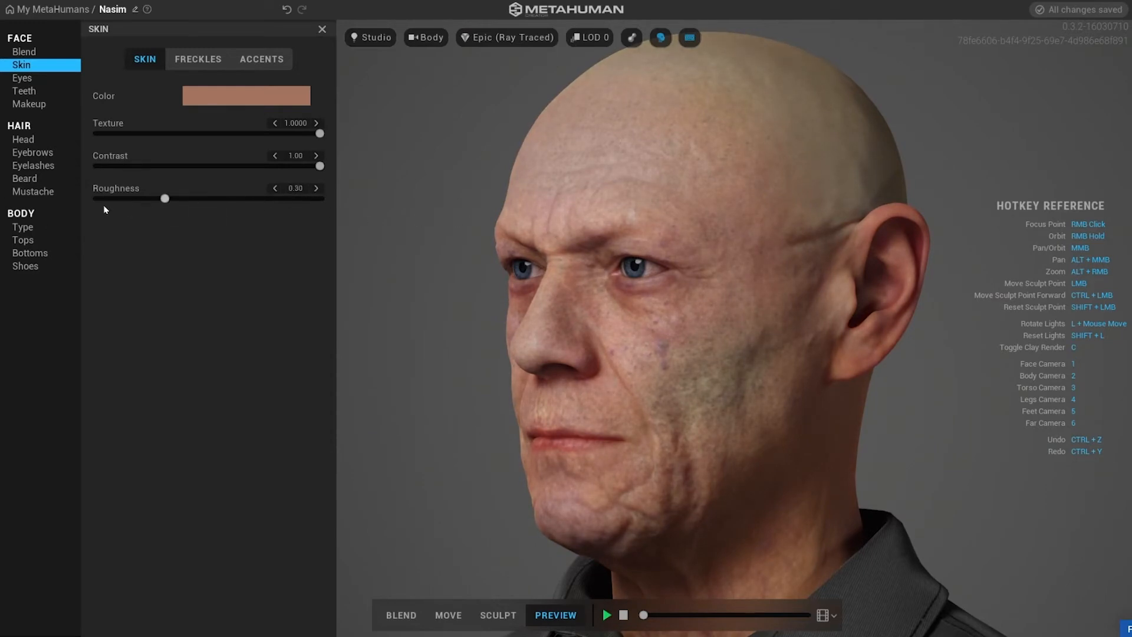
click(203, 61)
click(253, 60)
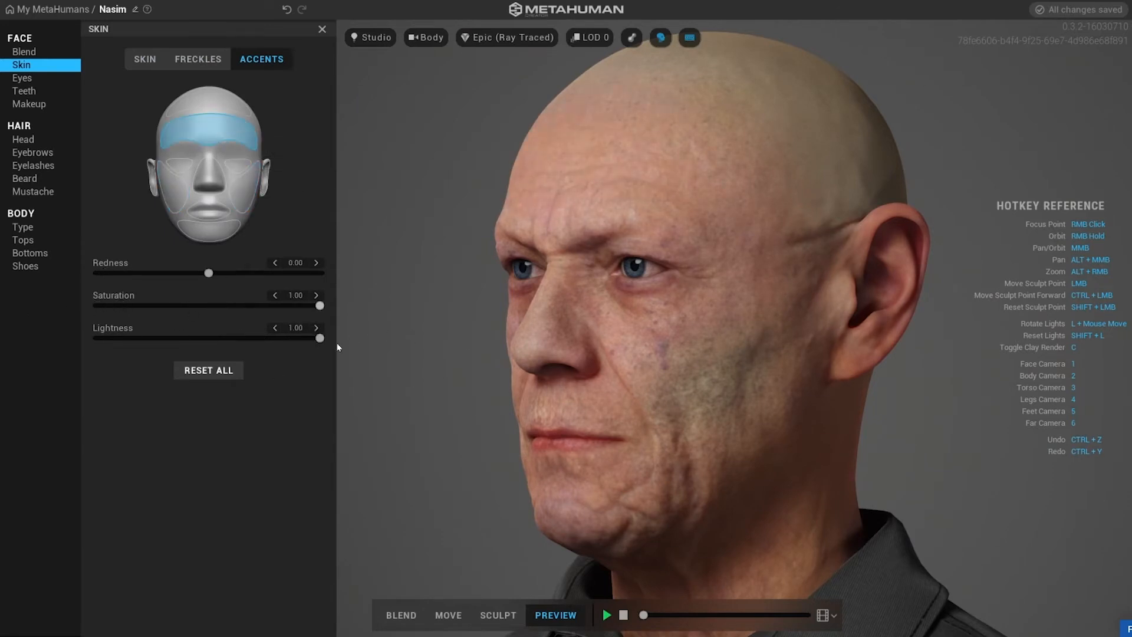
click(144, 60)
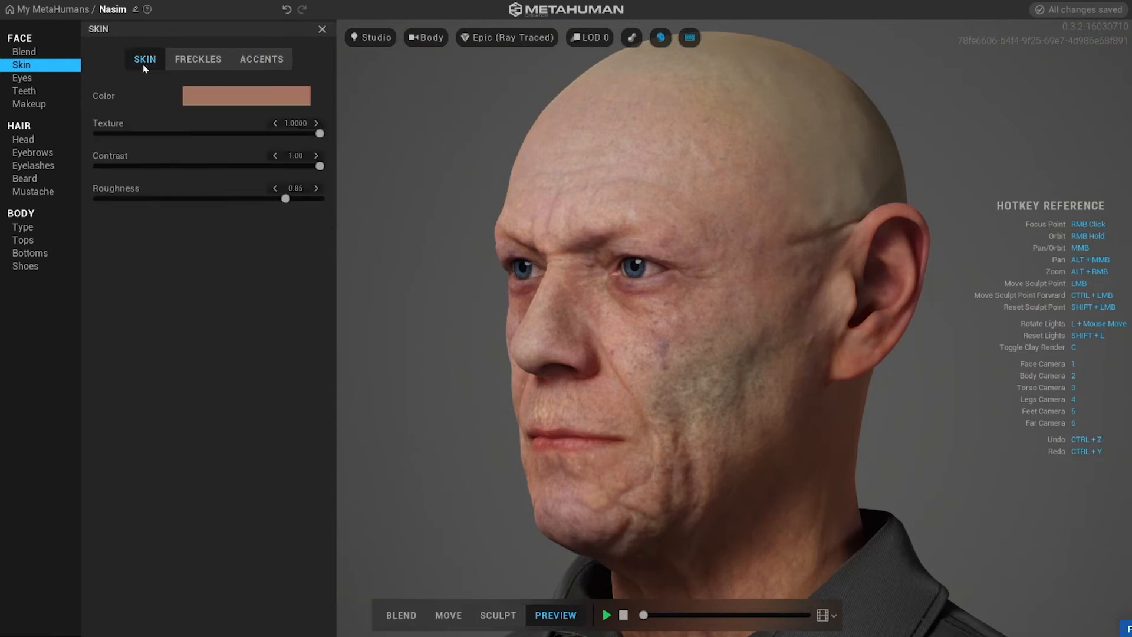
Open the skin color picker, then show the hair again.
click(253, 96)
drag(303, 233, 319, 276)
click(250, 378)
click(658, 39)
Rename the MetaHuman as VampireLord.
key(1)
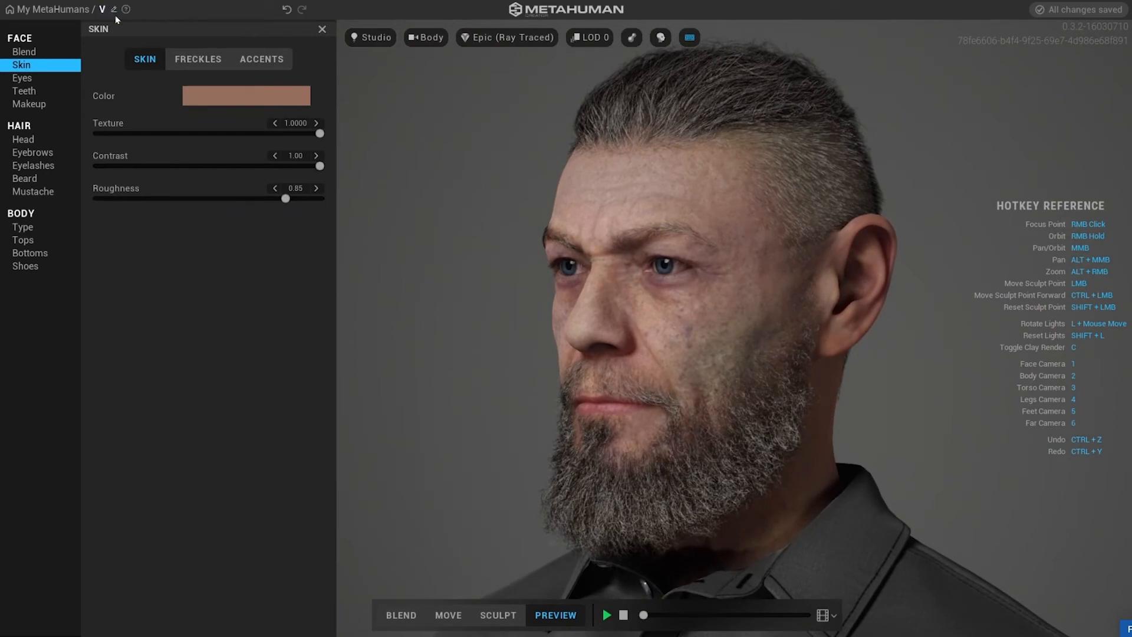
text(ampireLord)
Play the Body Technical ROM animation and view the full body in Preview.
click(607, 615)
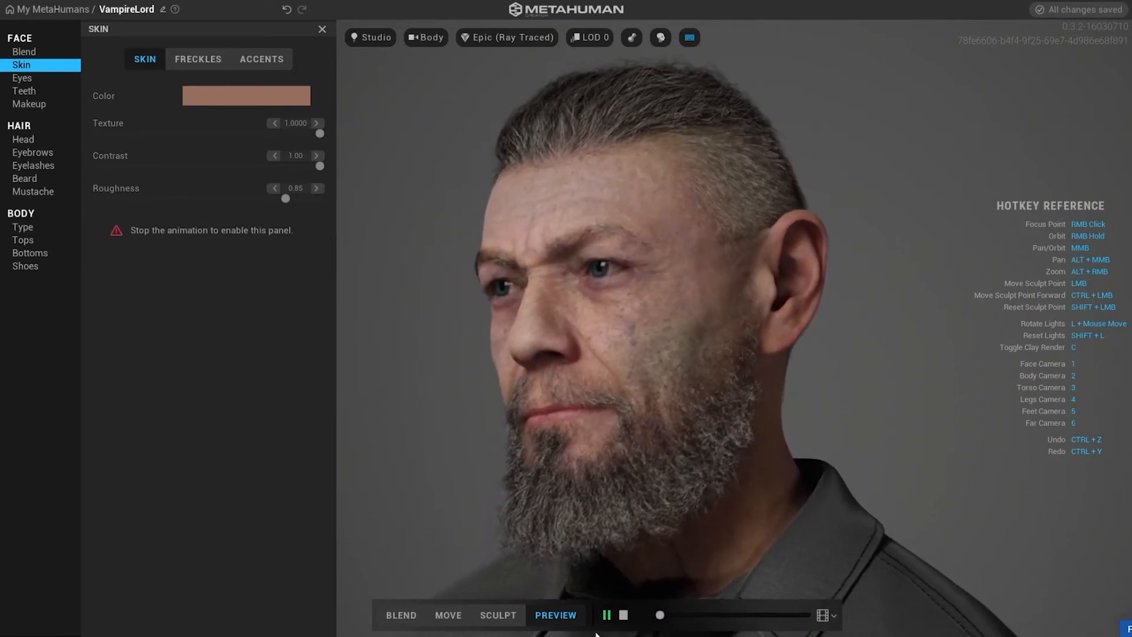
click(834, 615)
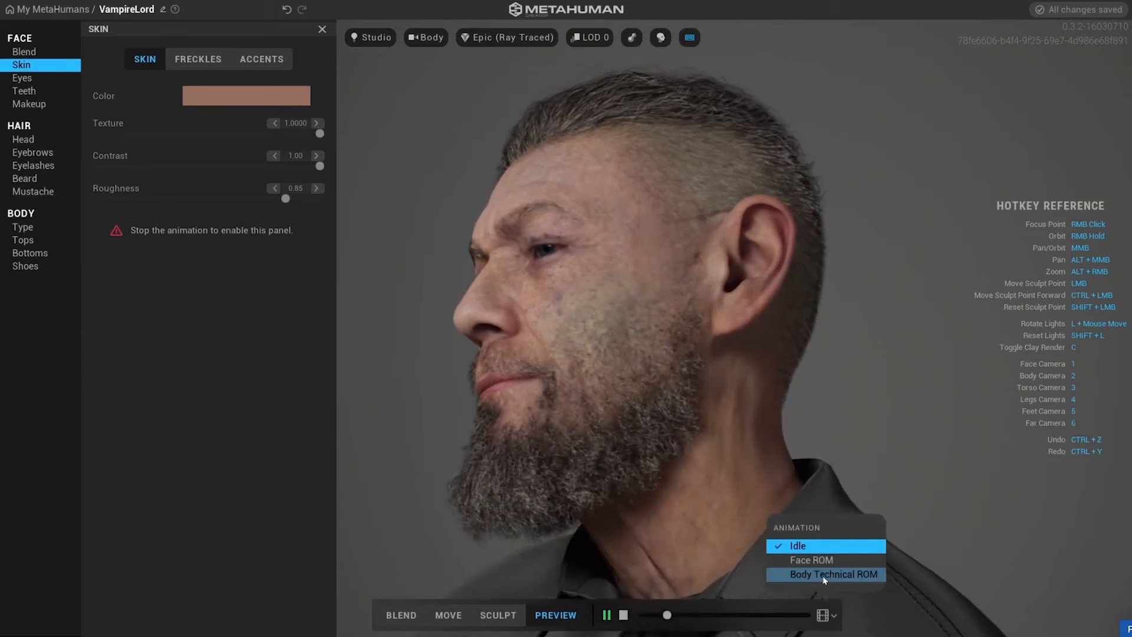
click(822, 574)
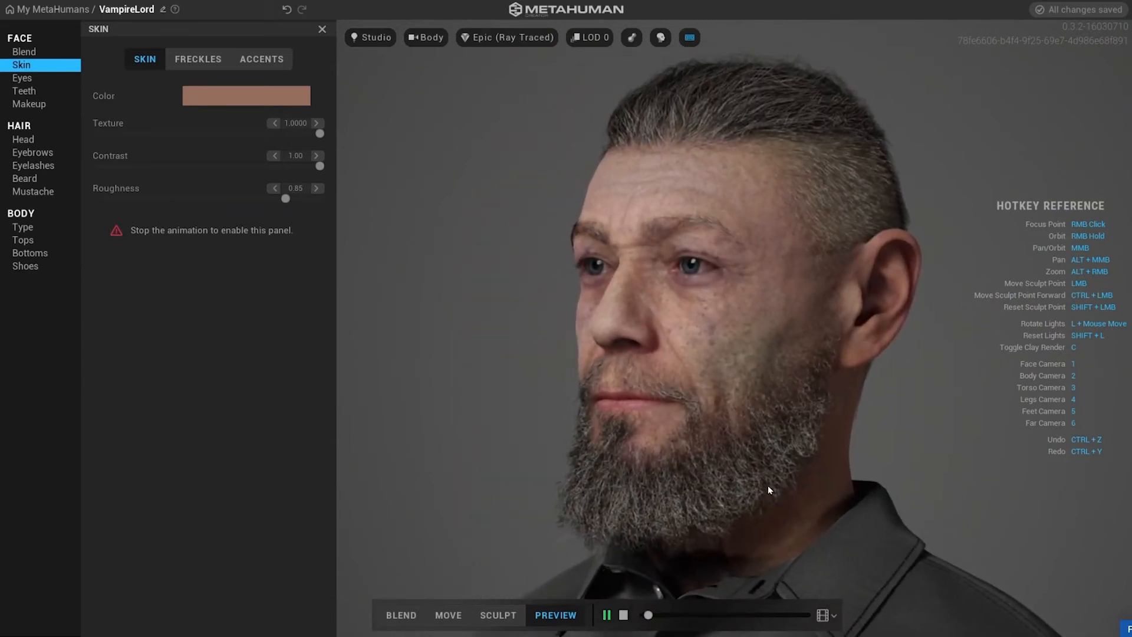
middle_drag(764, 458, 747, 334)
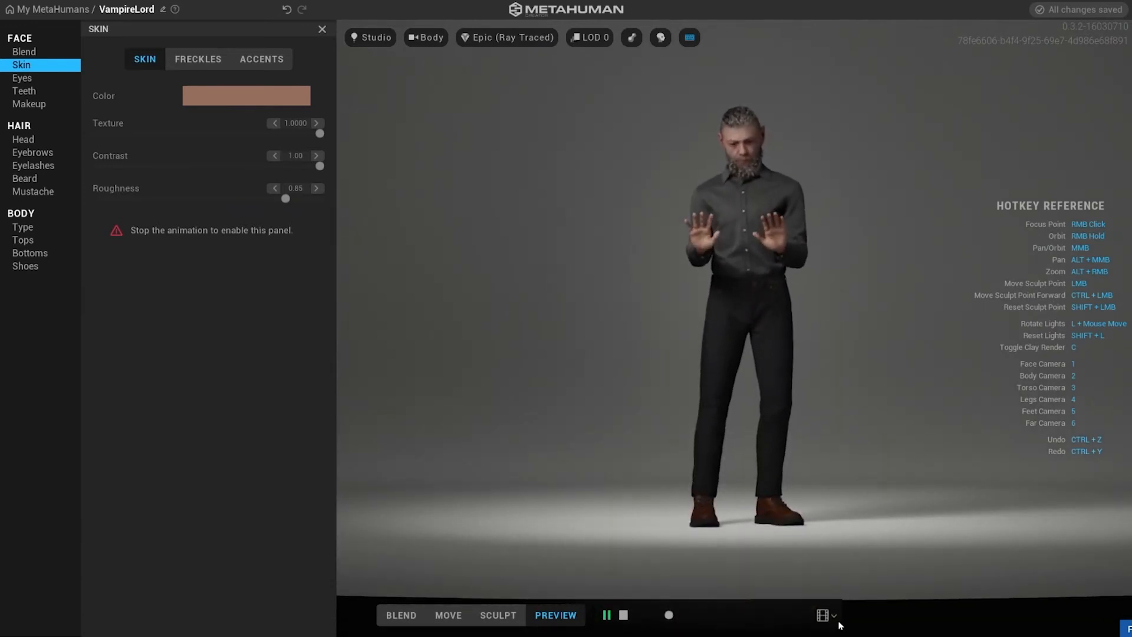
click(826, 558)
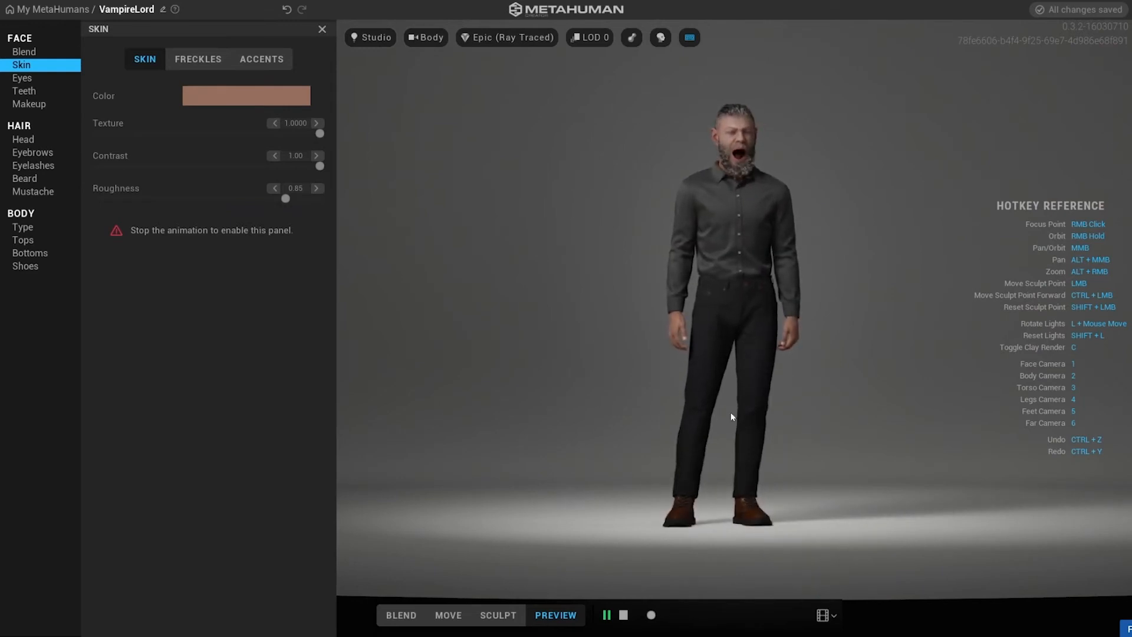
Switch to the face camera, open the Teeth settings and stop the preview animation.
key(1)
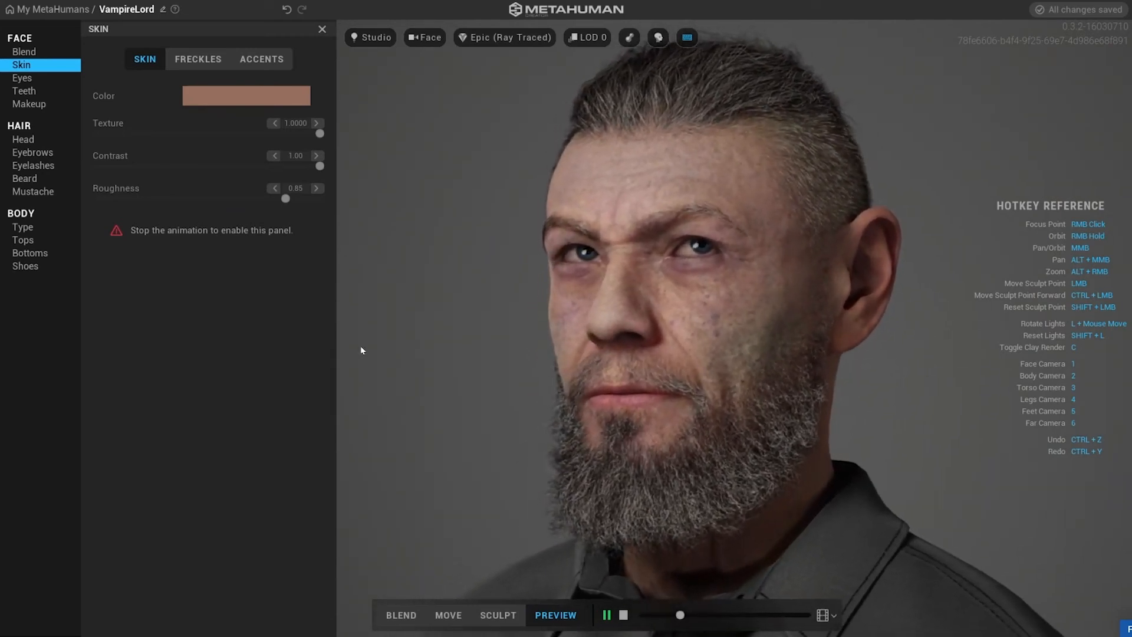
click(23, 93)
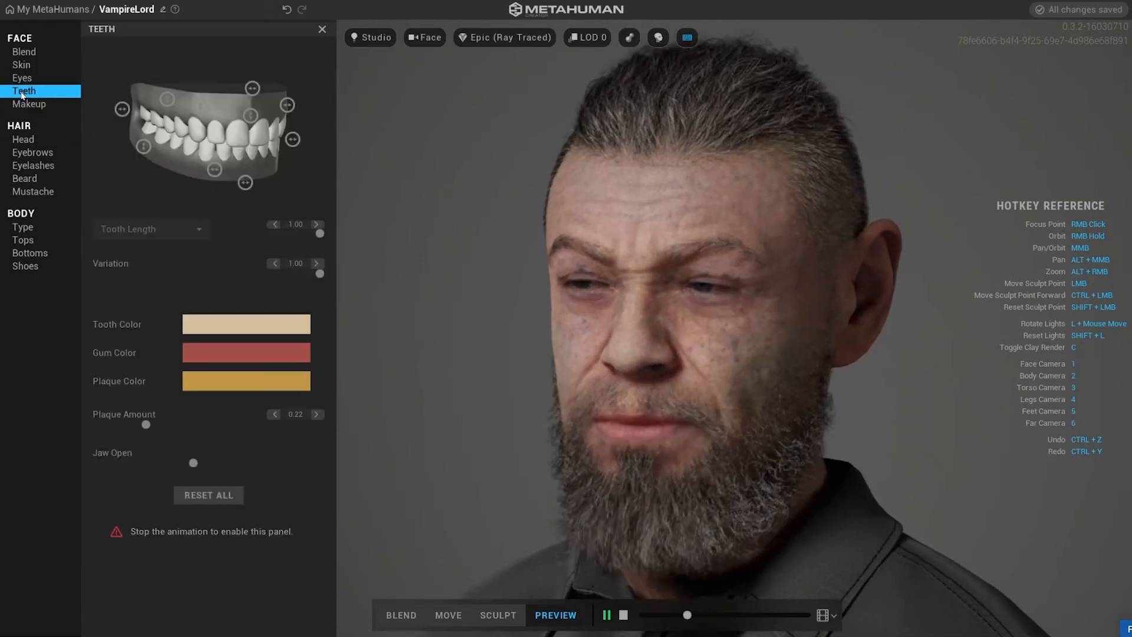
click(624, 615)
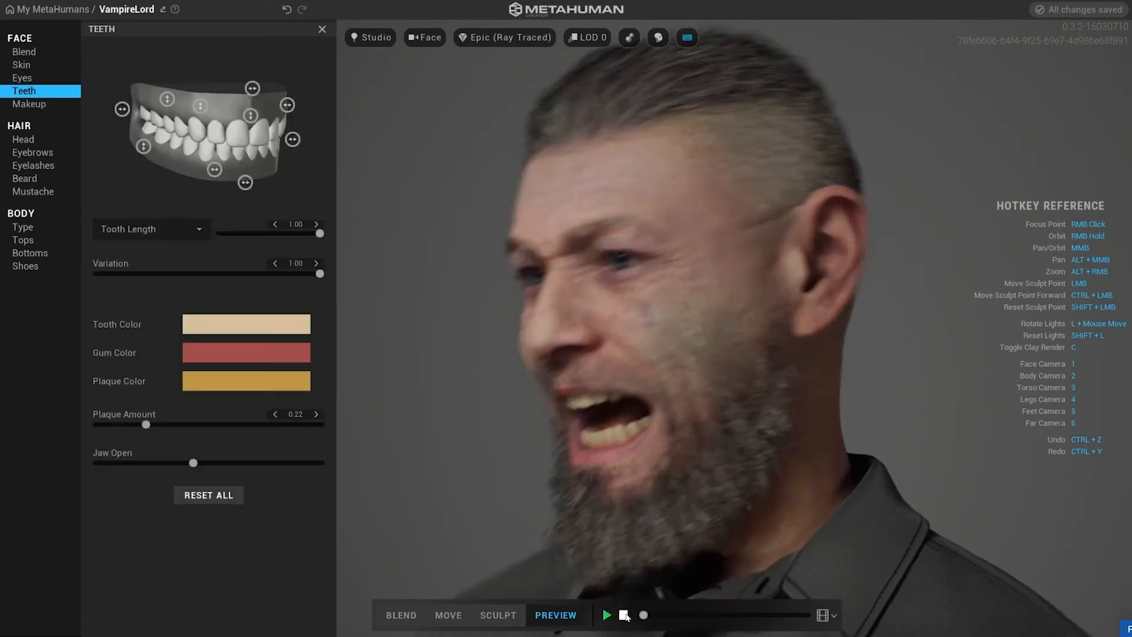
Orbit and zoom around the head to examine the teeth and facial expression.
right_drag(856, 465, 1052, 466)
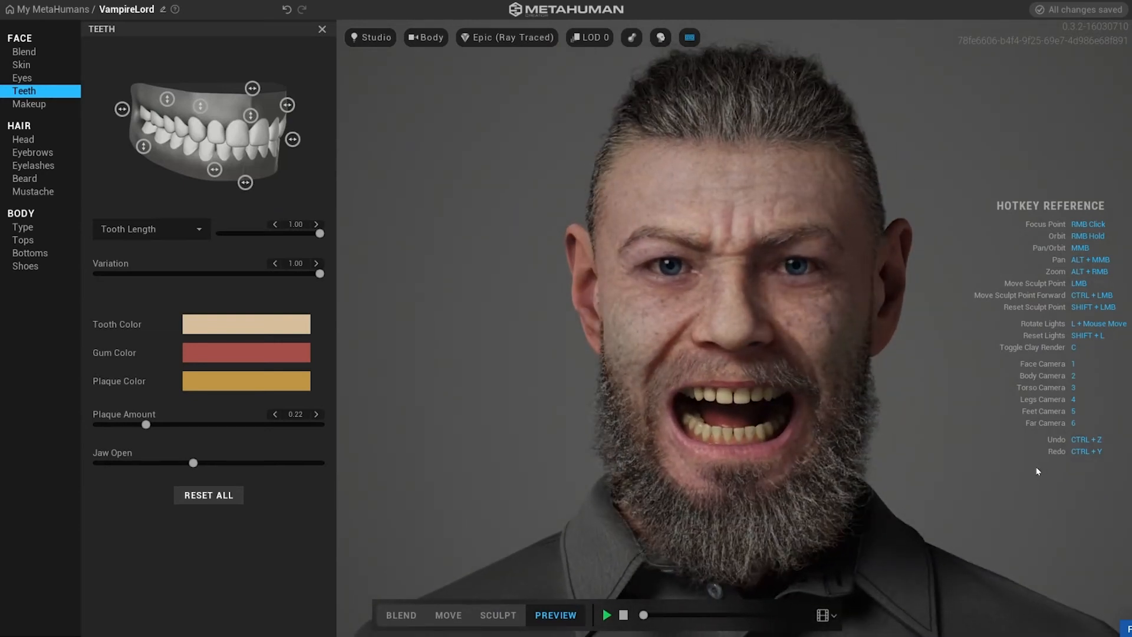
scroll(946, 449, down, 2)
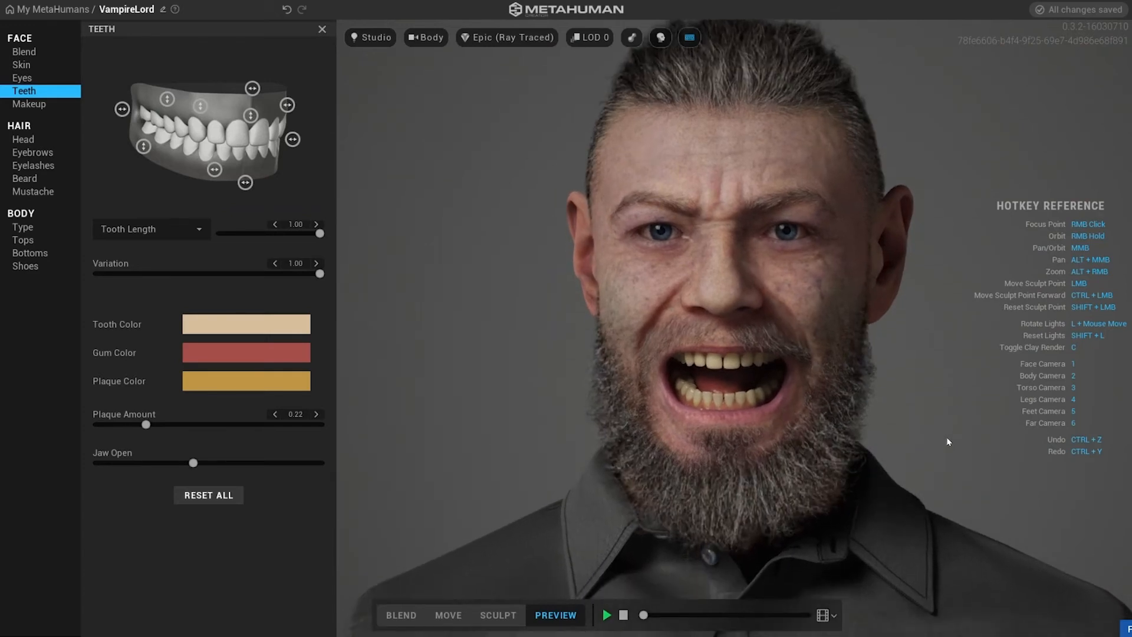
scroll(951, 438, down, 2)
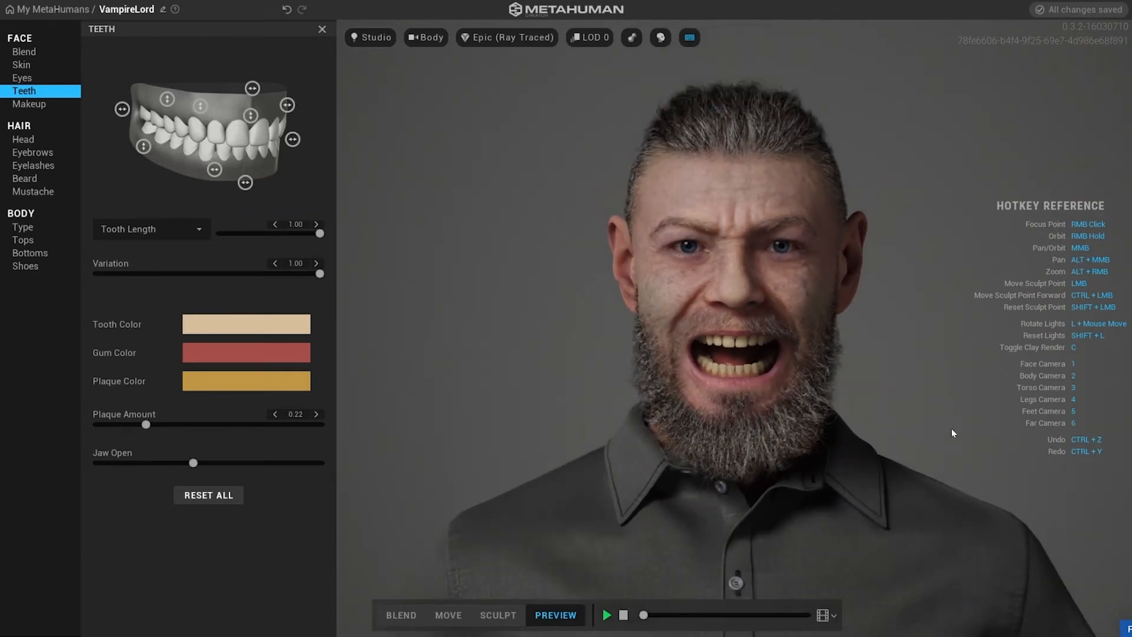
middle_drag(950, 428, 948, 454)
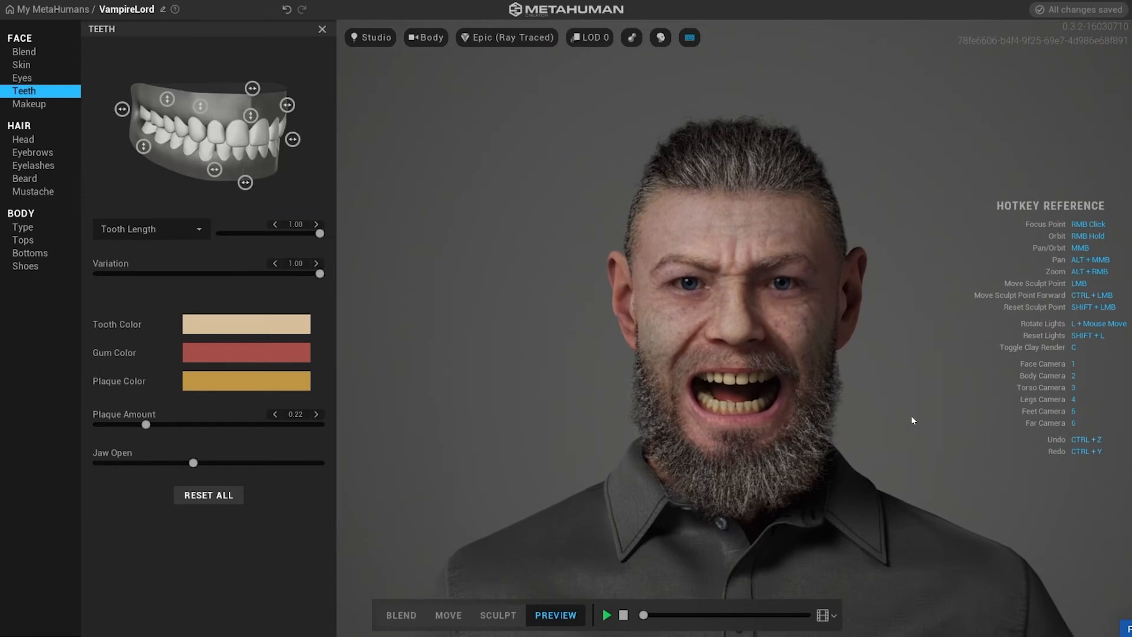
middle_drag(914, 417, 843, 417)
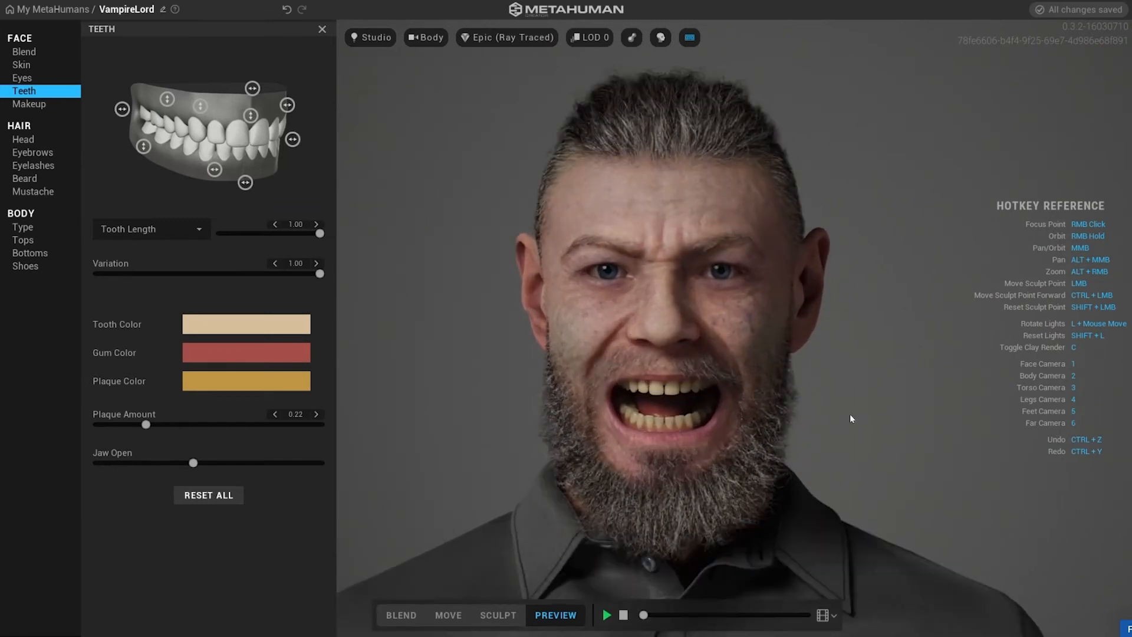
scroll(850, 414, up, 1)
scroll(858, 412, up, 1)
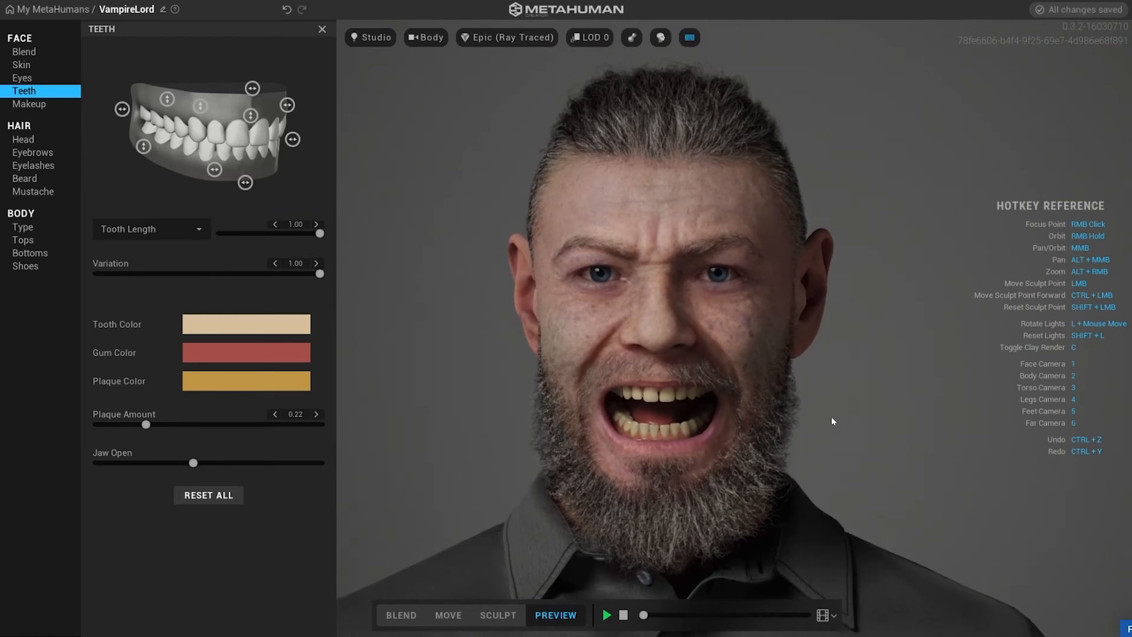
right_drag(703, 410, 373, 399)
right_drag(146, 403, 777, 361)
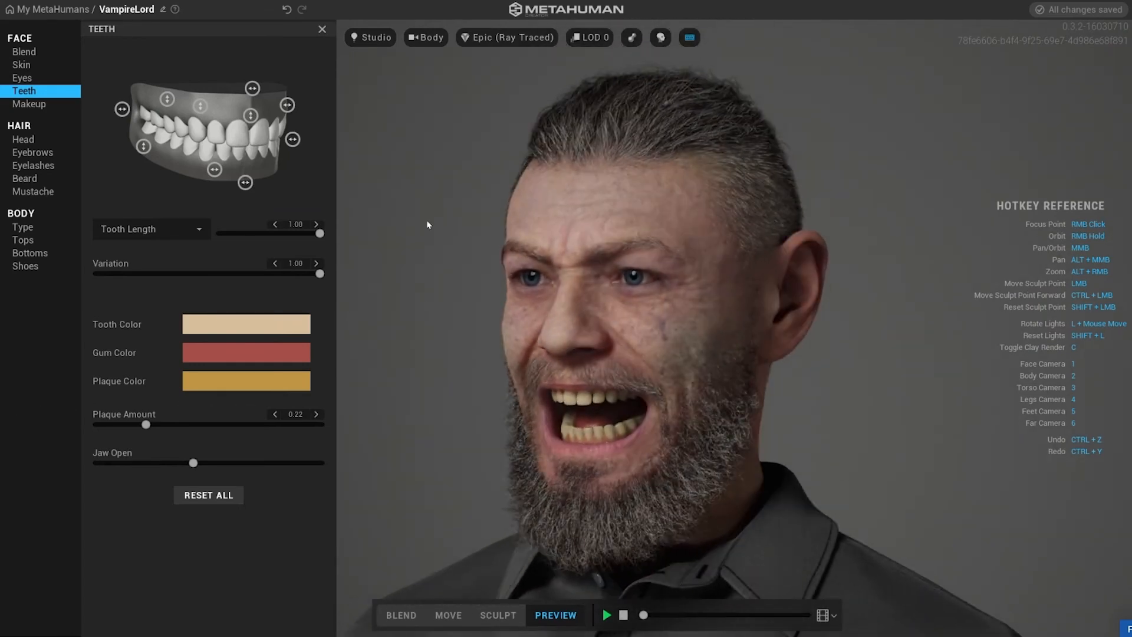
Preview the character under the Indoor and Outdoor environments, then return to Studio.
click(364, 147)
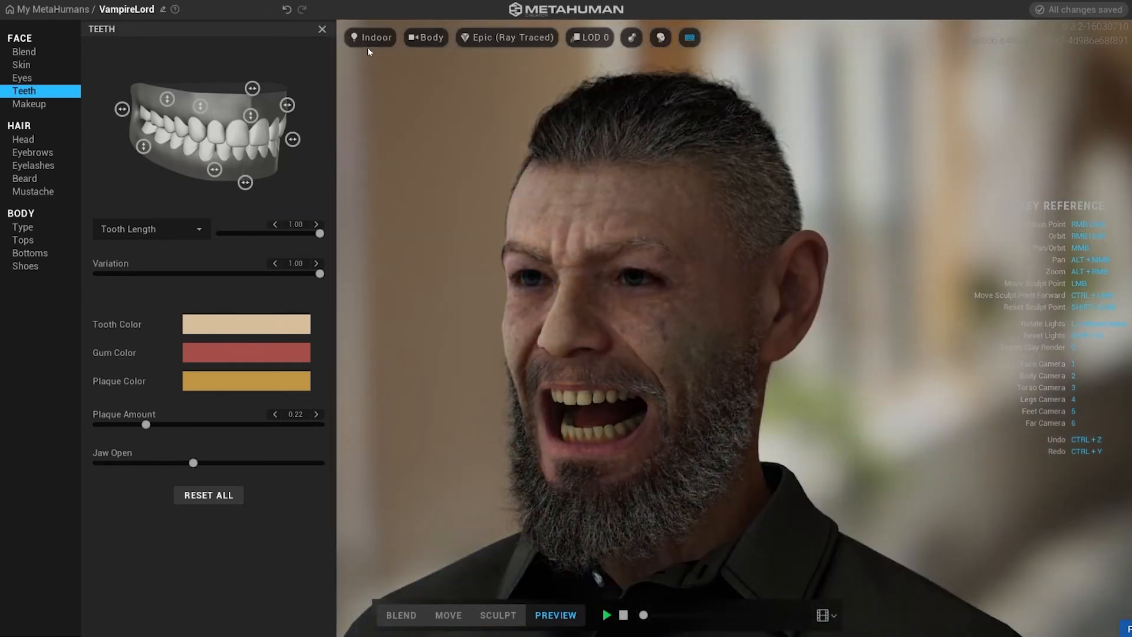
click(367, 40)
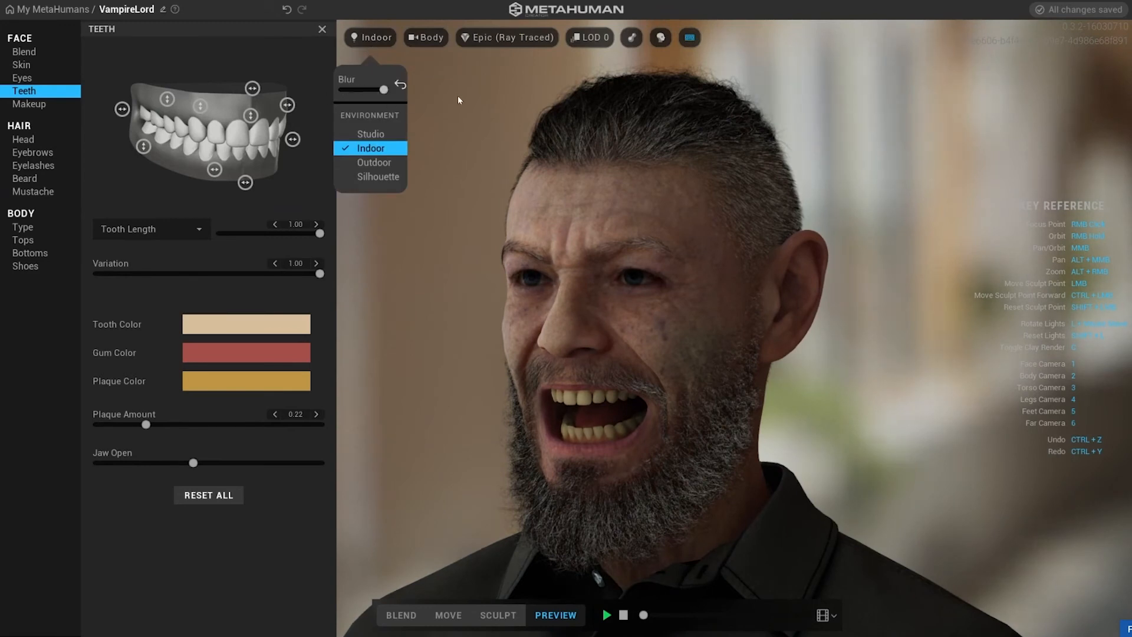
click(362, 161)
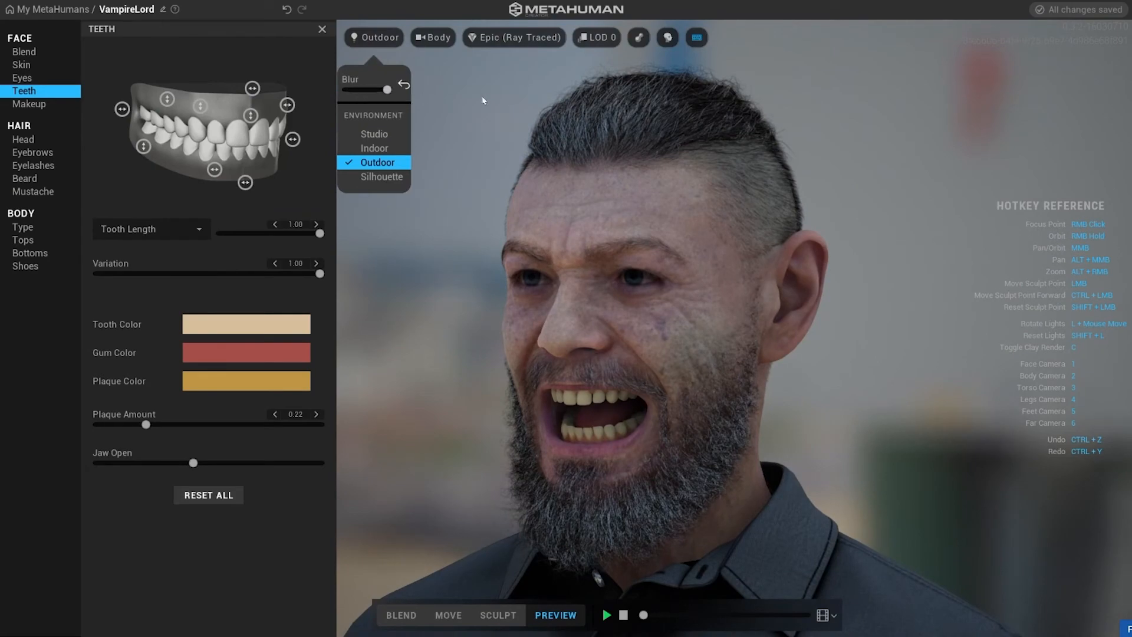
middle_drag(473, 269, 418, 207)
click(372, 135)
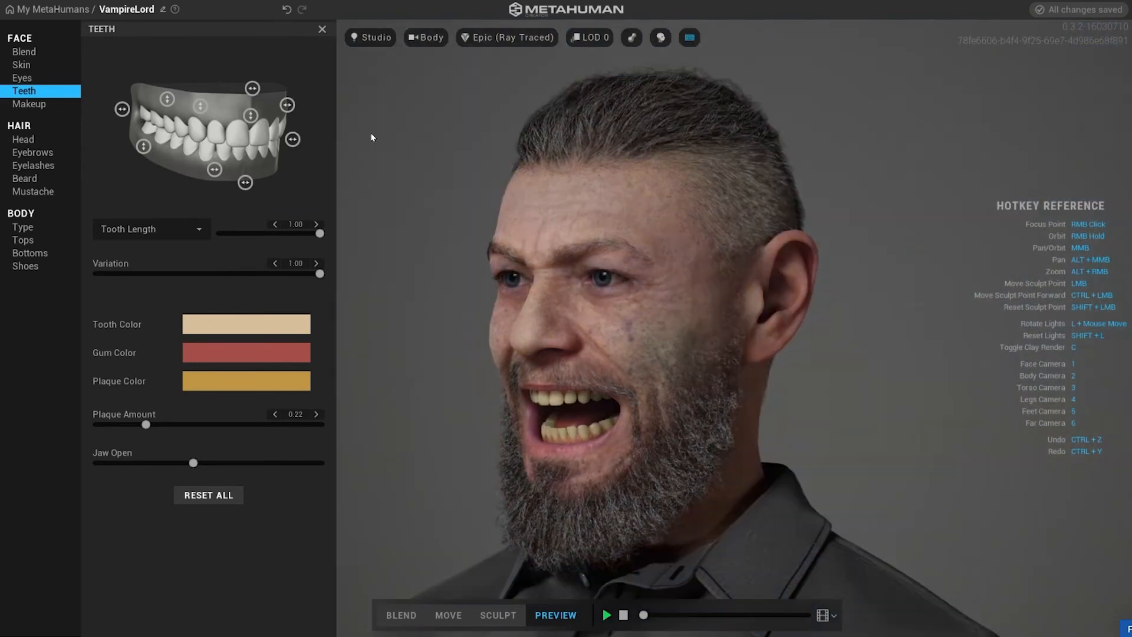
Orbit and zoom in to inspect the teeth inside the open mouth.
middle_drag(447, 132, 669, 117)
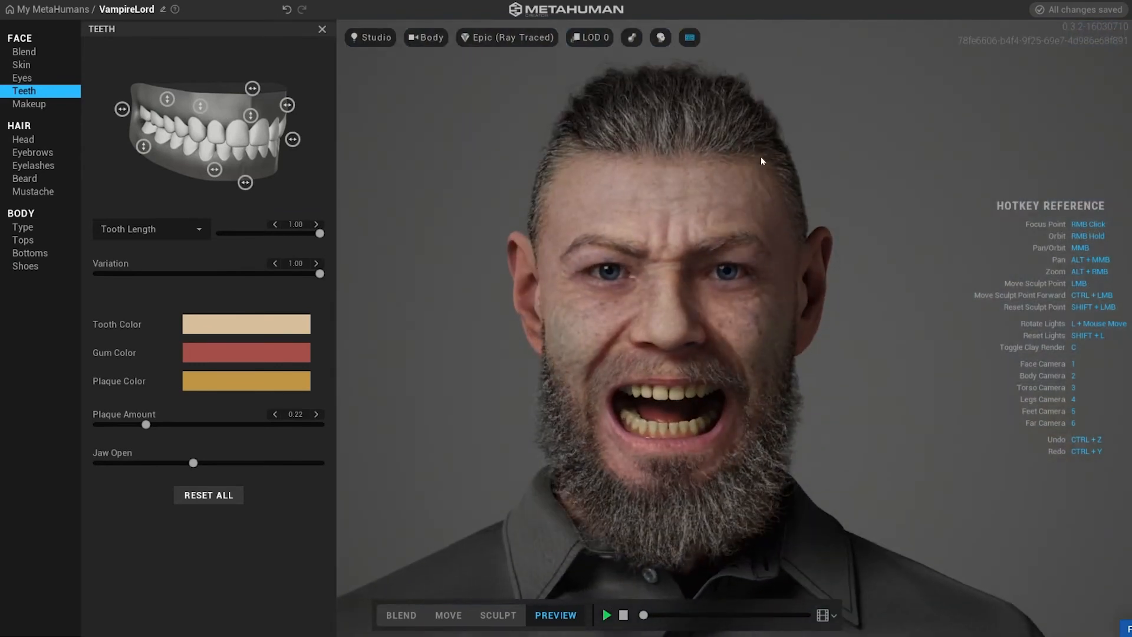
scroll(672, 344, up, 8)
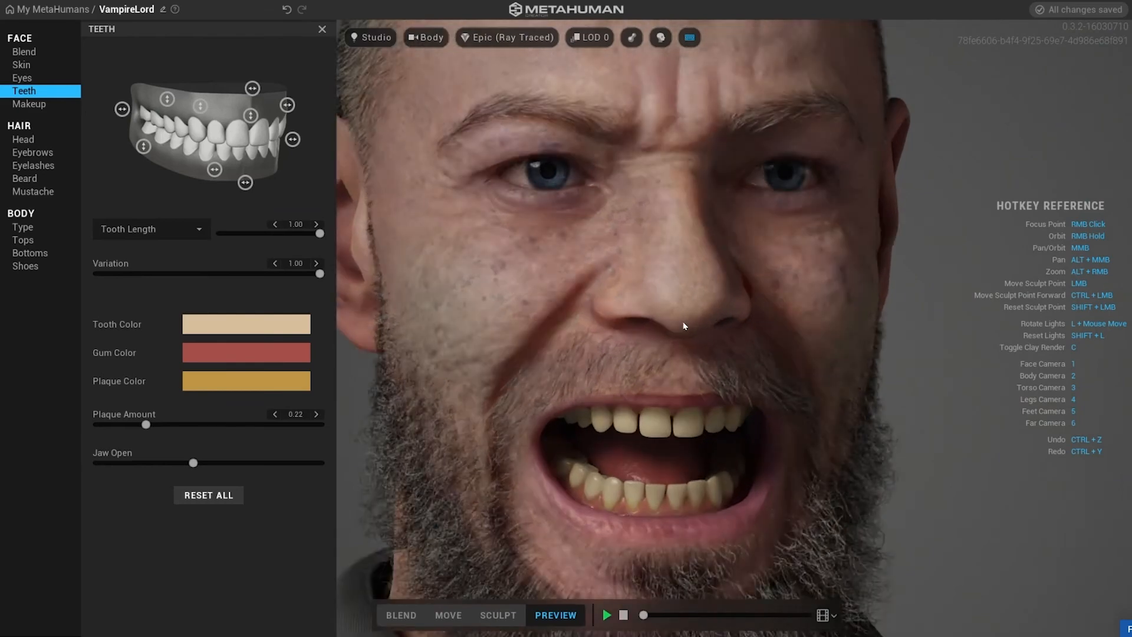
right_drag(683, 322, 635, 303)
scroll(797, 323, down, 10)
scroll(796, 321, down, 4)
scroll(758, 277, up, 10)
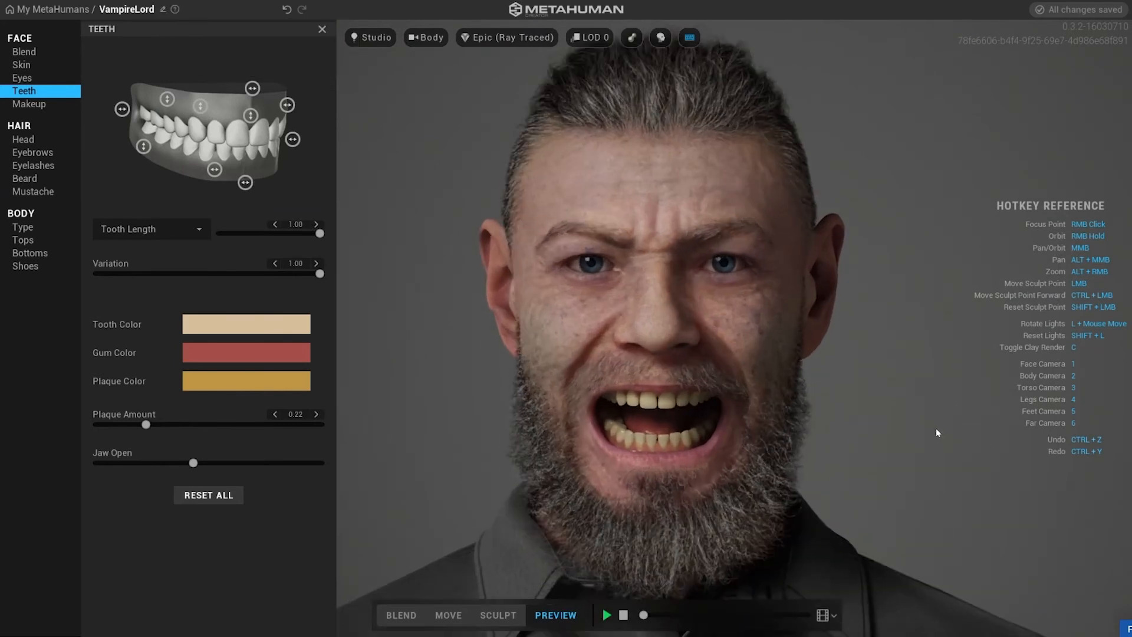
Play the Face ROM animation and scrub along its timeline.
right_drag(936, 428, 774, 490)
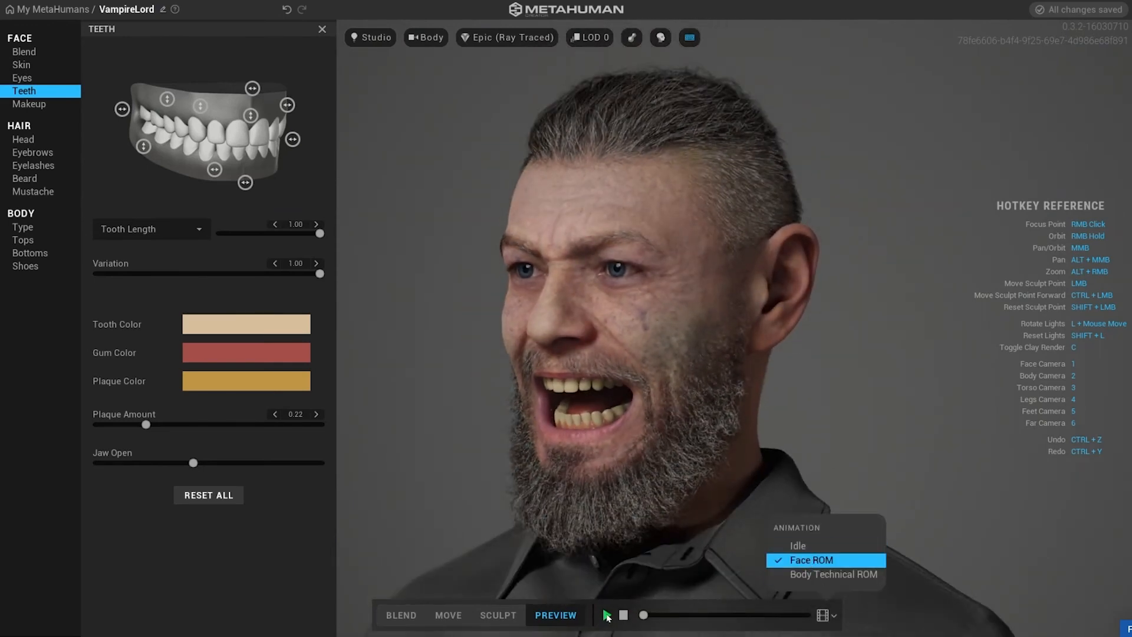
click(607, 615)
drag(651, 617, 802, 628)
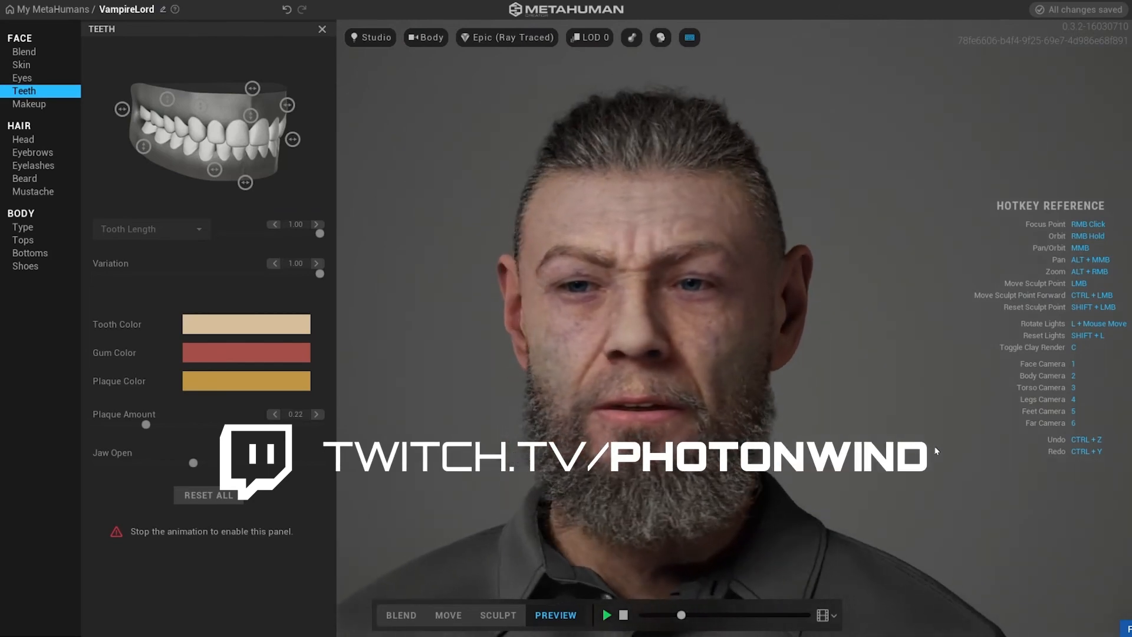
Zoom in on the face and toggle the clay material on and off to compare the sculpt.
scroll(889, 369, up, 6)
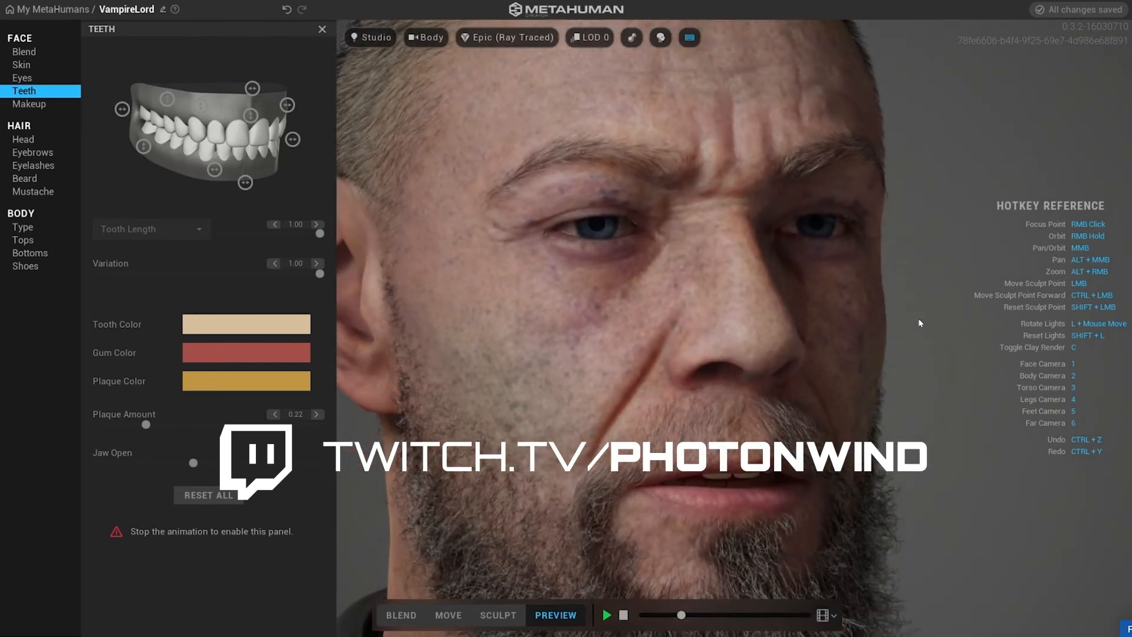
scroll(918, 322, down, 6)
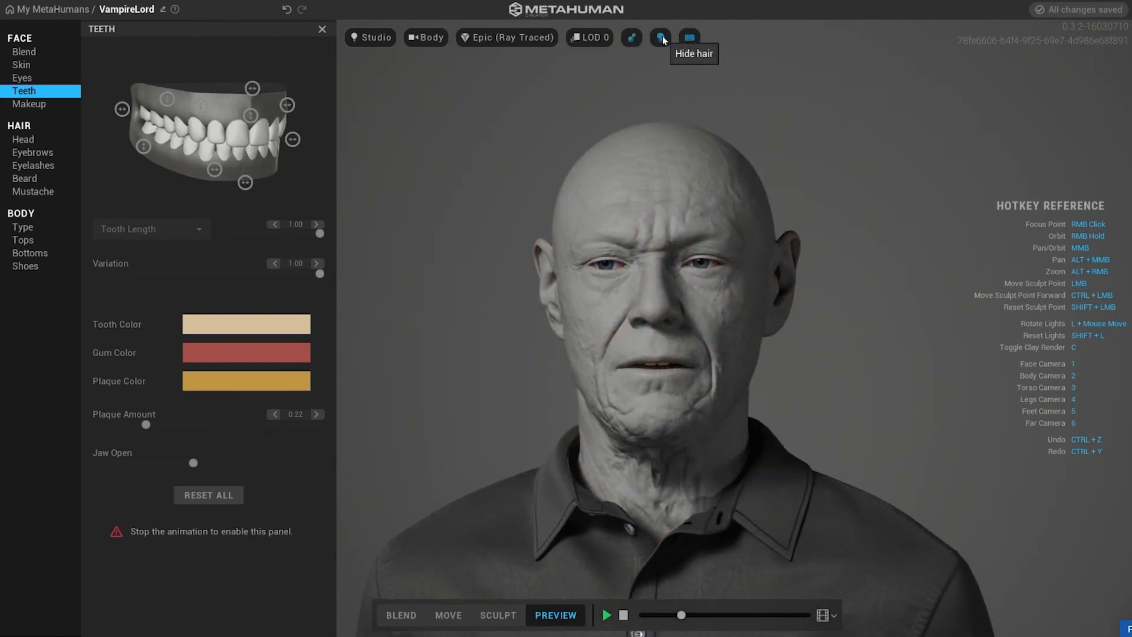
scroll(657, 246, up, 6)
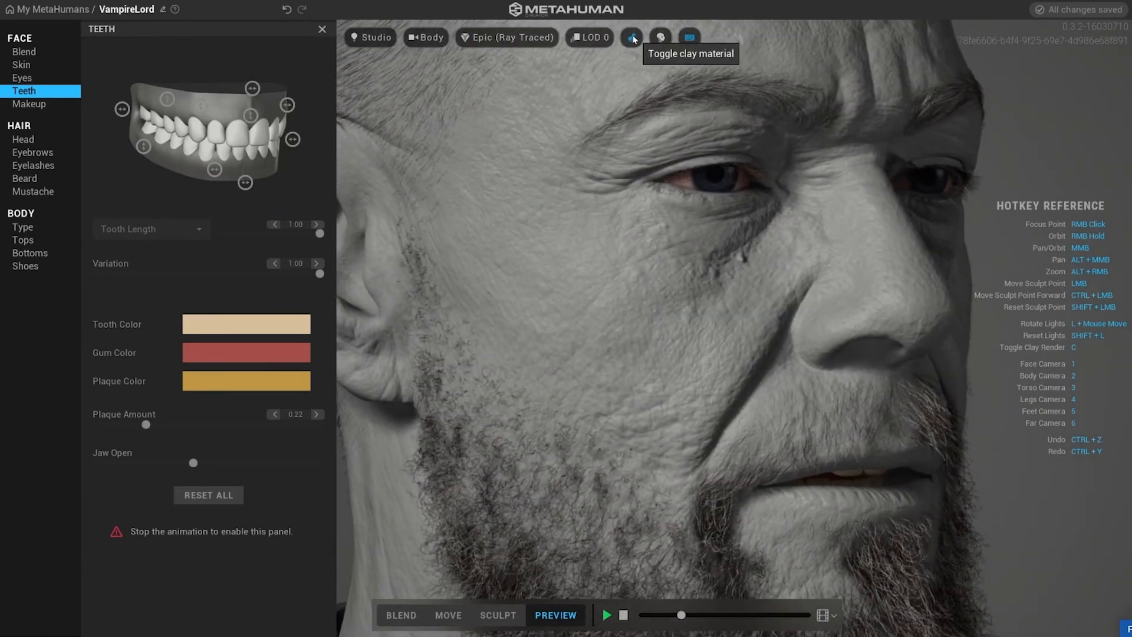
click(633, 38)
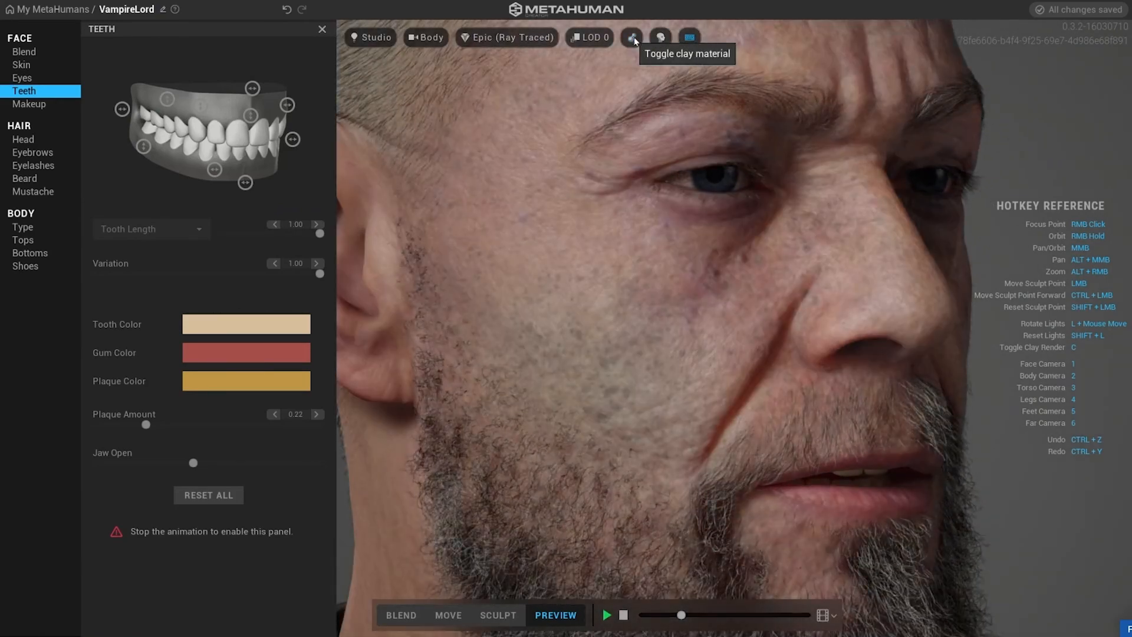
click(630, 38)
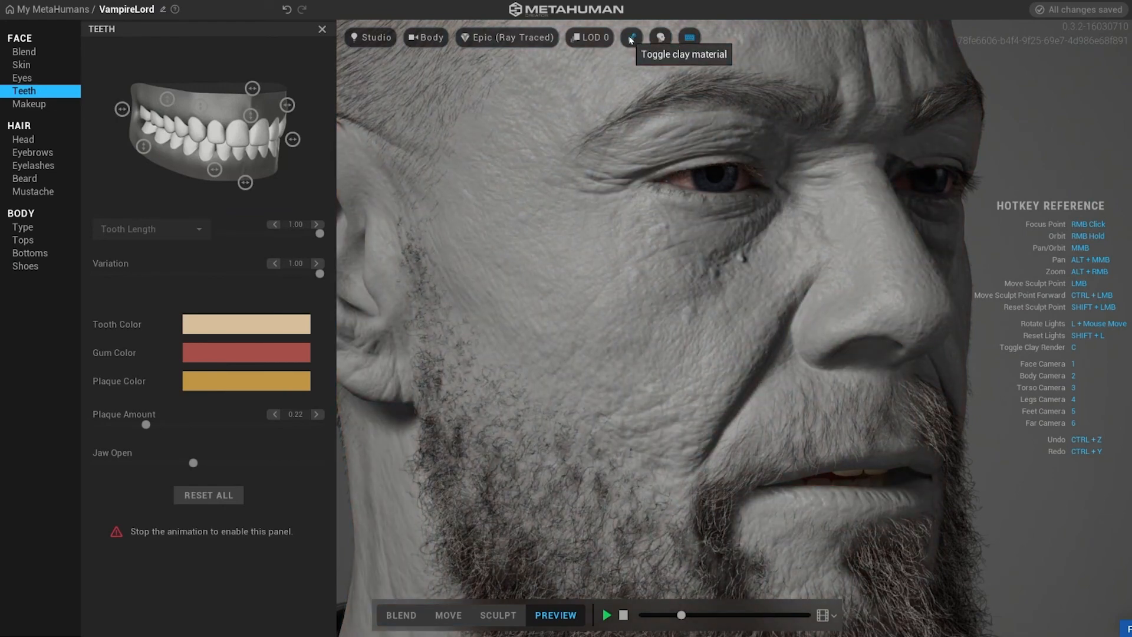
click(631, 38)
Restart the preview animation, close the Teeth panel and browse the level-of-detail options.
click(623, 615)
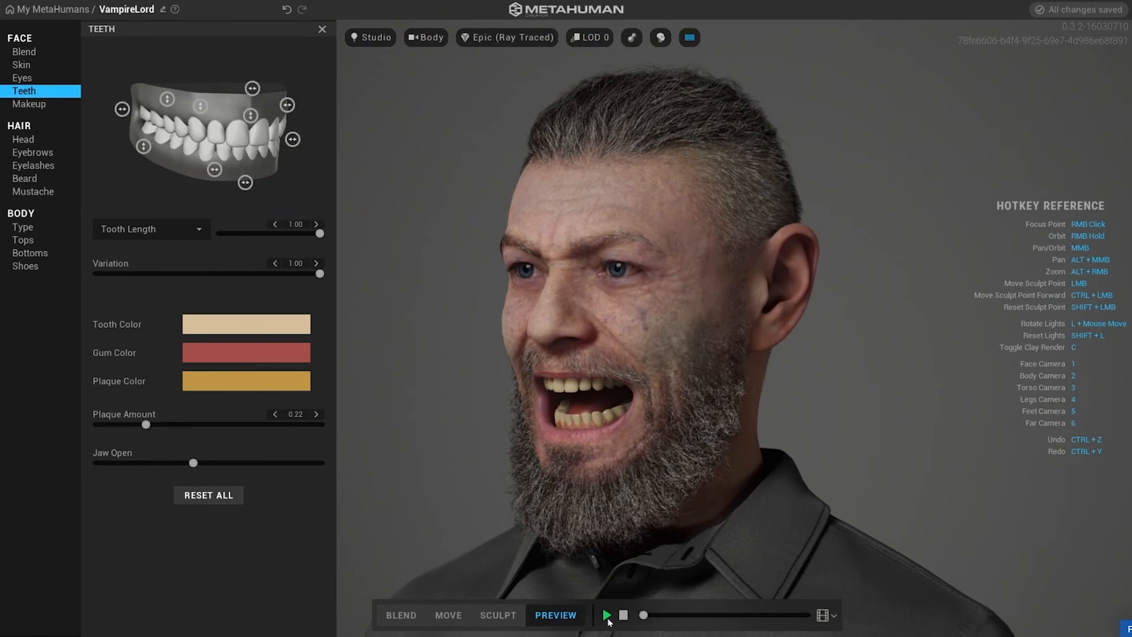
click(608, 616)
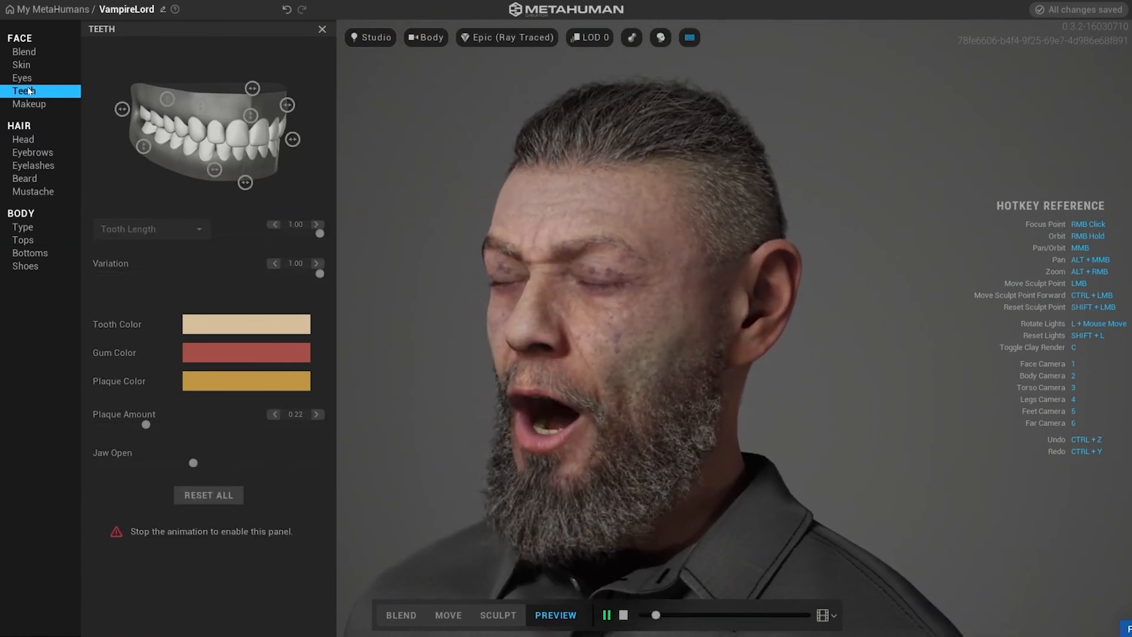
click(322, 29)
click(334, 37)
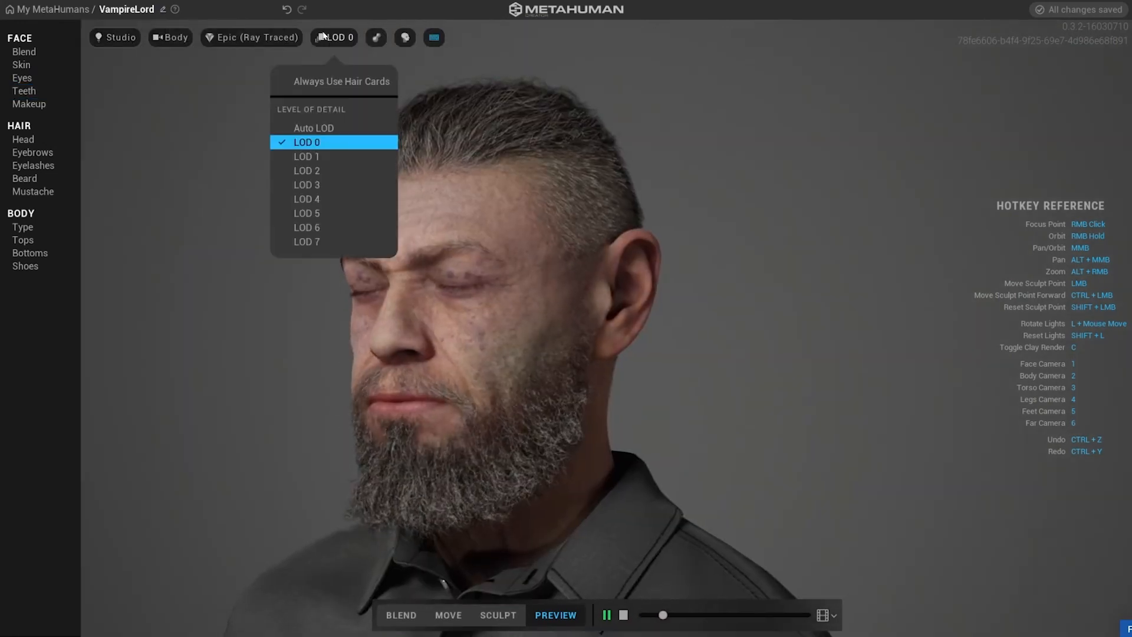
click(185, 399)
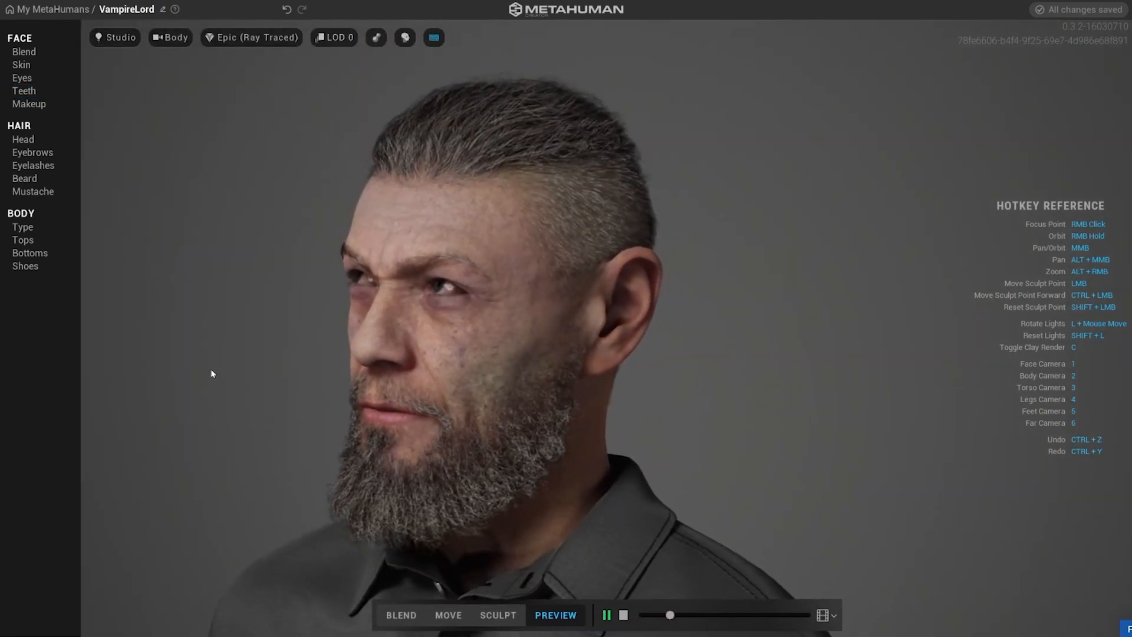